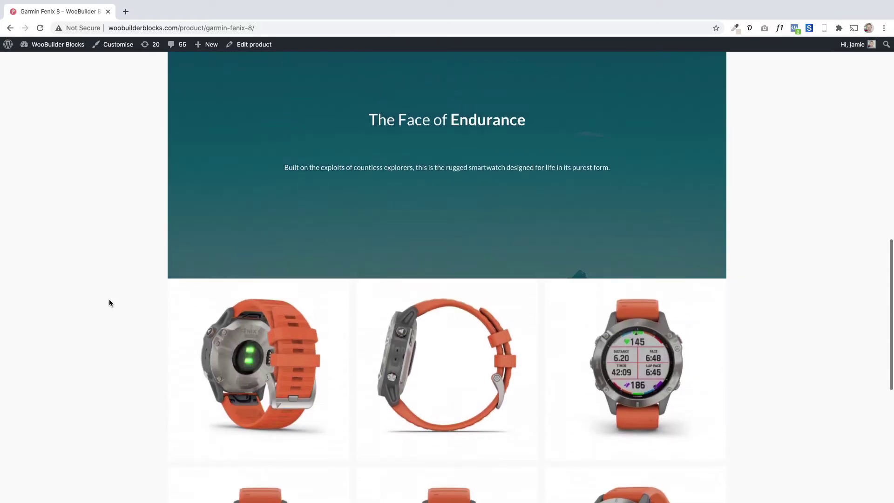
Examine the Garmin Fenix 8 product page from its cover sections through the image gallery to the price and basket area.
scroll(109, 303, up, 6)
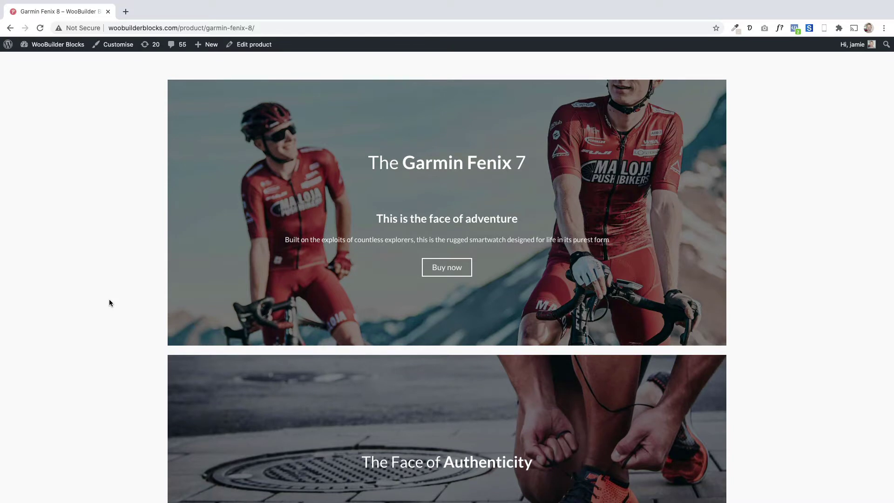
scroll(109, 303, down, 2)
scroll(109, 303, up, 2)
scroll(261, 338, down, 6)
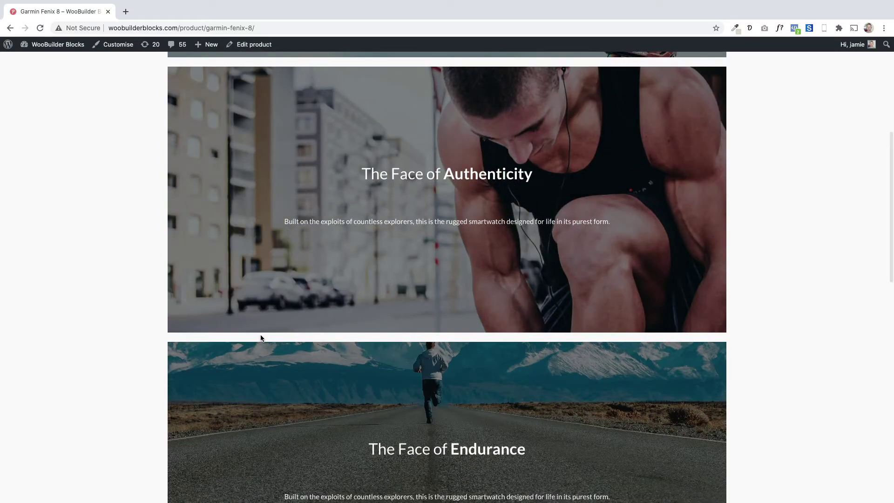
scroll(260, 338, down, 3)
scroll(260, 338, down, 4)
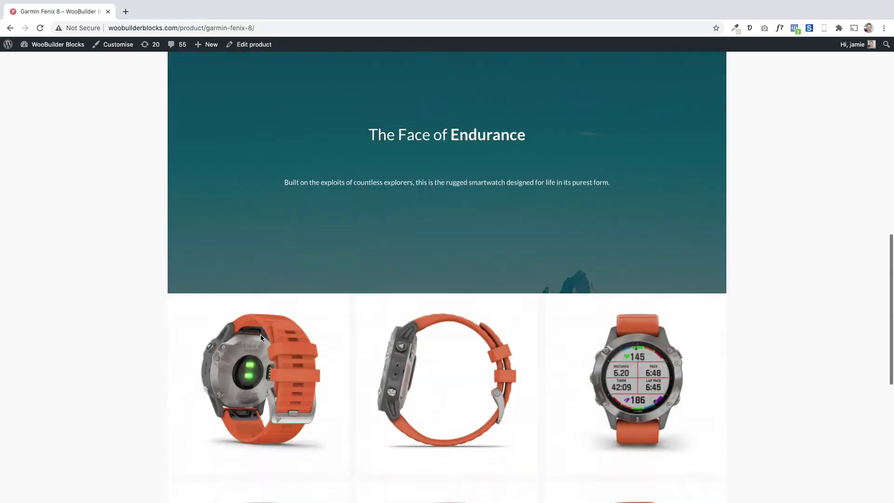
scroll(261, 336, down, 5)
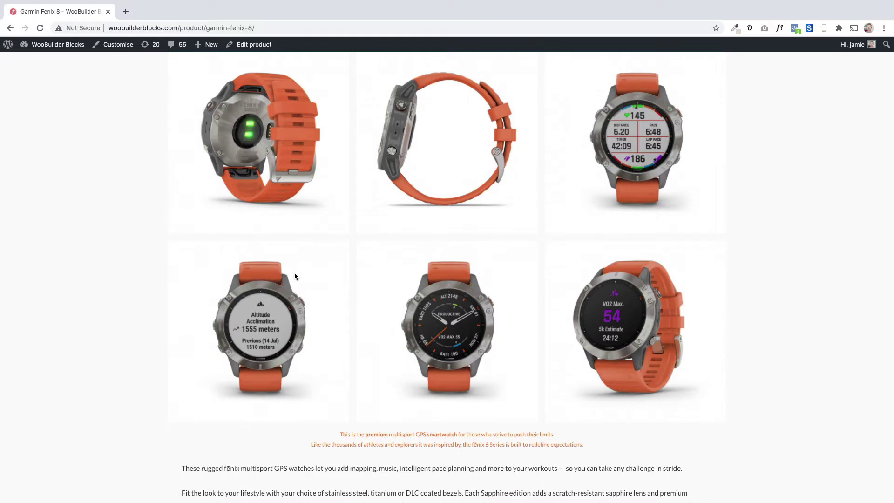
scroll(295, 276, down, 2)
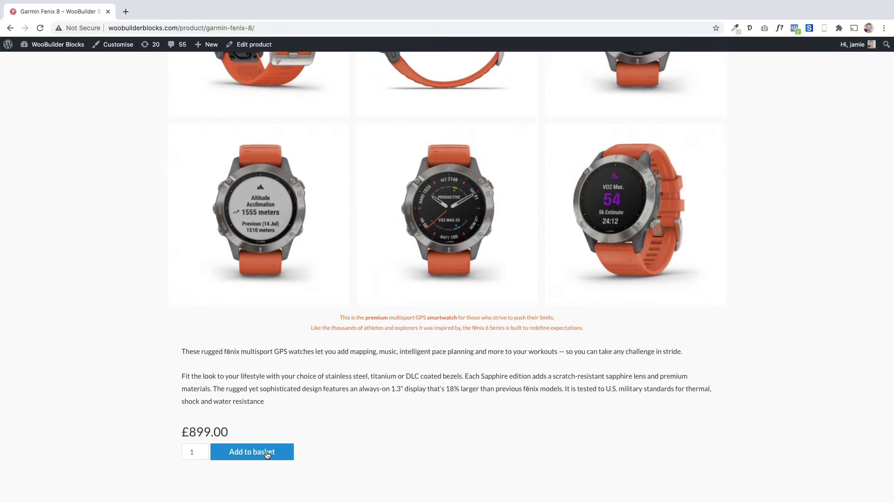
scroll(277, 405, up, 12)
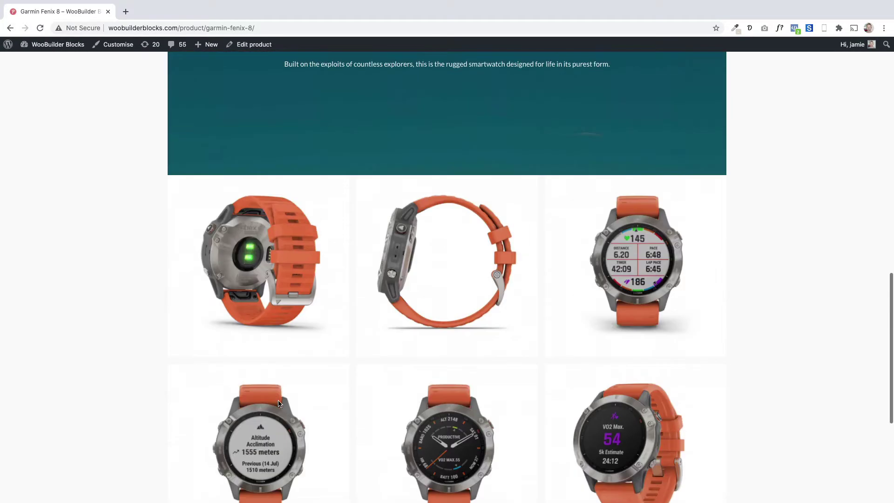
scroll(264, 387, up, 9)
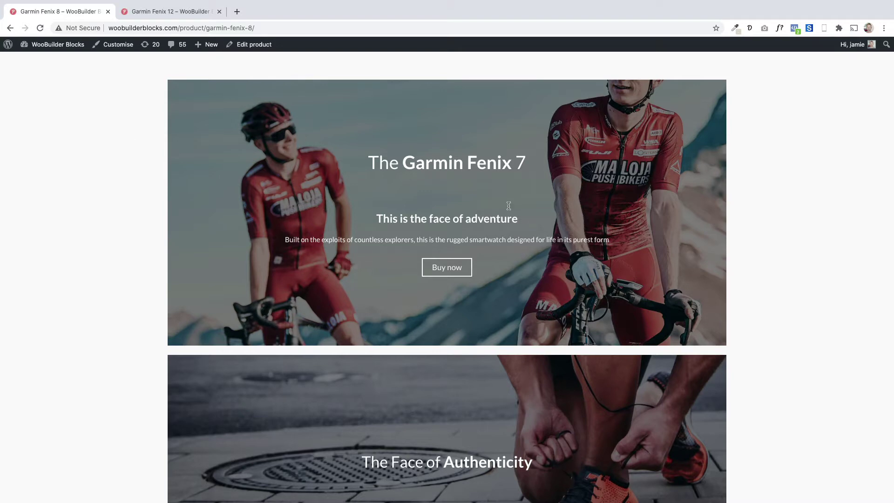
Compare the custom Garmin Fenix 8 page layout with the default Garmin Fenix 12 product page.
scroll(313, 329, down, 8)
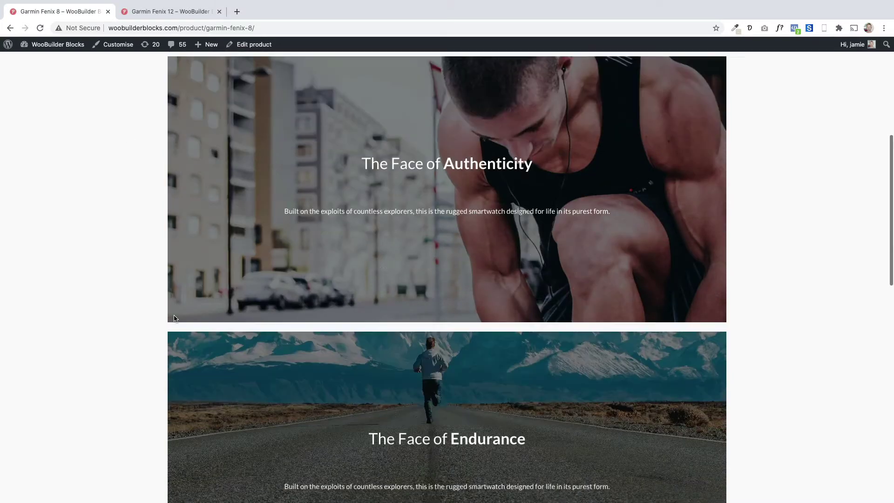
scroll(175, 318, down, 13)
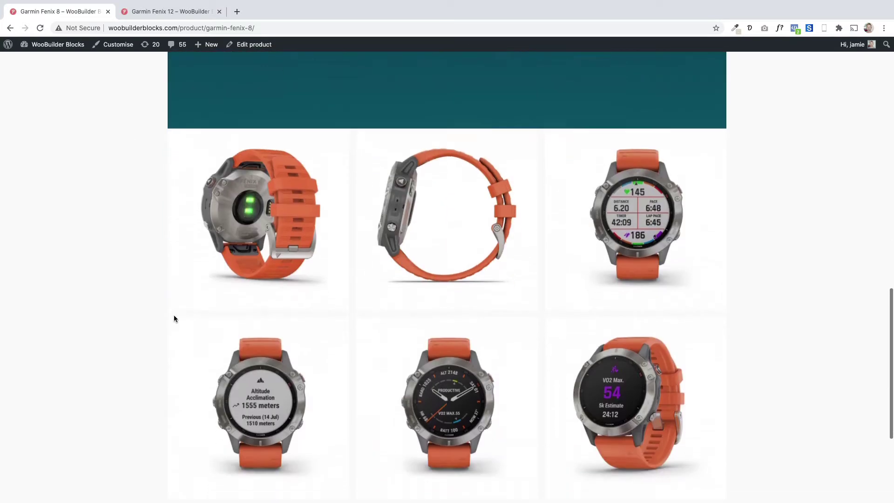
scroll(174, 319, up, 4)
click(192, 12)
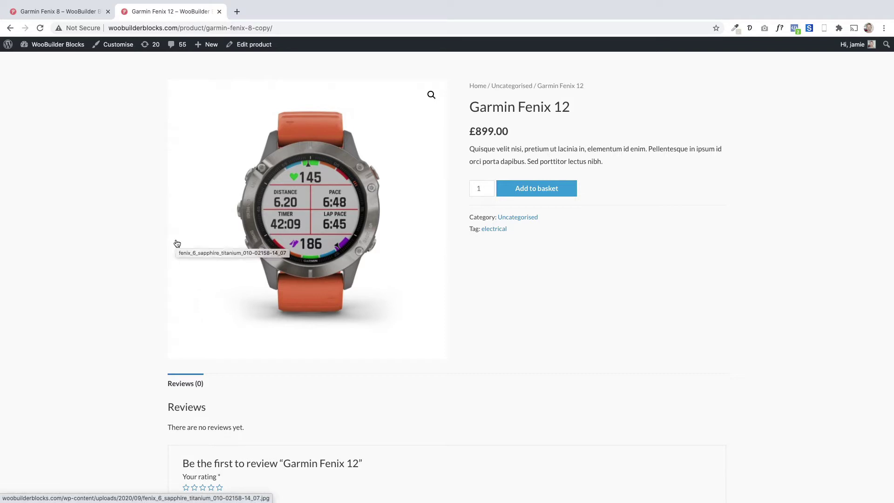
key(ctrl+shift+Tab)
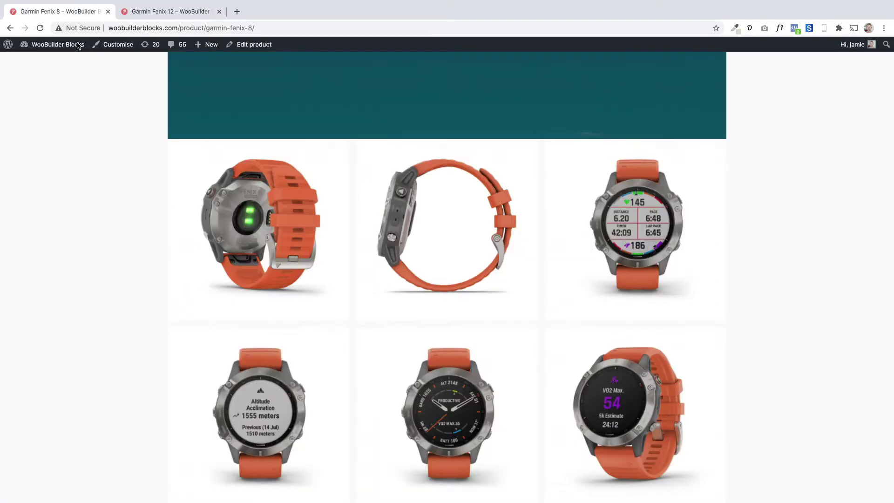
scroll(202, 242, up, 5)
scroll(168, 249, up, 5)
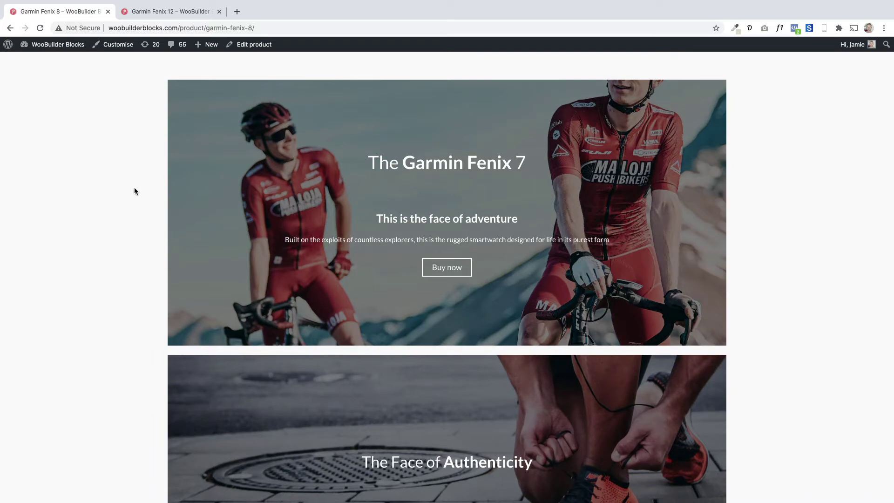
scroll(142, 233, down, 2)
scroll(144, 209, up, 2)
Open the Garmin Fenix 12 product for editing and enable WooBuilder Blocks for it, starting from scratch.
click(182, 15)
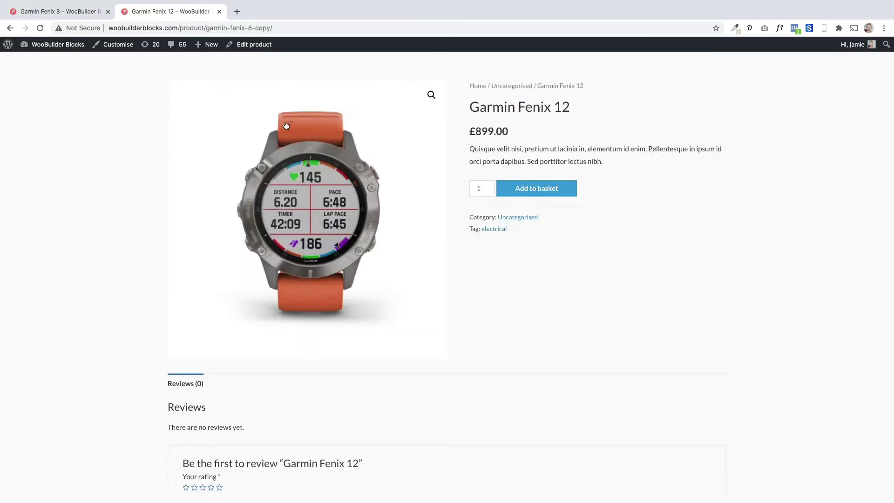
click(240, 45)
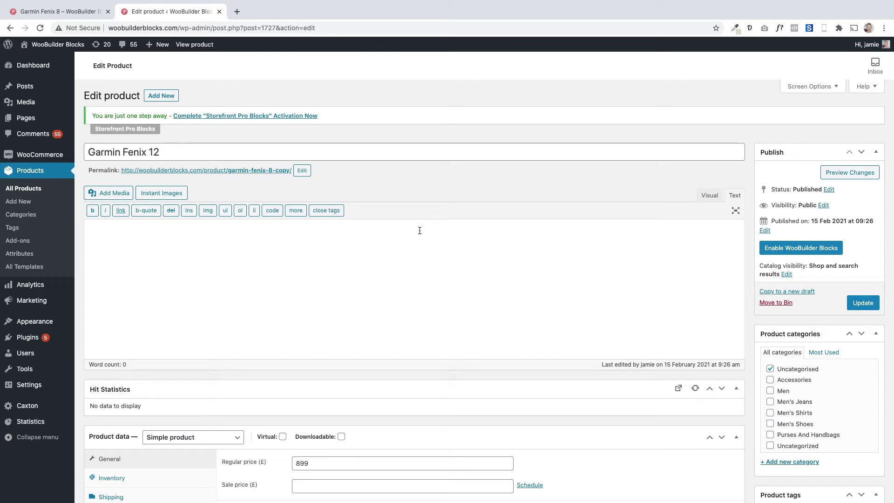
click(710, 202)
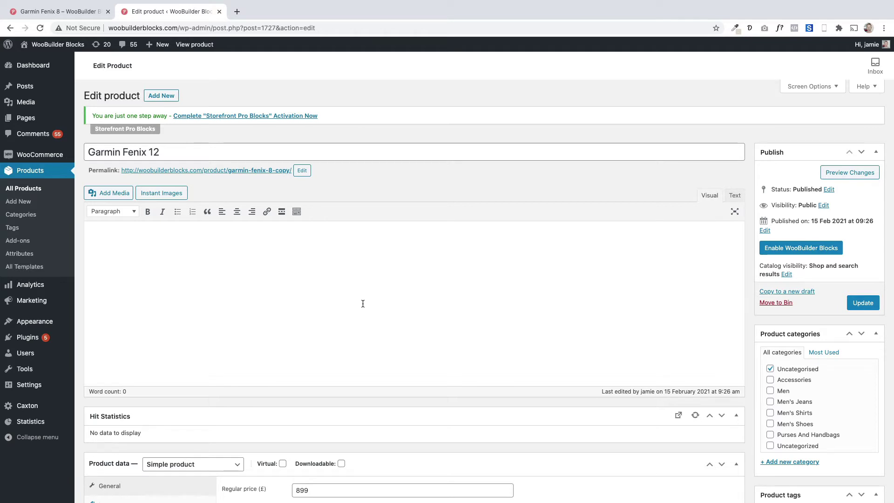
click(786, 251)
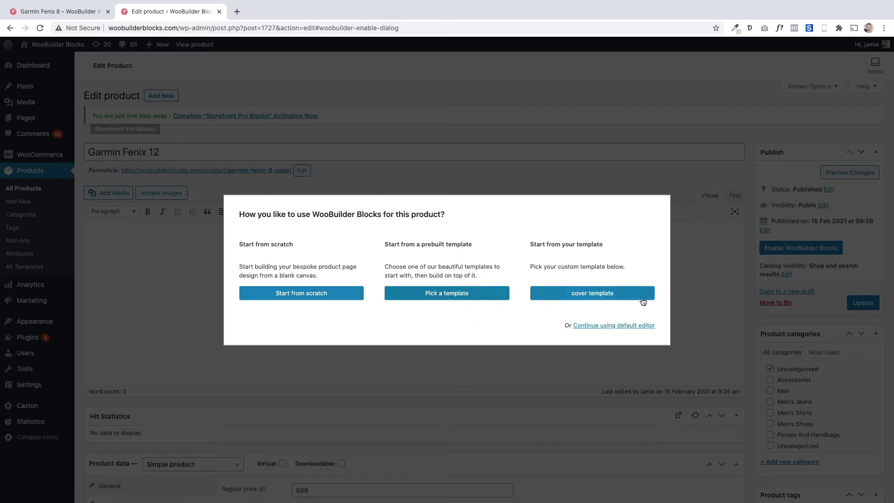
click(319, 297)
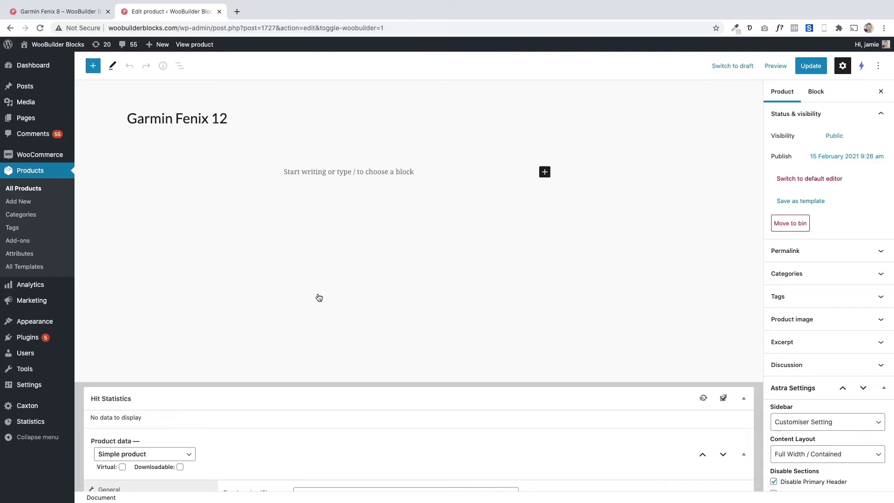
Insert the standard media Cover block below the Garmin Fenix 12 title, using the Garmin Fenix 8 page as reference.
click(76, 13)
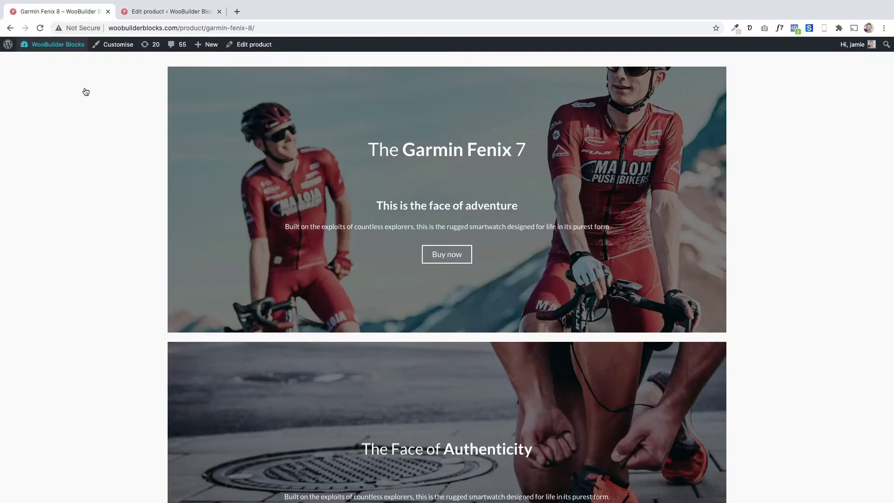
scroll(208, 256, down, 10)
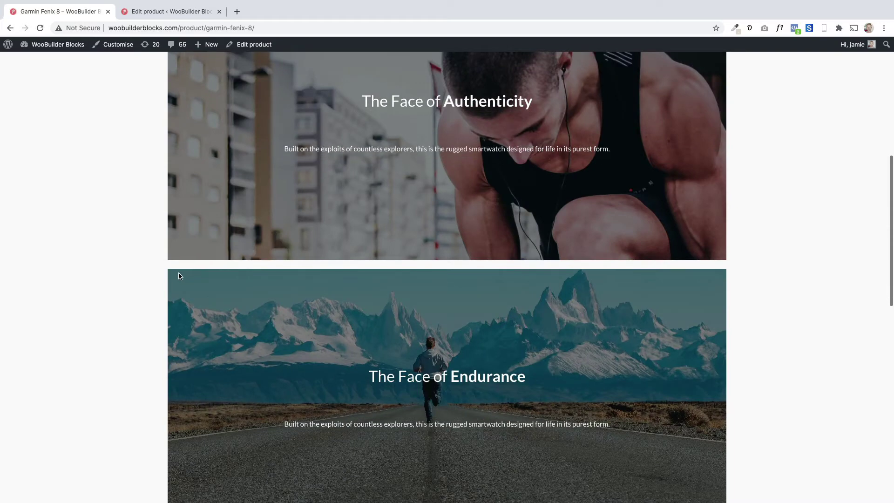
scroll(180, 277, up, 10)
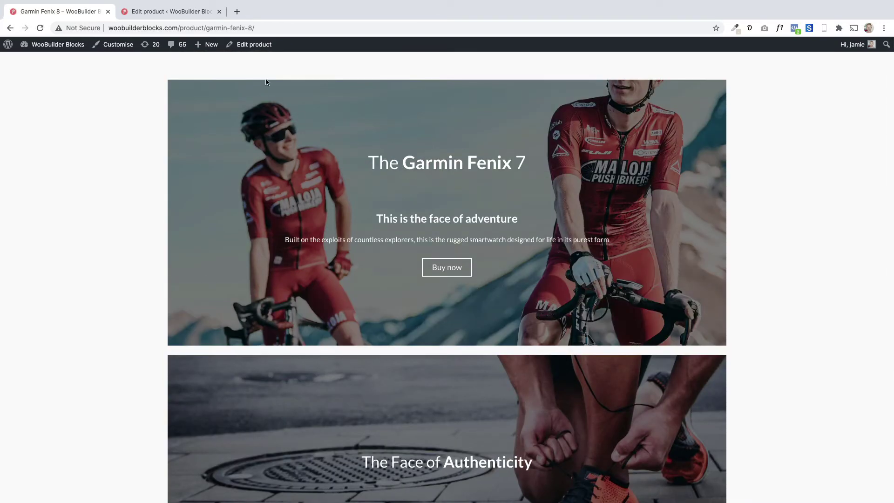
click(173, 13)
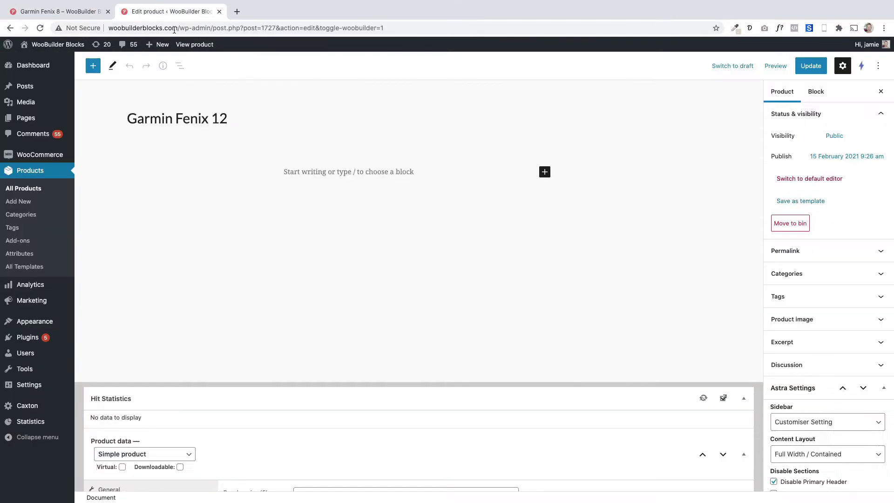
click(388, 170)
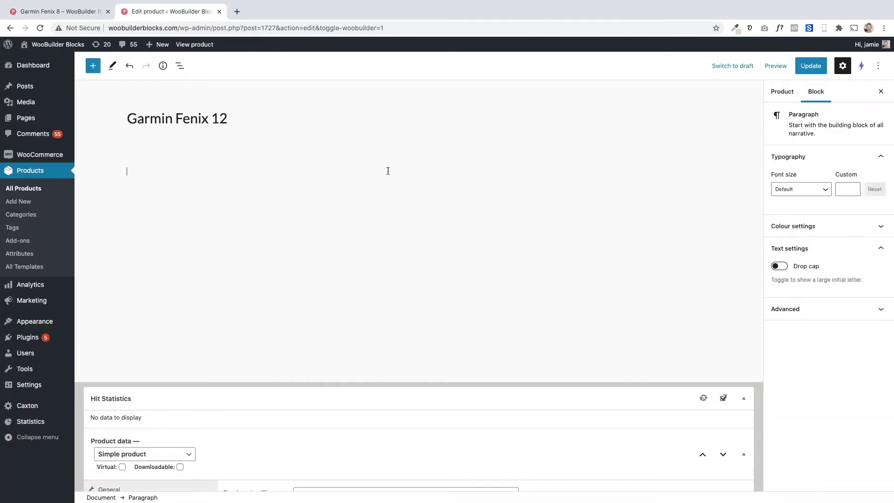
click(92, 68)
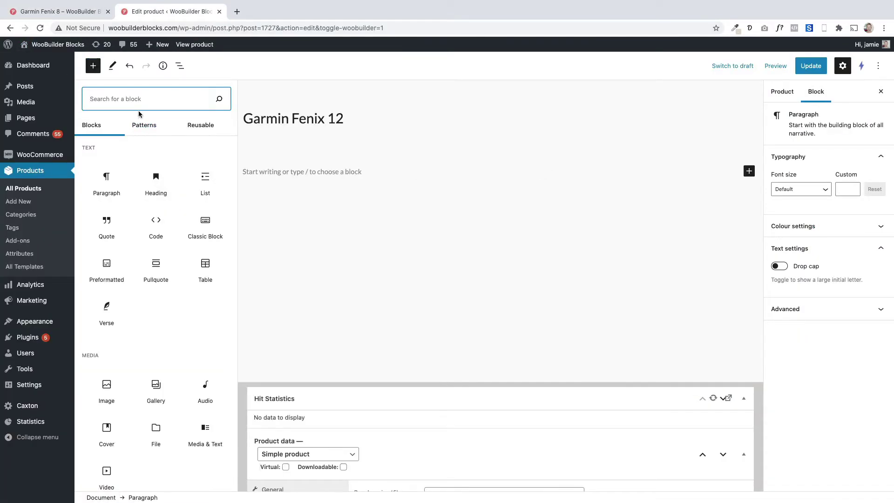
text(cover)
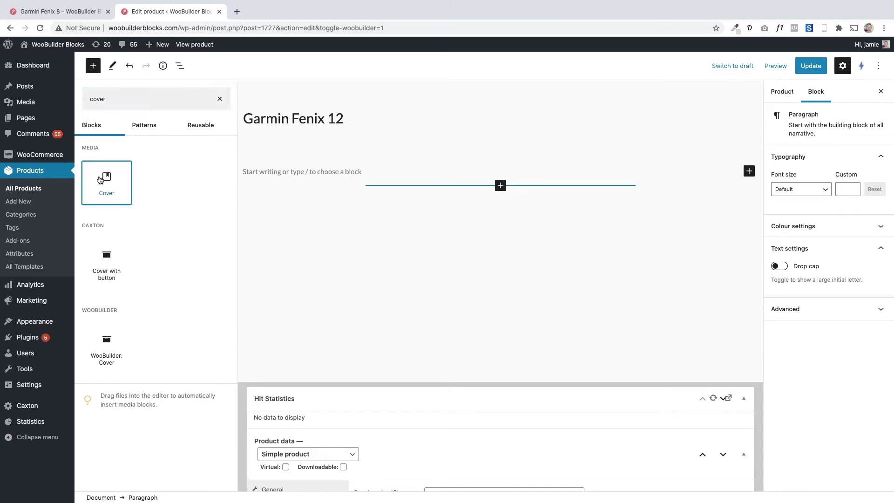
click(99, 175)
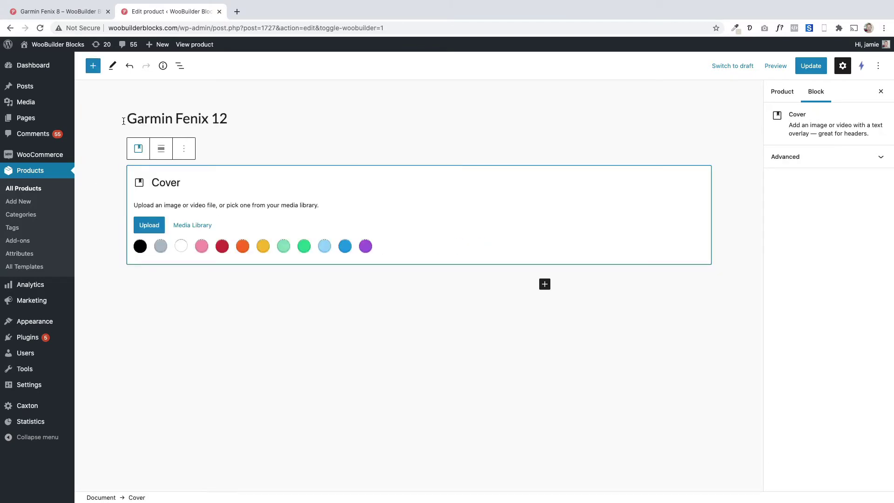
Set the Cover block's background to the media library photo of two cyclists, 5-3-rjd0d_u.jpg.
click(55, 11)
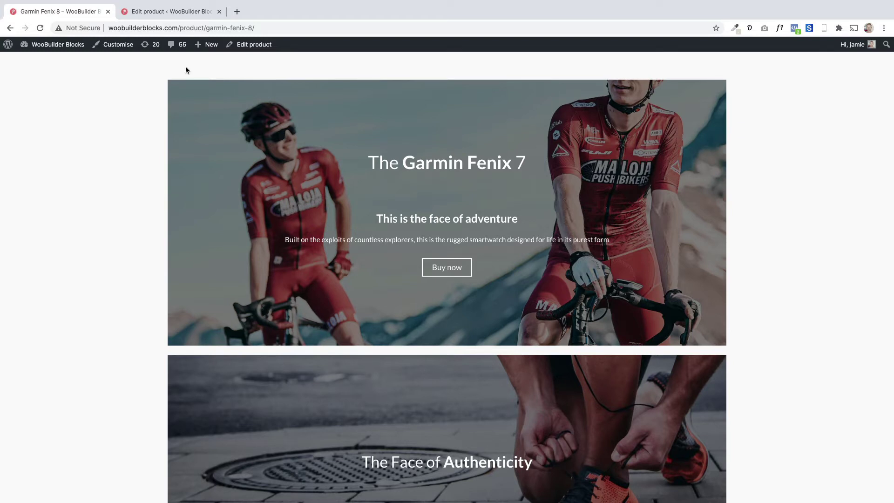
click(168, 12)
click(194, 228)
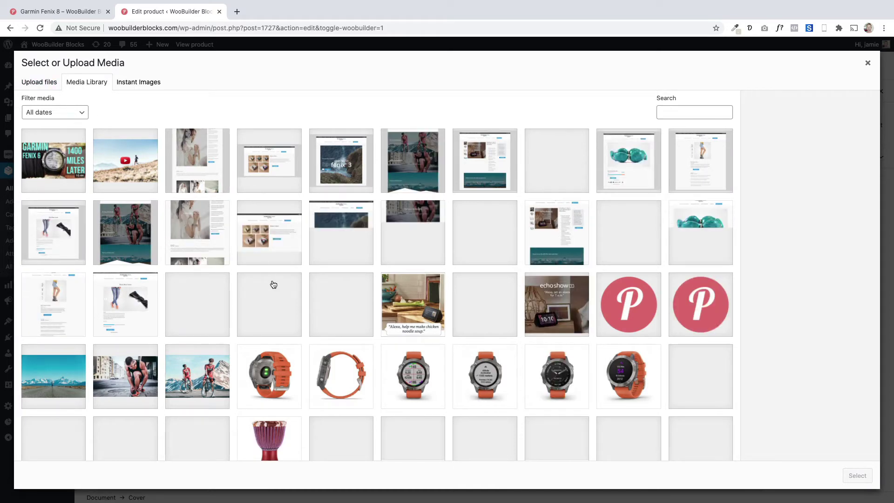
scroll(276, 295, down, 5)
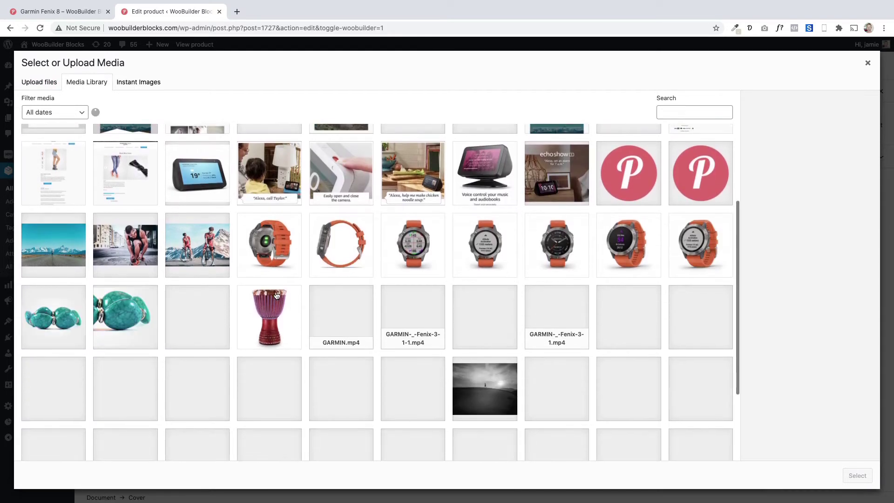
scroll(276, 296, down, 2)
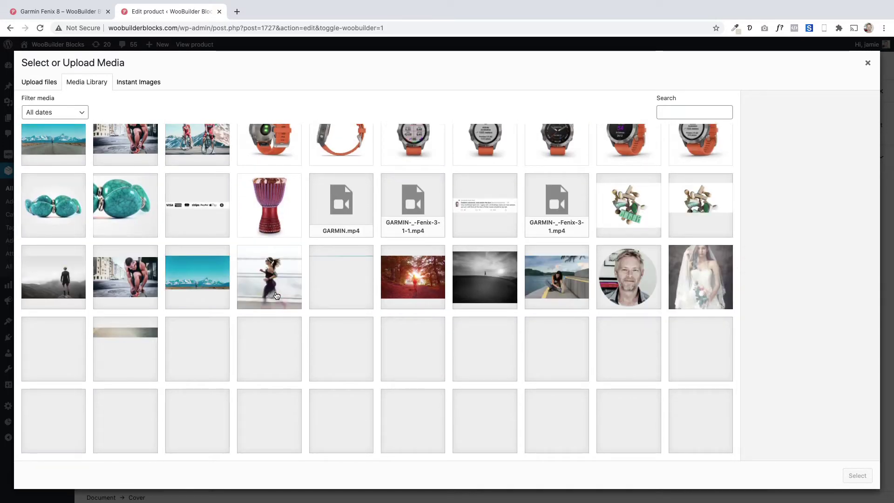
scroll(276, 296, up, 2)
click(211, 197)
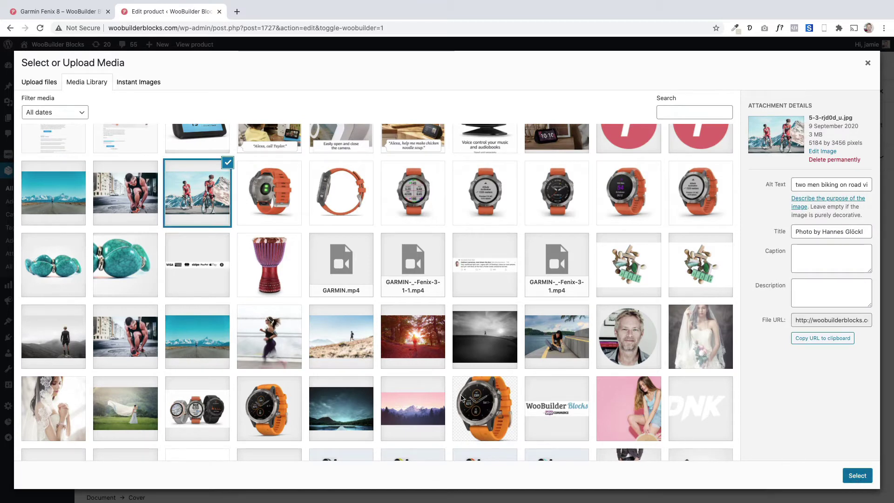
click(857, 475)
Copy the heading "The Garmin Fenix 7" from the Garmin Fenix 8 page into the cover's paragraph.
click(82, 15)
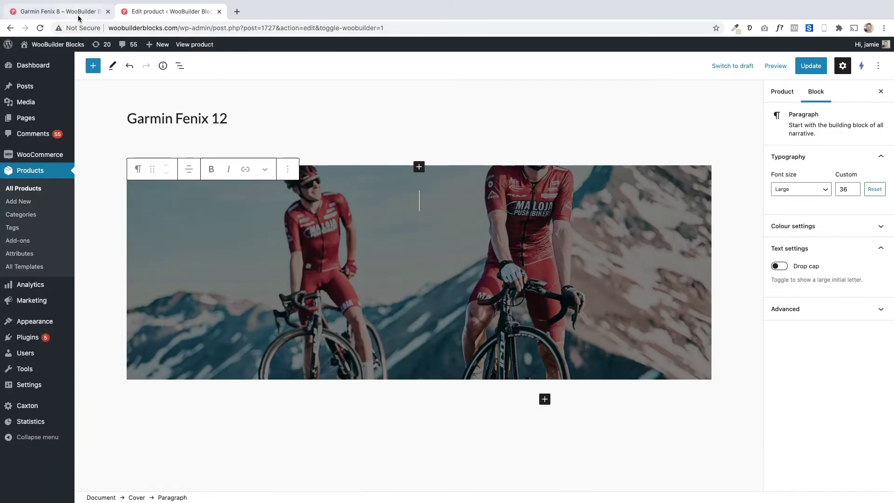
mouse_move(380, 168)
mouse_down()
mouse_move(532, 164)
mouse_move(364, 160)
mouse_up()
key(ctrl+c)
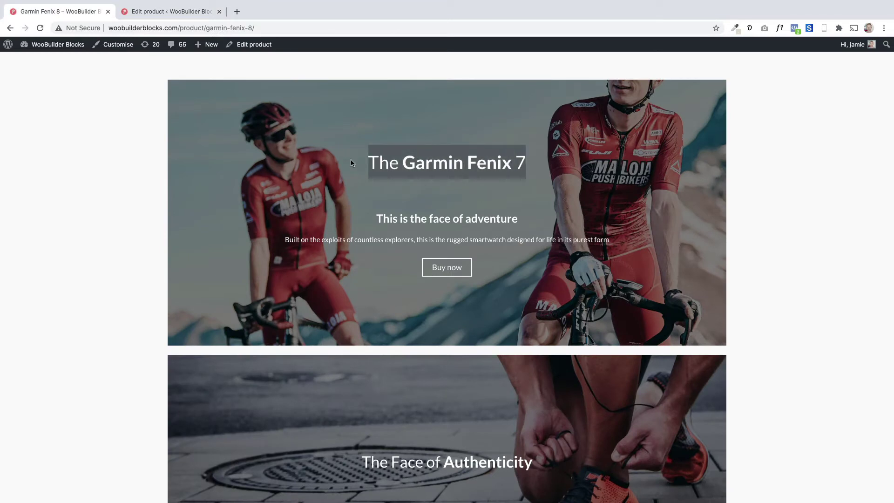
click(193, 14)
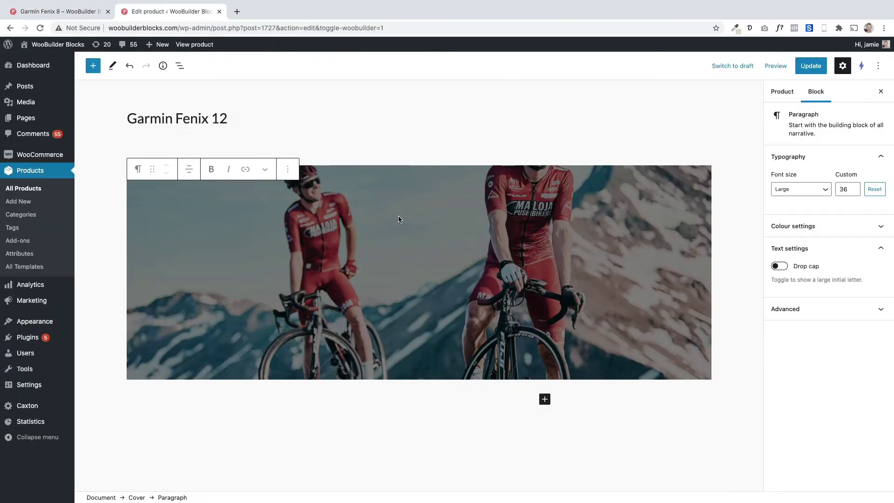
key(ctrl+v)
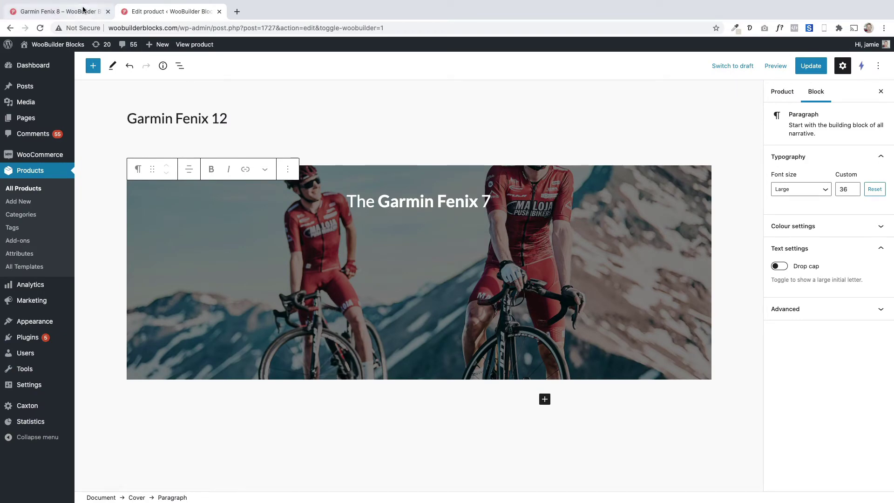
Copy the subheading "This is the face of adventure" from the Garmin Fenix 8 page into a centred paragraph below the cover's heading.
click(60, 11)
drag(375, 219, 527, 224)
key(super+c)
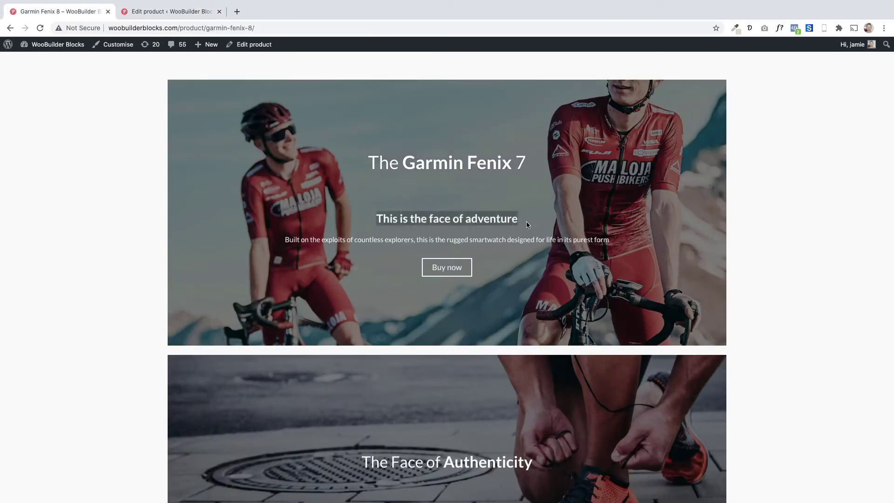
click(170, 11)
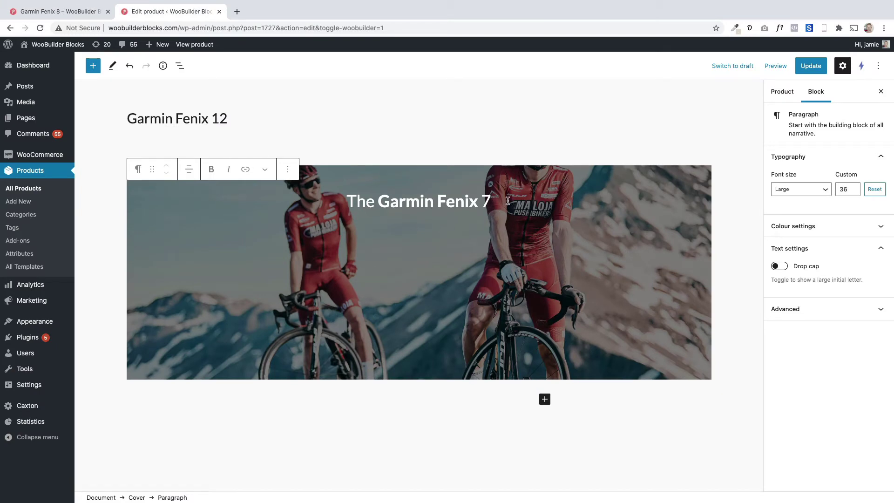
key(Return)
key(super+v)
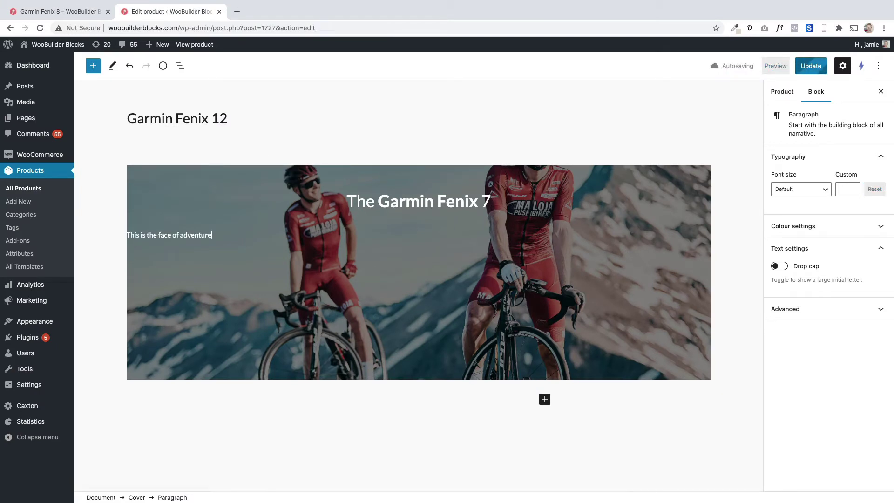
click(189, 211)
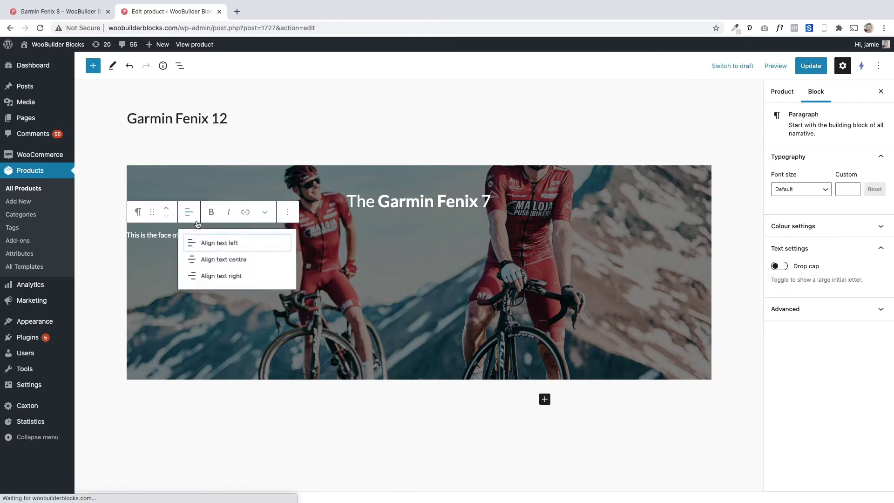
click(230, 260)
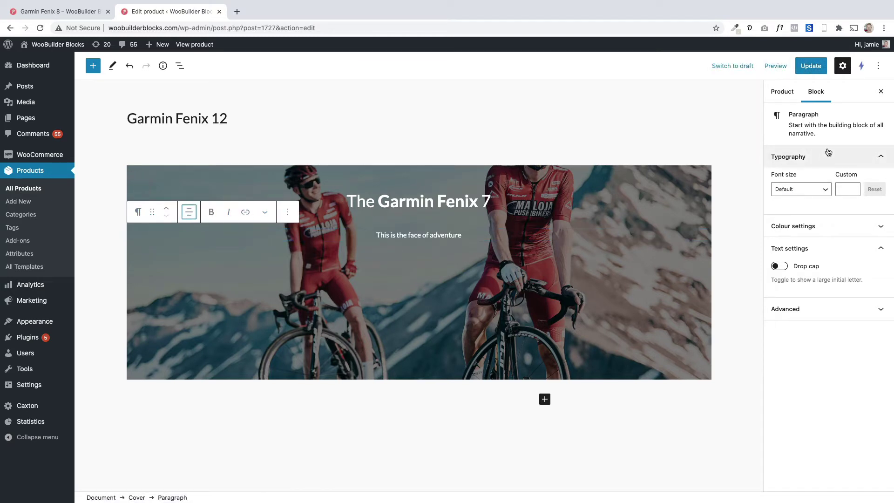
Turn on the Top toolbar view option so block tools sit in a single place.
click(878, 66)
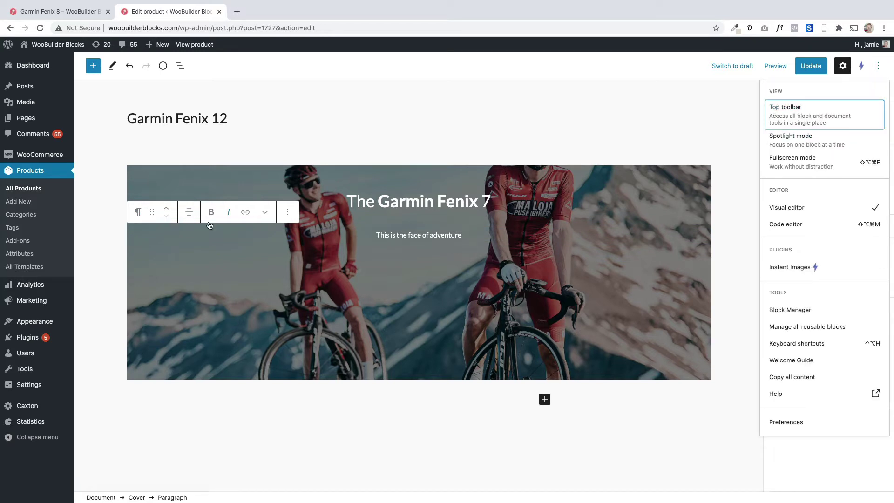
click(808, 113)
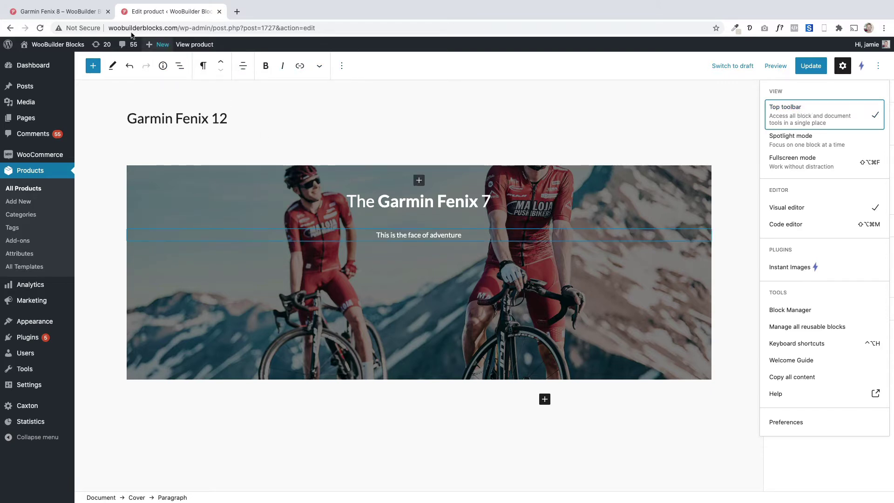
Set the custom font size of the "This is the face of adventure" paragraph to 24, using the Garmin Fenix 8 page as reference.
click(71, 12)
click(120, 15)
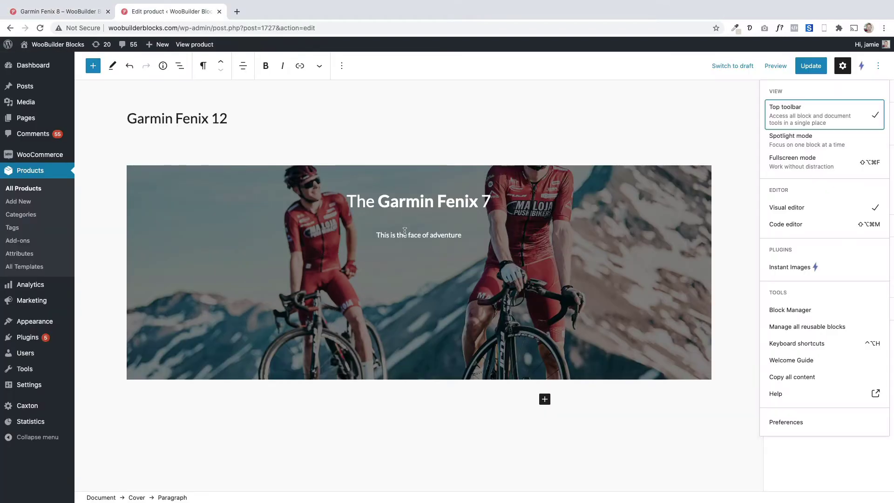
key(Escape)
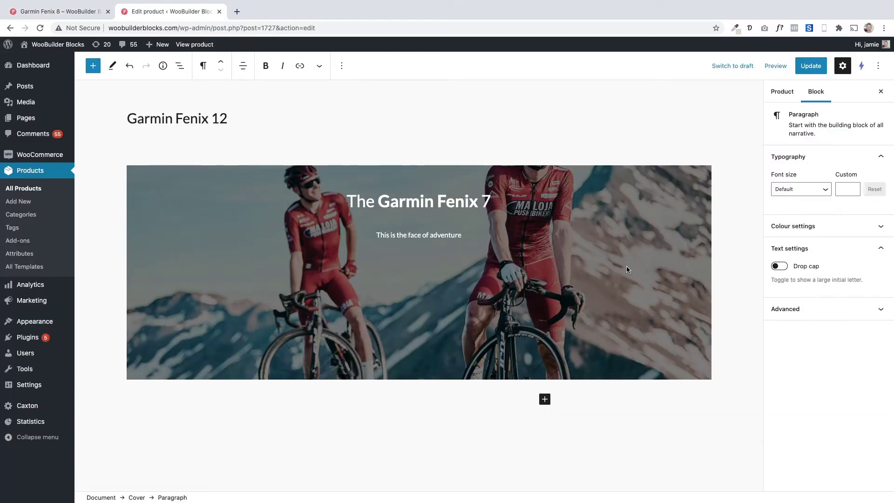
click(853, 187)
click(853, 188)
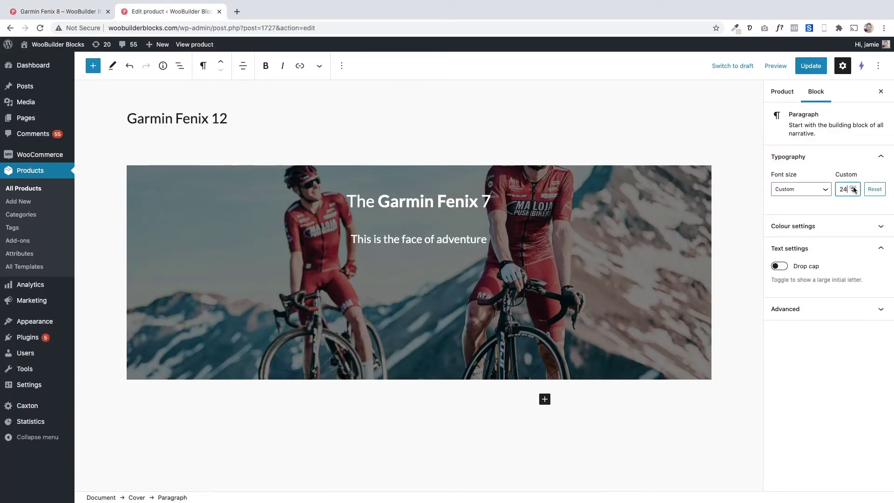
Copy the "Built on the exploits of countless explorers" sentence from the Garmin Fenix 8 page into a centred paragraph below the subheading.
click(78, 15)
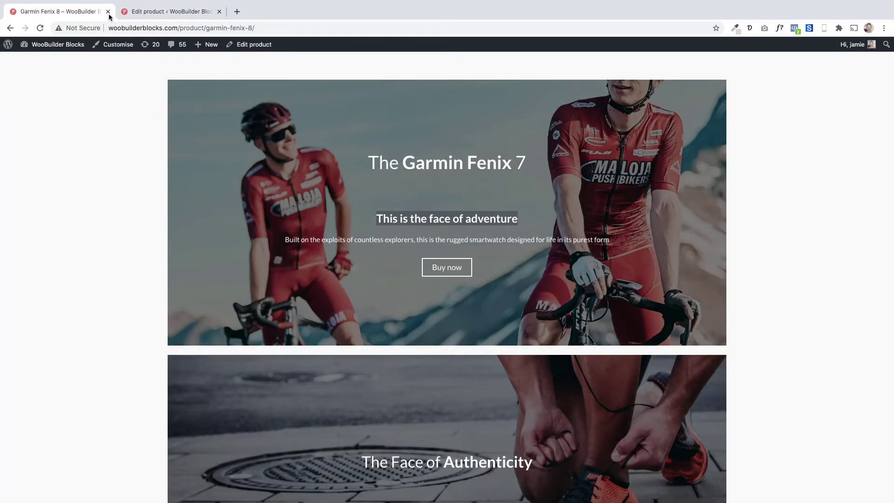
triple_click(322, 239)
key(super+c)
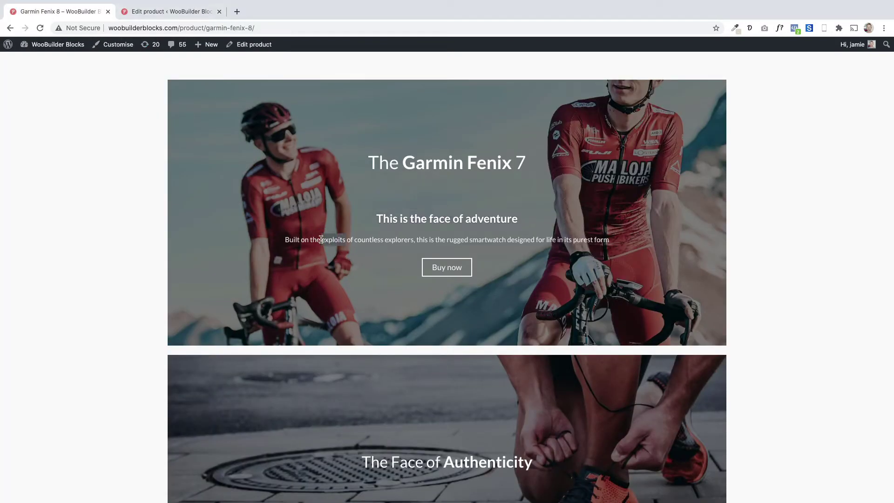
click(151, 13)
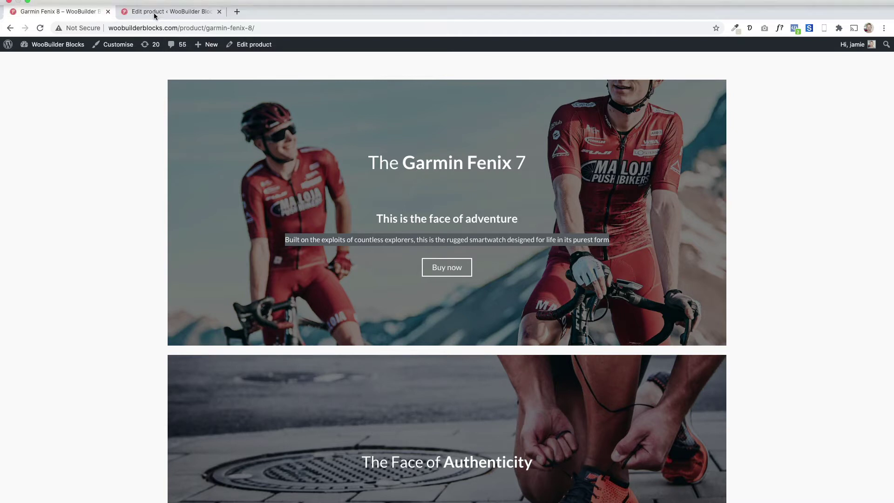
click(494, 243)
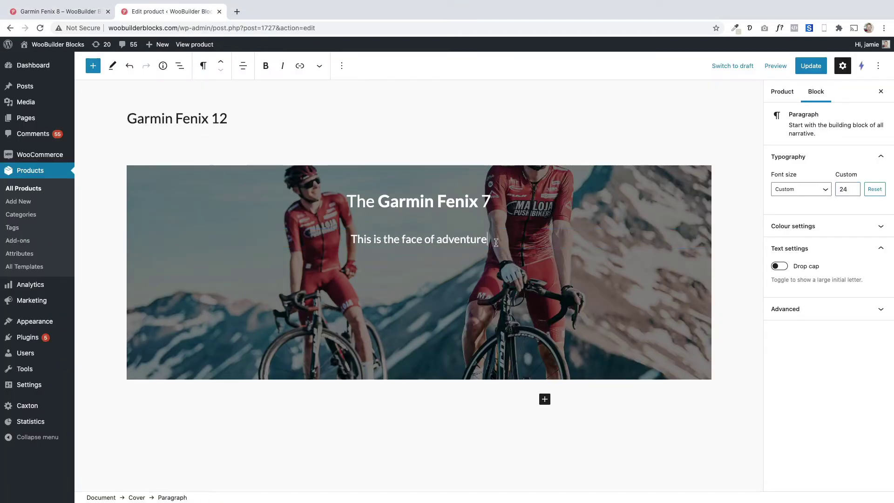
key(Return)
key(super+v)
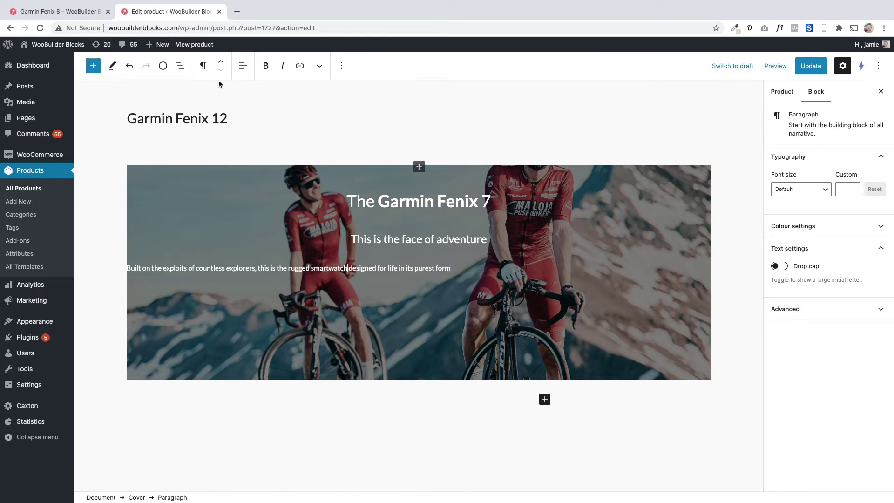
click(242, 65)
click(263, 112)
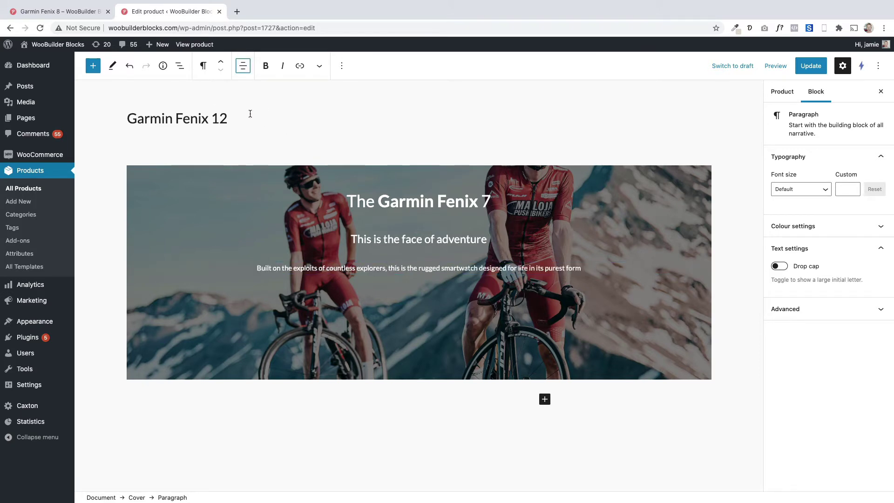
Check how Buy now behaves on the Garmin Fenix 8 page, and insert a Buttons block below the cover's last paragraph.
click(80, 12)
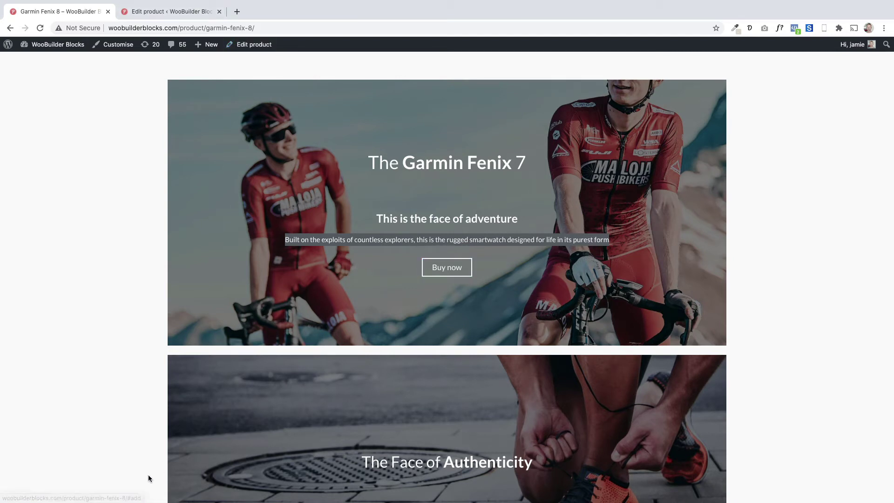
click(445, 272)
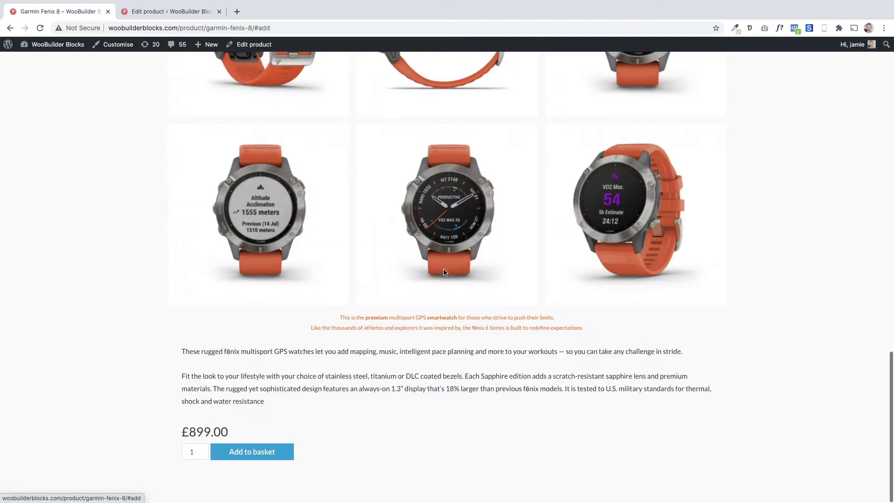
scroll(337, 331, up, 15)
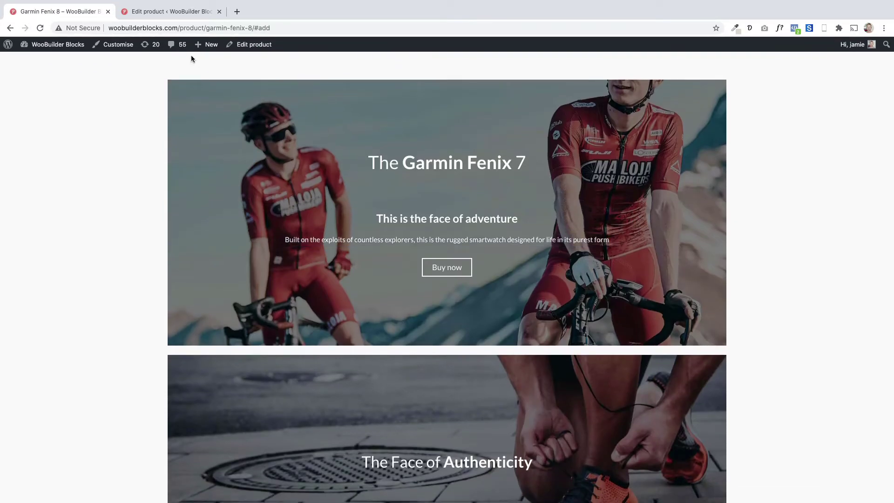
click(148, 12)
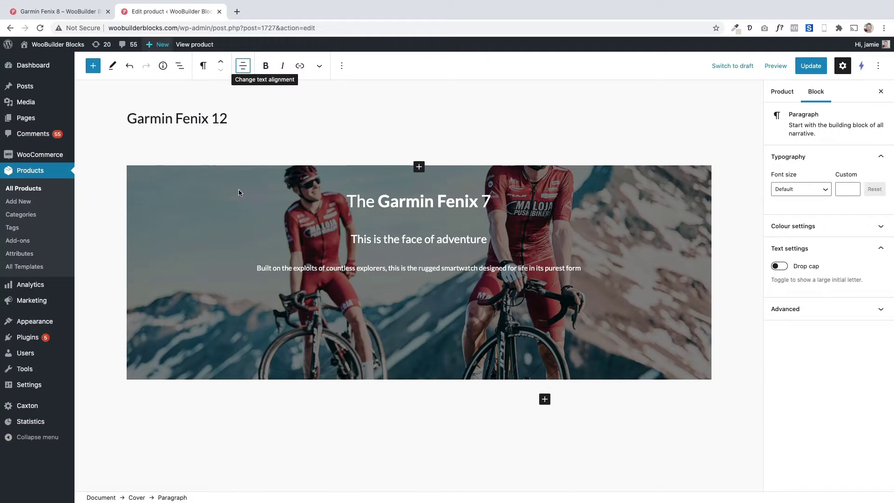
click(579, 268)
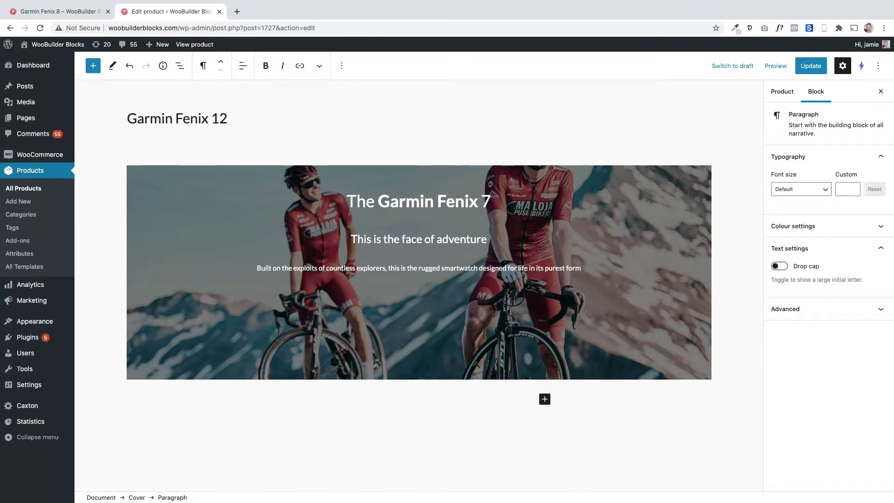
text(/)
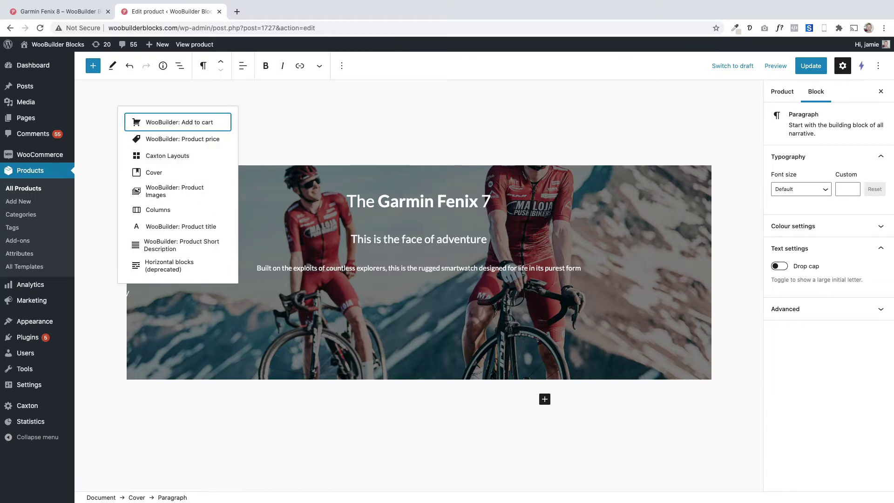
text(button)
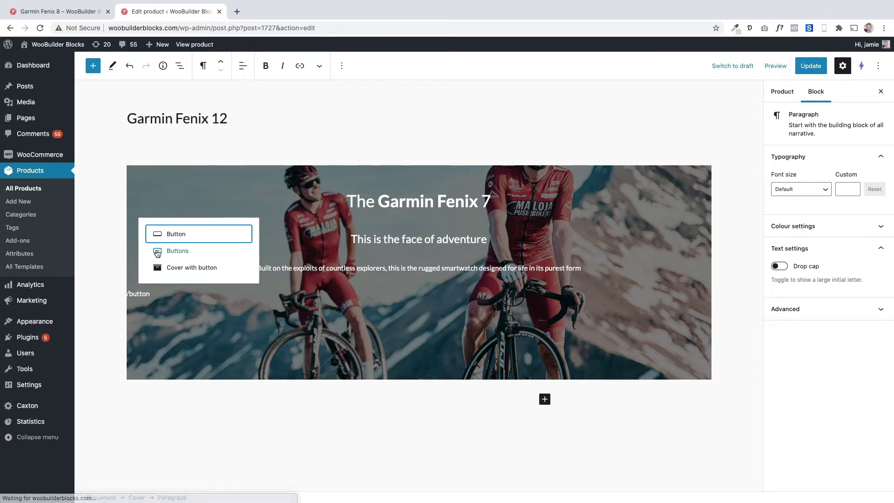
click(191, 253)
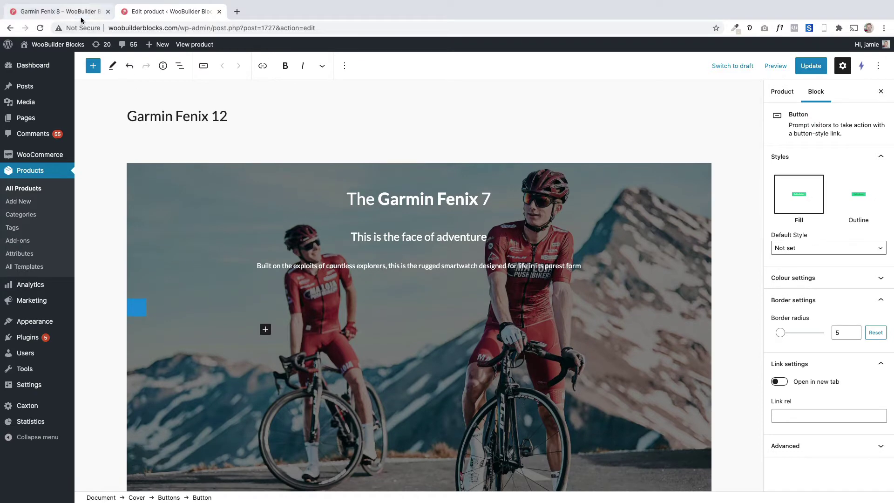
Label the new button "Buy Now" and align its Buttons block to the centre of the cover.
click(80, 17)
click(163, 16)
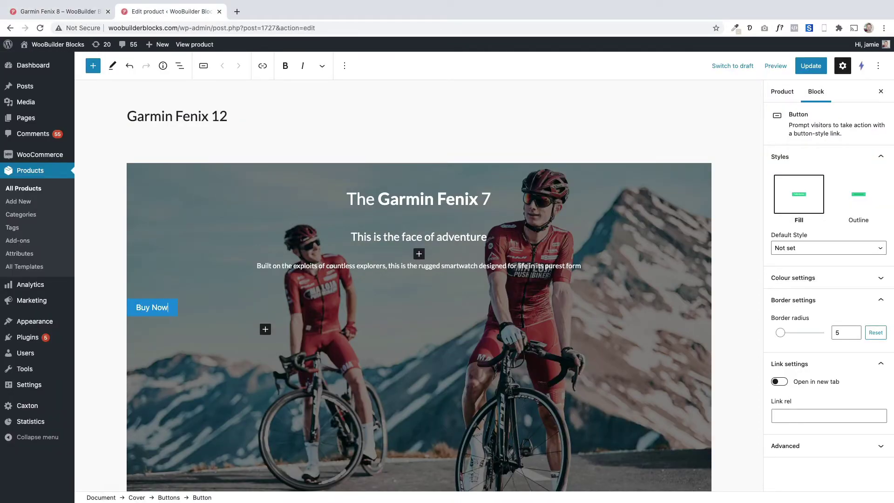
click(245, 309)
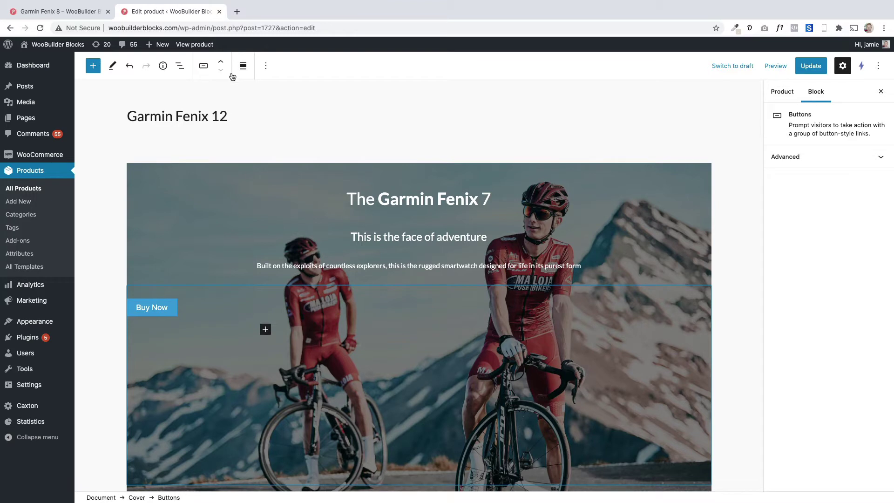
click(240, 71)
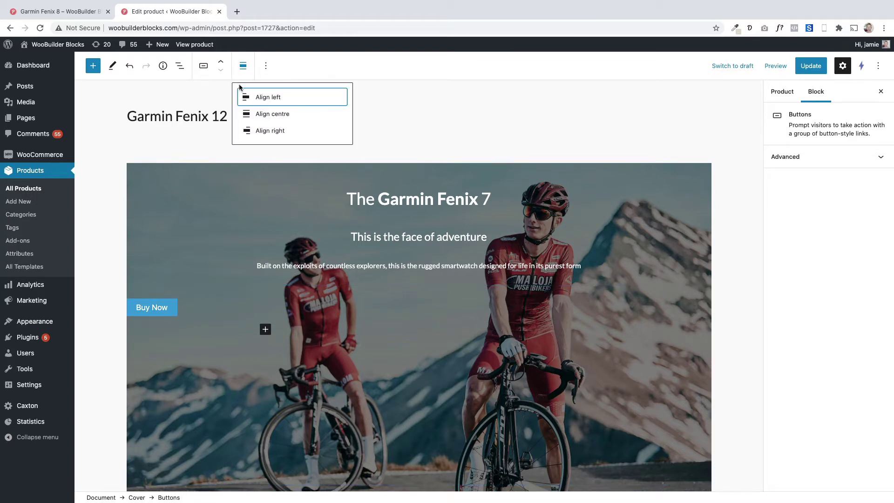
click(259, 114)
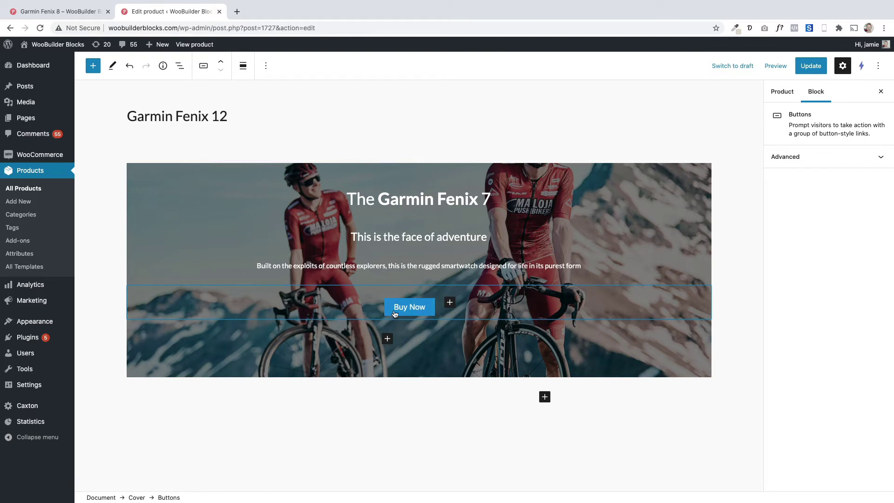
Compare the tools of the single Button with those of its parent Buttons block, including the parent's alignment options.
click(180, 68)
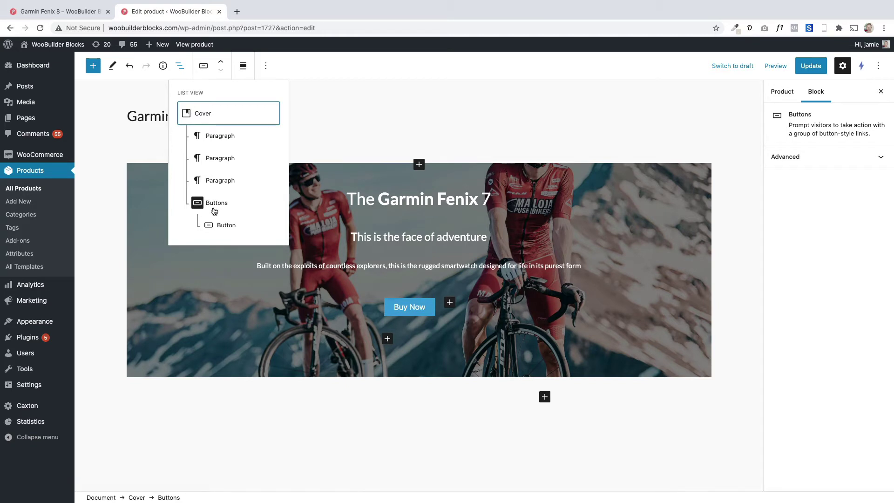
click(223, 225)
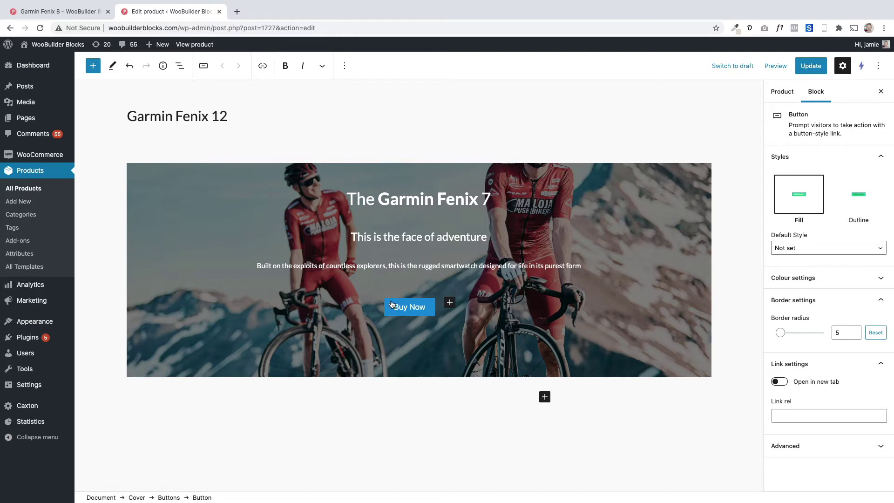
click(203, 66)
click(179, 67)
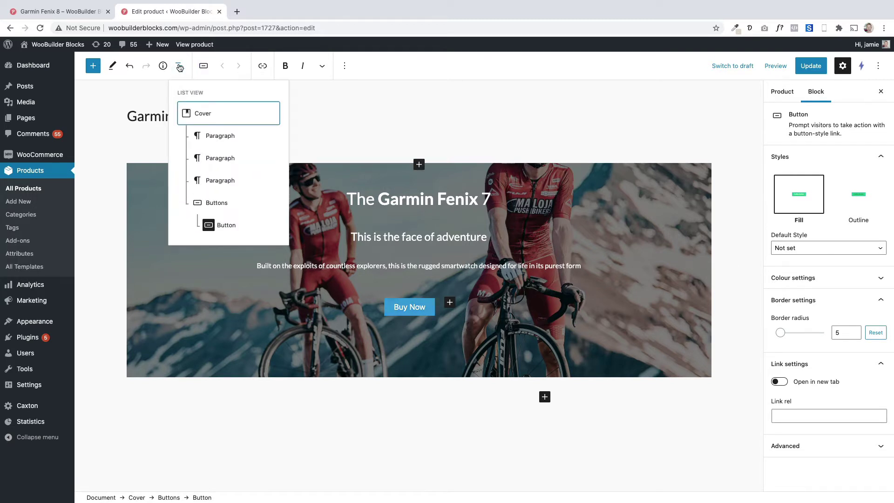
click(214, 201)
click(243, 70)
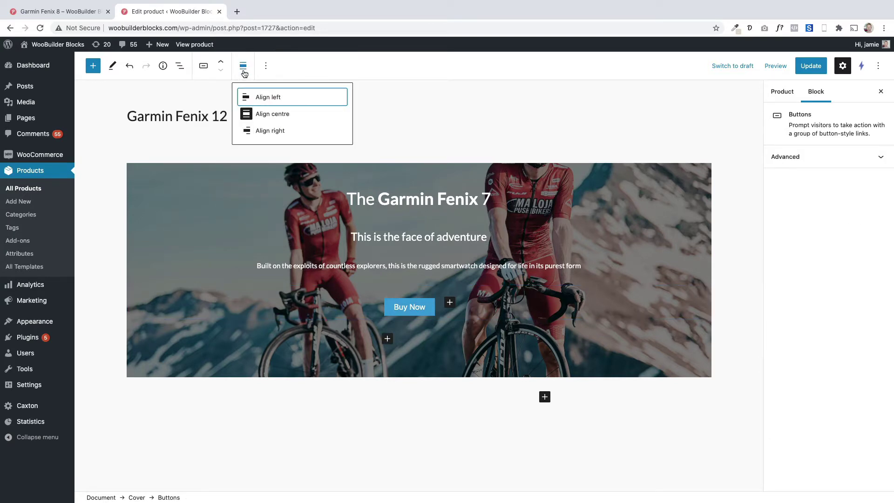
Give the Buy Now button the Outline style and set its text colour to White.
click(389, 307)
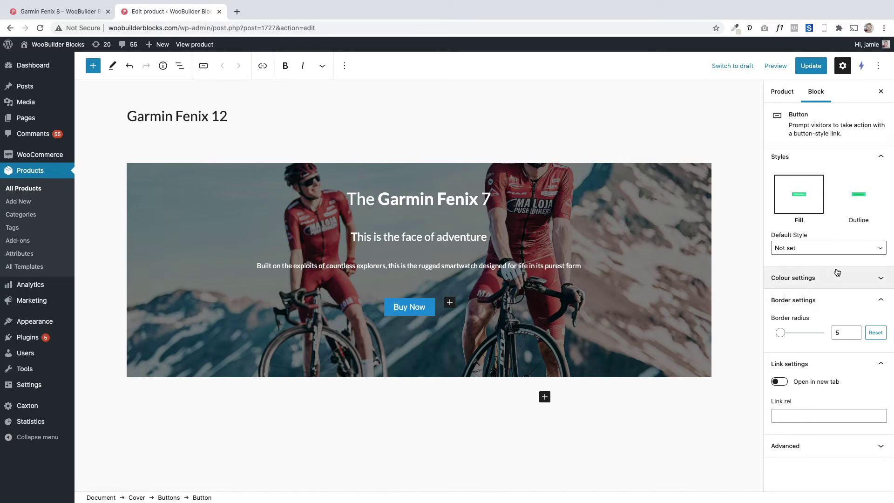
click(865, 205)
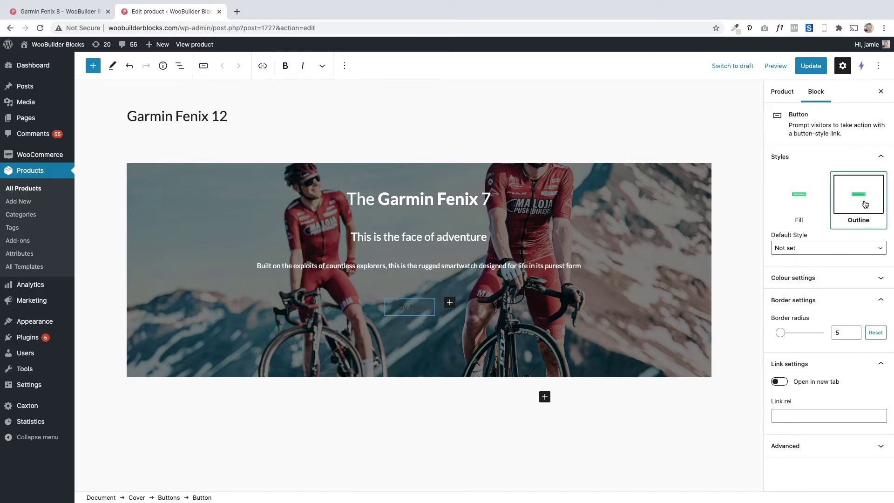
click(821, 203)
click(856, 198)
click(832, 278)
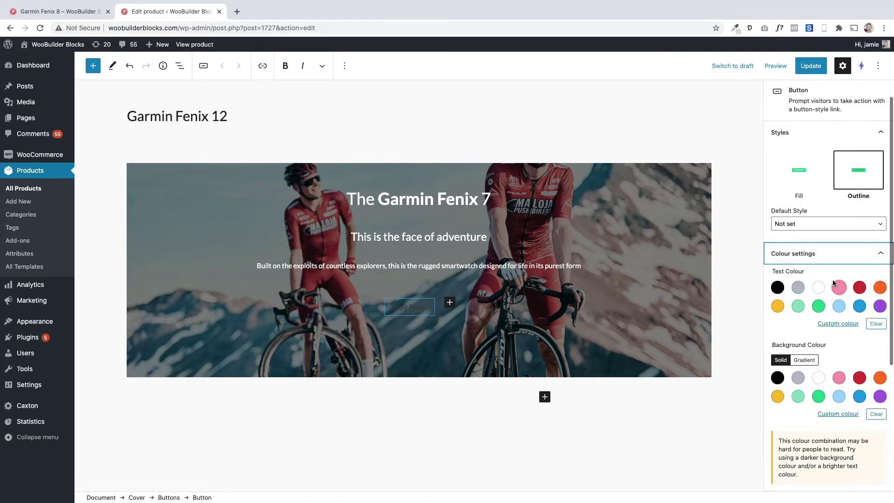
click(819, 288)
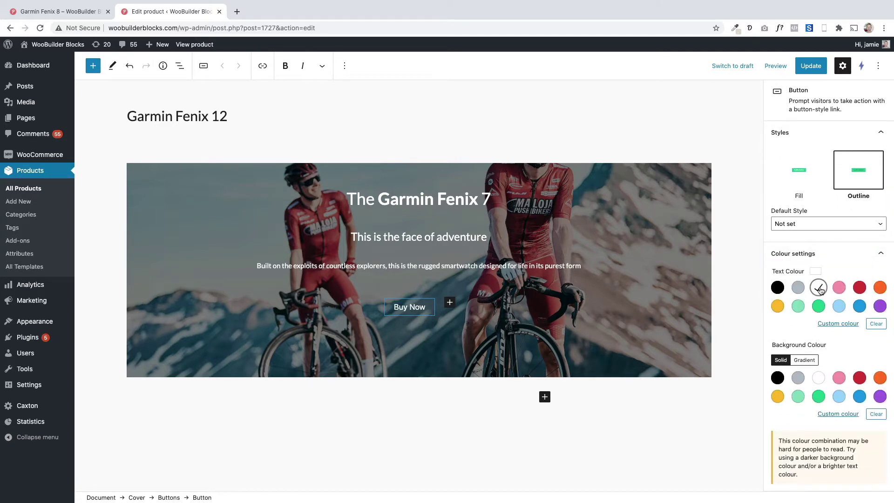
Compare the cover and its button with the Garmin Fenix 8 page, and look over that page's following sections.
click(59, 11)
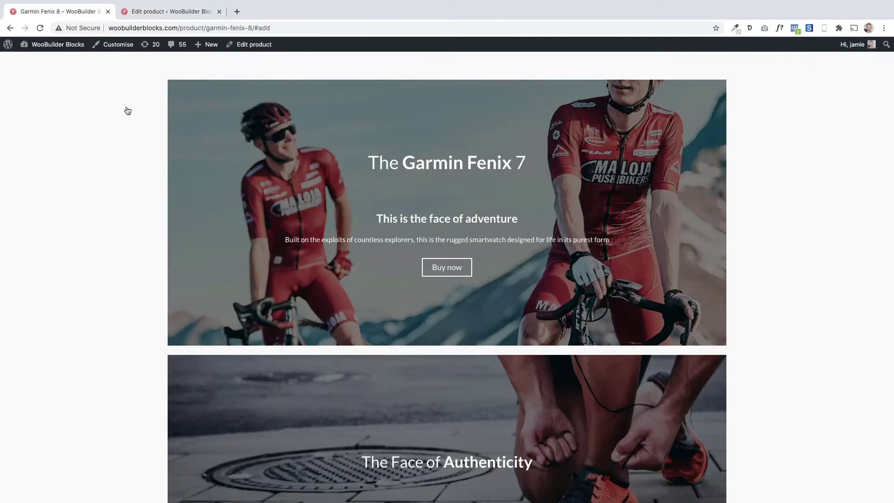
click(140, 12)
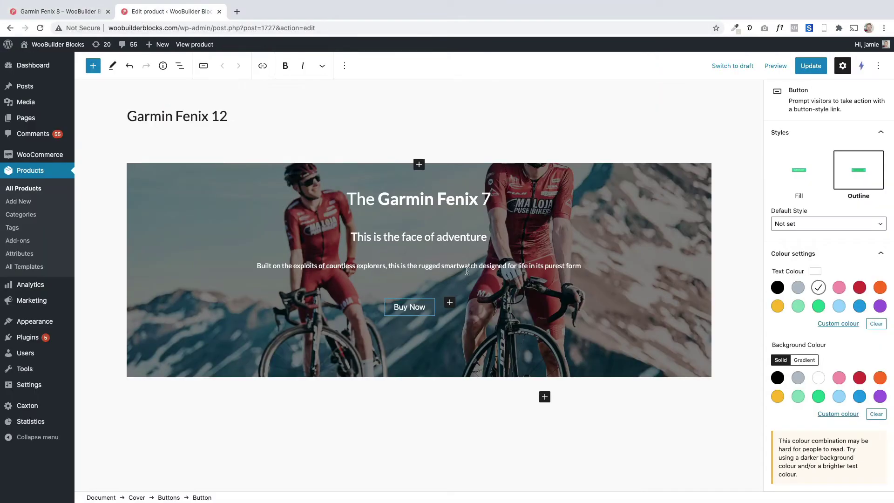
click(79, 13)
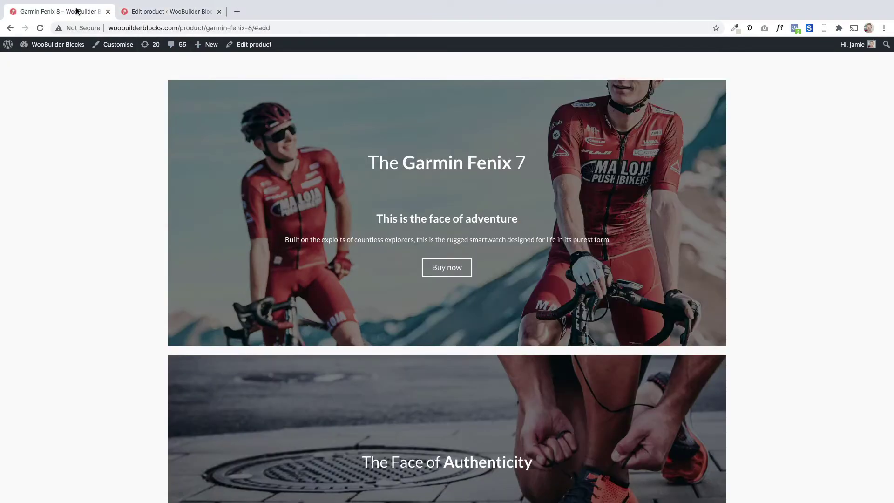
scroll(226, 297, down, 8)
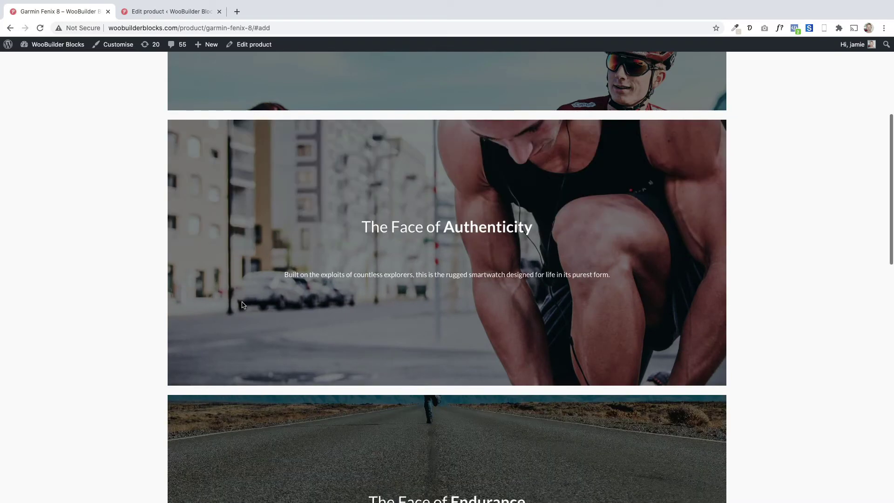
scroll(242, 305, up, 3)
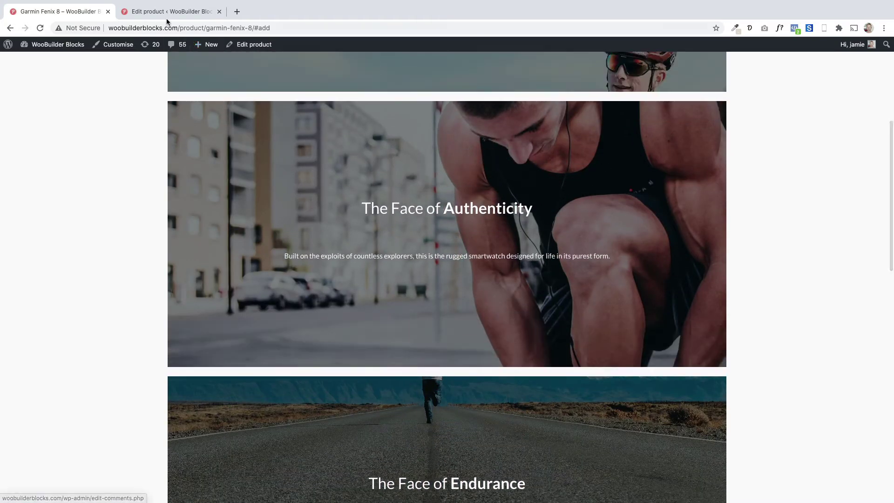
click(161, 12)
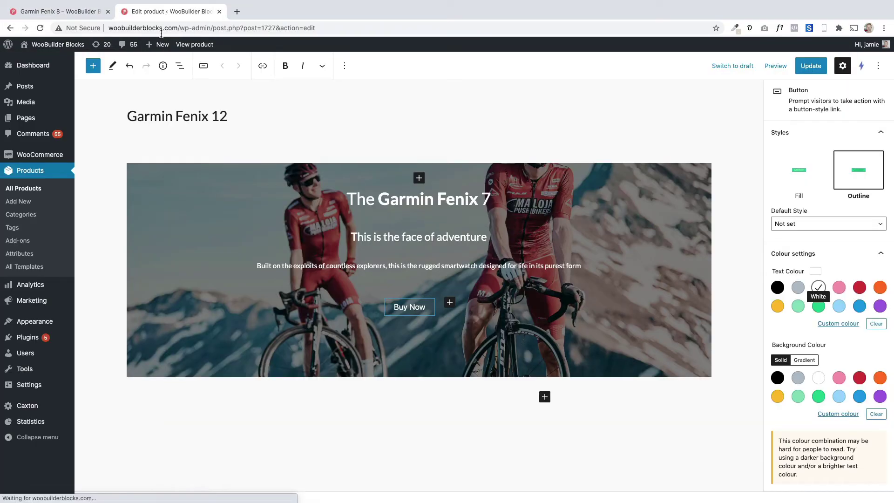
Select the cover and examine how the cover background images move relative to the page on the Garmin Fenix 8 product.
click(215, 169)
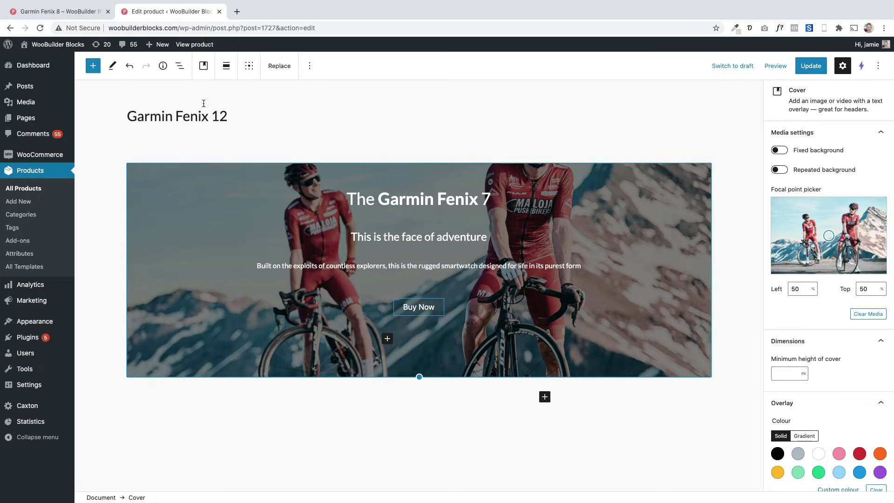
click(180, 65)
click(194, 116)
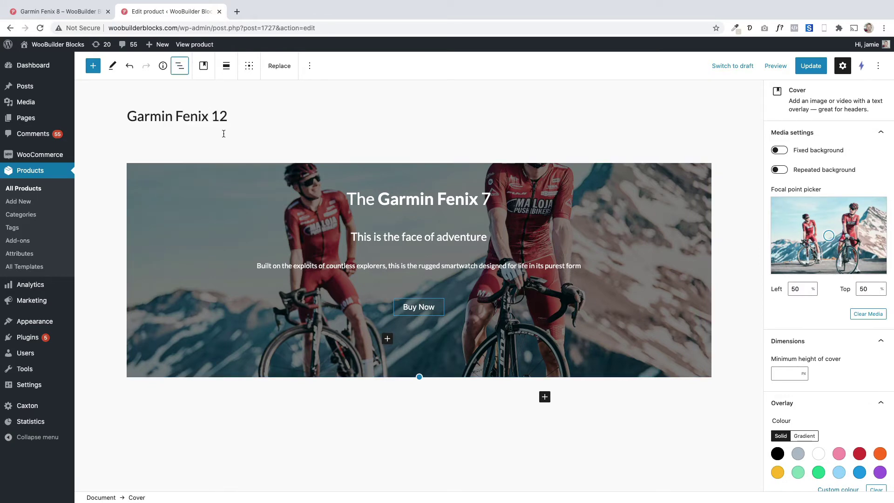
click(96, 16)
scroll(247, 215, up, 5)
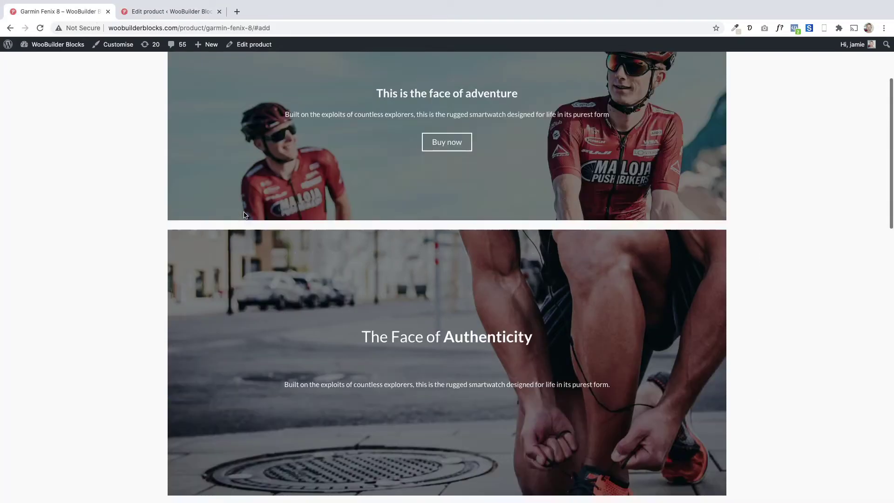
scroll(247, 216, down, 2)
scroll(247, 216, up, 3)
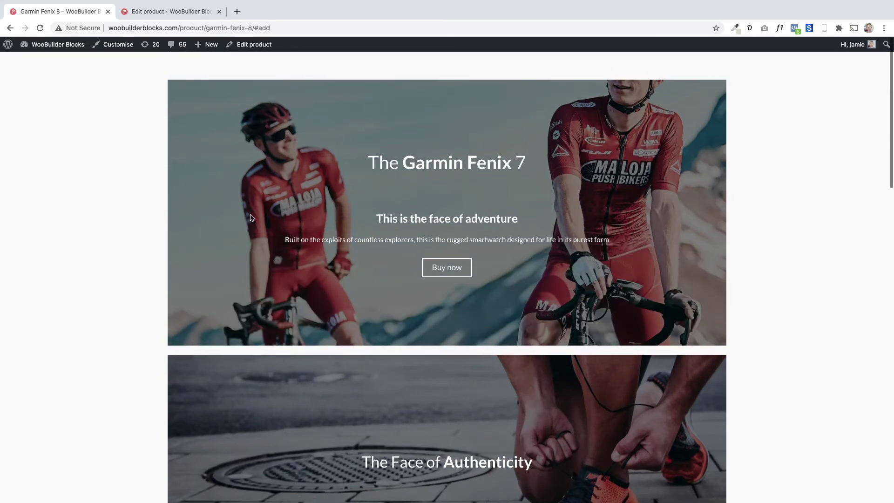
scroll(248, 217, down, 4)
scroll(249, 217, up, 5)
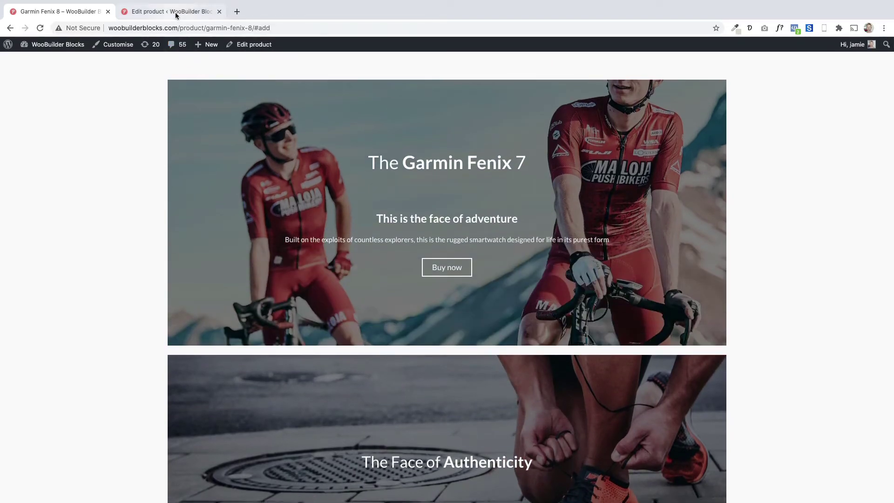
Select the whole Cover block of Garmin Fenix 12 and turn on its Fixed background.
click(175, 12)
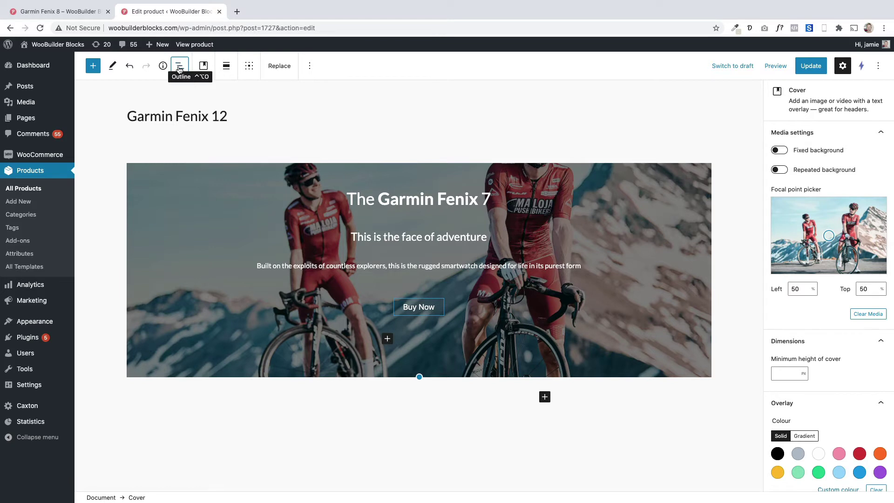
click(179, 68)
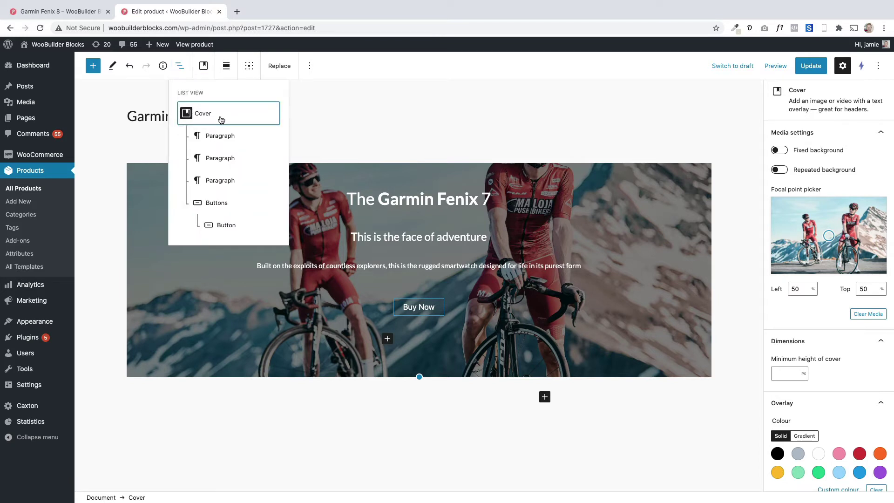
click(221, 119)
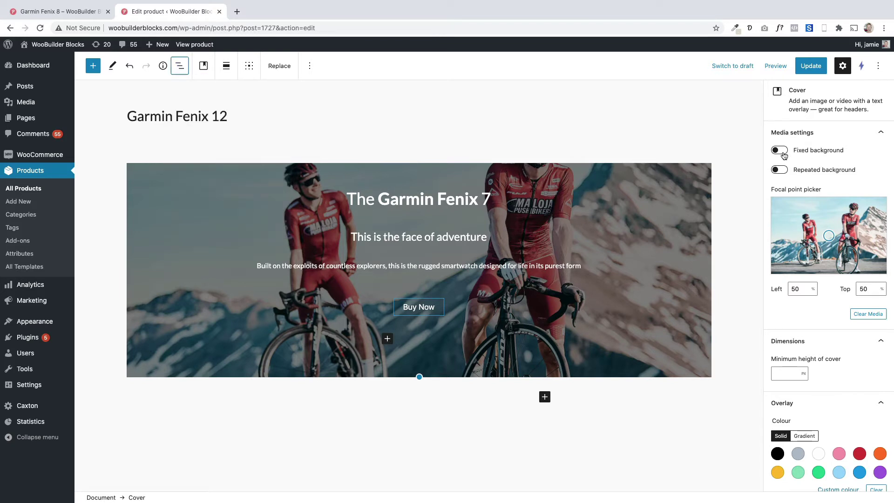
drag(856, 155, 781, 157)
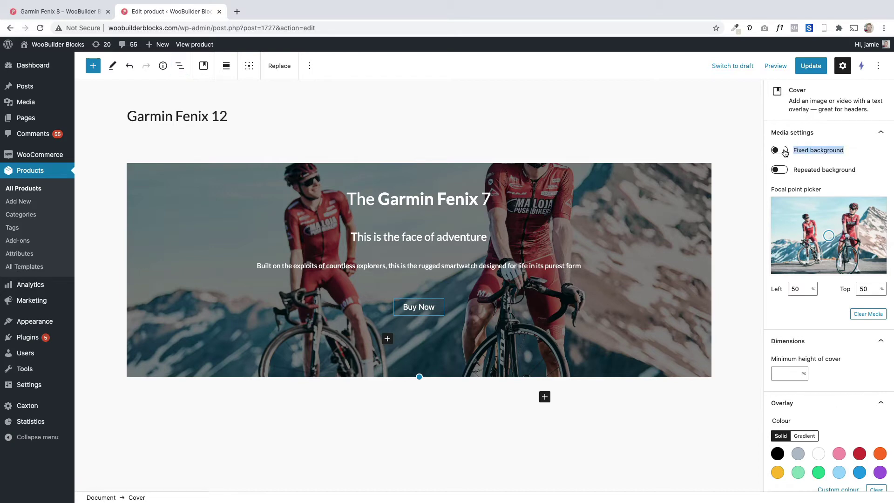
click(780, 151)
Examine the fixed background effect on the Garmin Fenix 12 cover and compare it with the Garmin Fenix 8 page.
scroll(391, 316, down, 4)
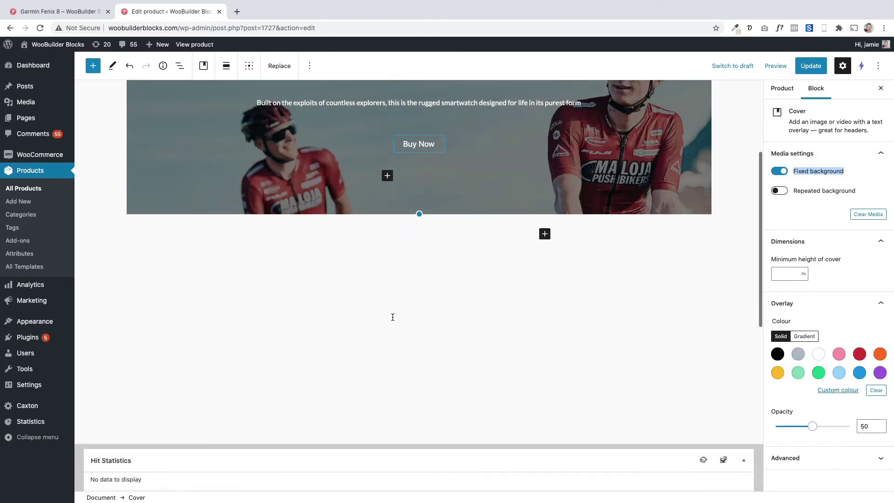
scroll(392, 316, up, 3)
scroll(393, 316, down, 4)
scroll(391, 315, up, 3)
scroll(392, 316, down, 3)
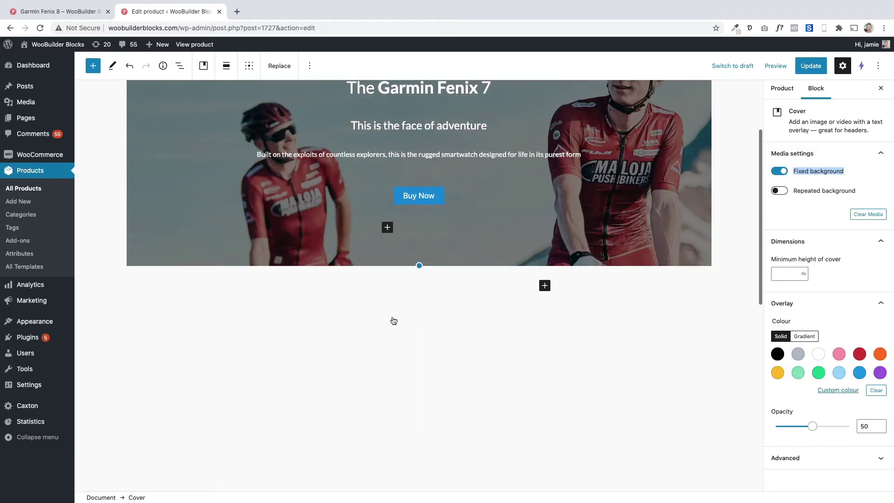
scroll(393, 319, up, 2)
scroll(394, 320, up, 1)
scroll(393, 321, down, 2)
scroll(393, 320, up, 3)
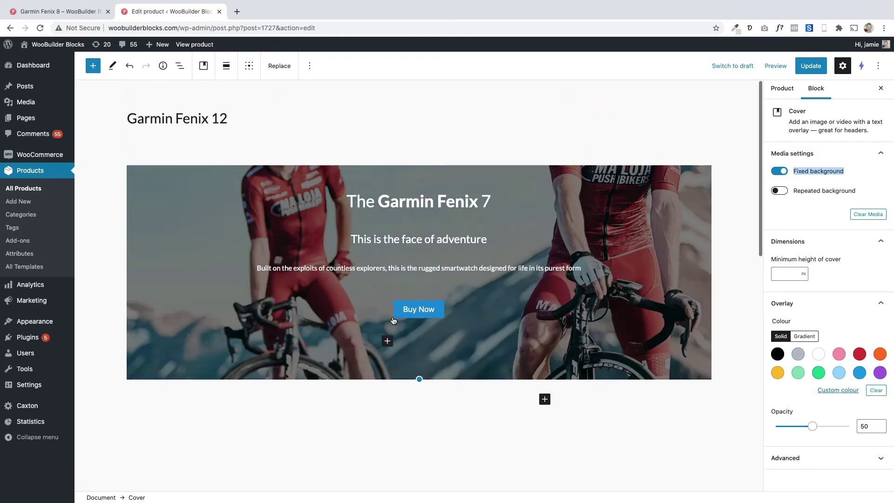
scroll(394, 320, down, 3)
scroll(393, 320, up, 3)
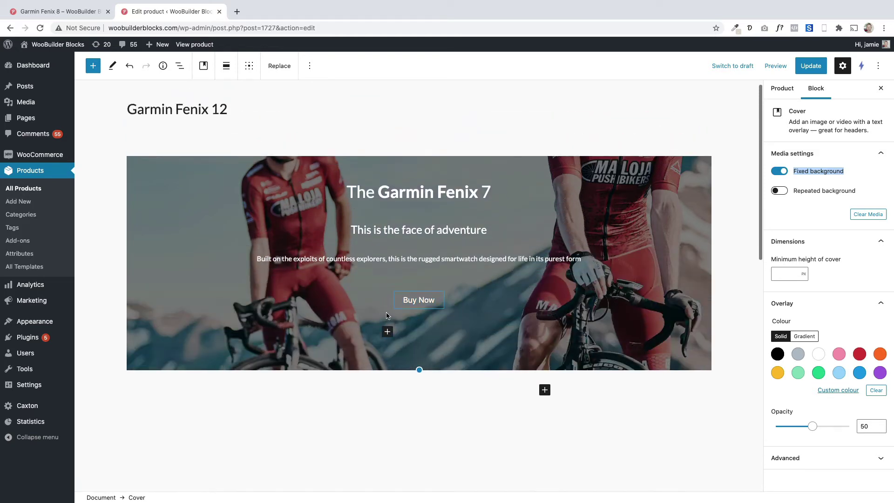
click(69, 14)
scroll(251, 287, down, 8)
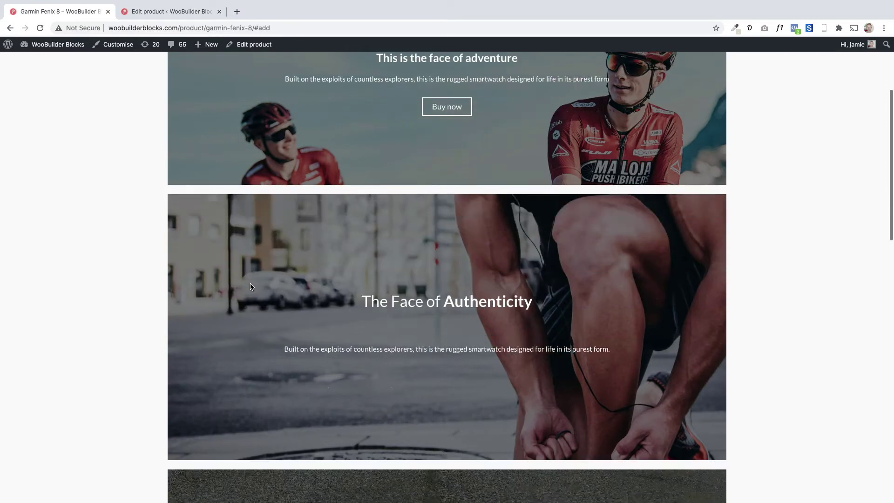
Duplicate the complete Garmin Fenix 12 cover twice to get three stacked cover sections.
click(183, 13)
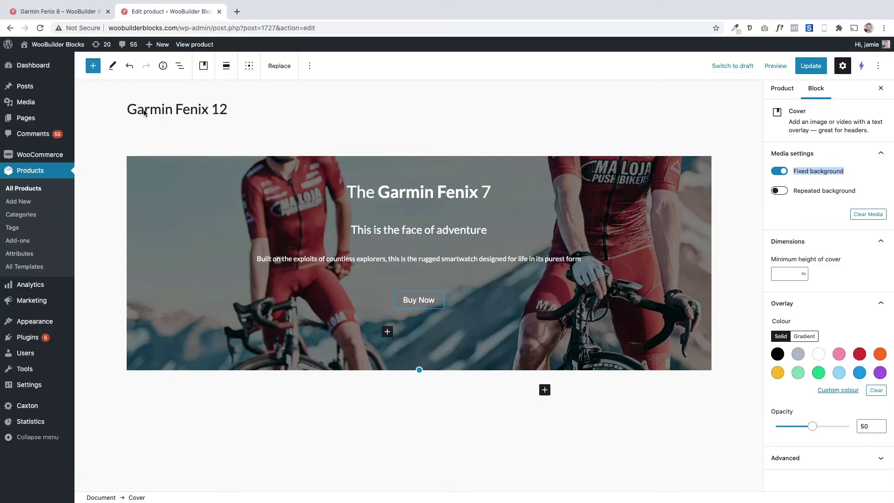
click(179, 65)
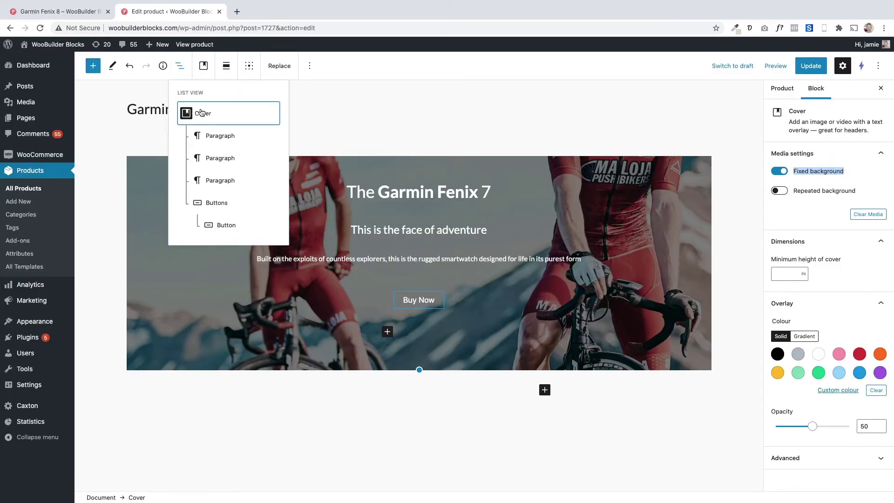
click(201, 112)
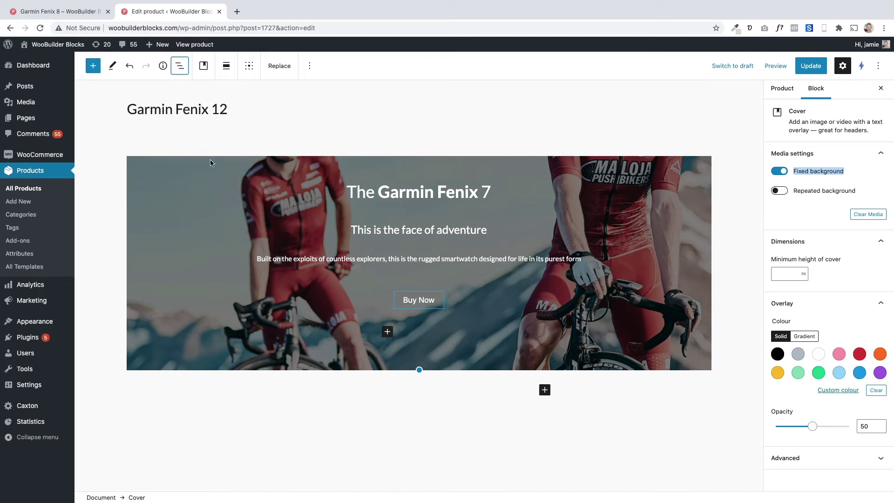
click(310, 65)
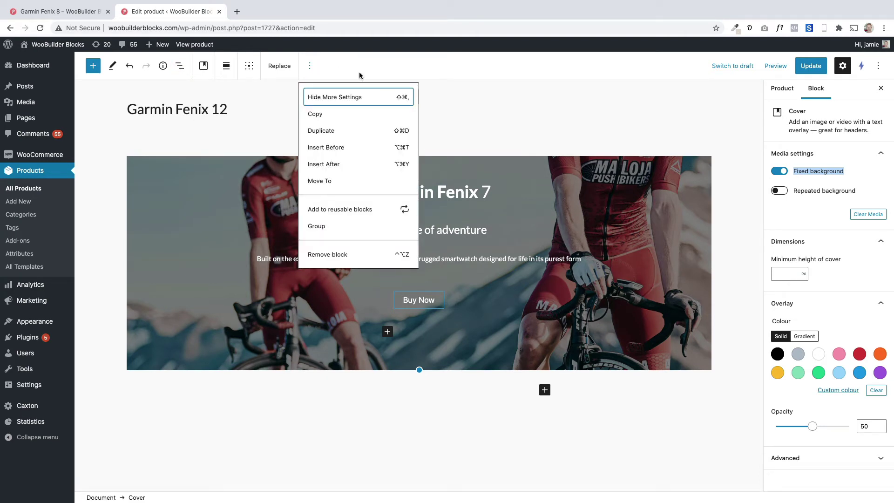
click(317, 133)
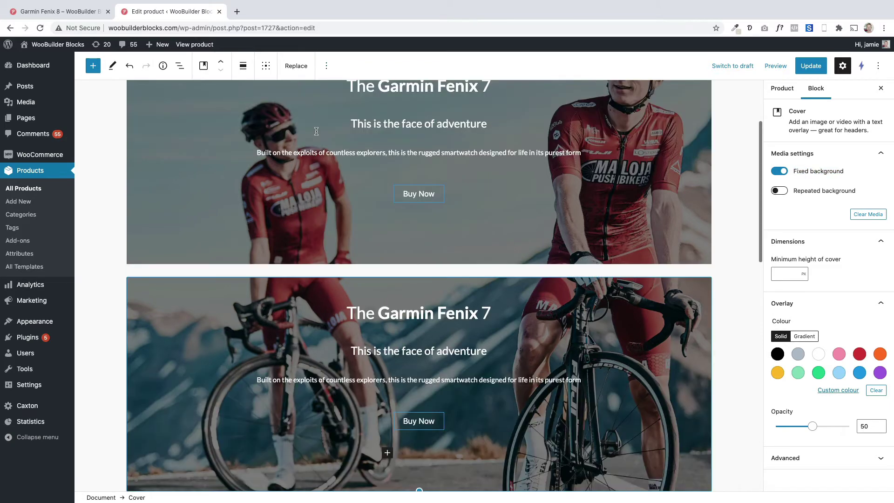
click(326, 65)
click(350, 131)
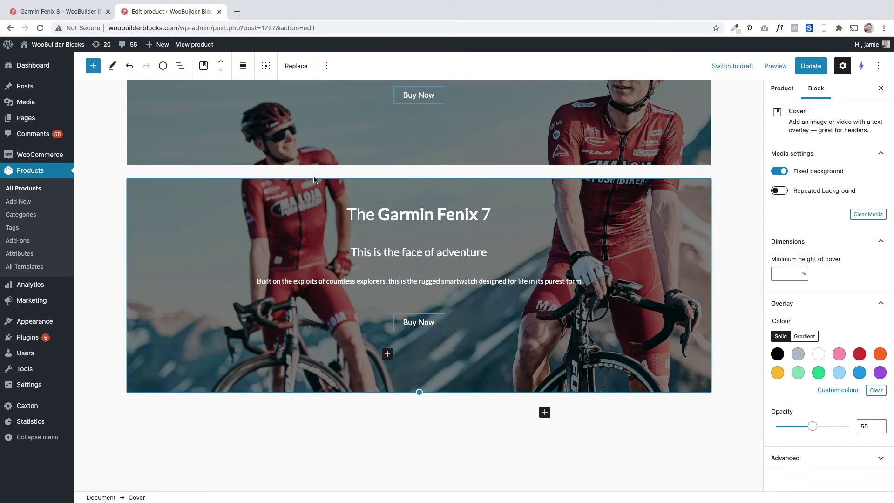
Examine how the fixed background behaves across the three stacked cover sections.
scroll(291, 202, up, 2)
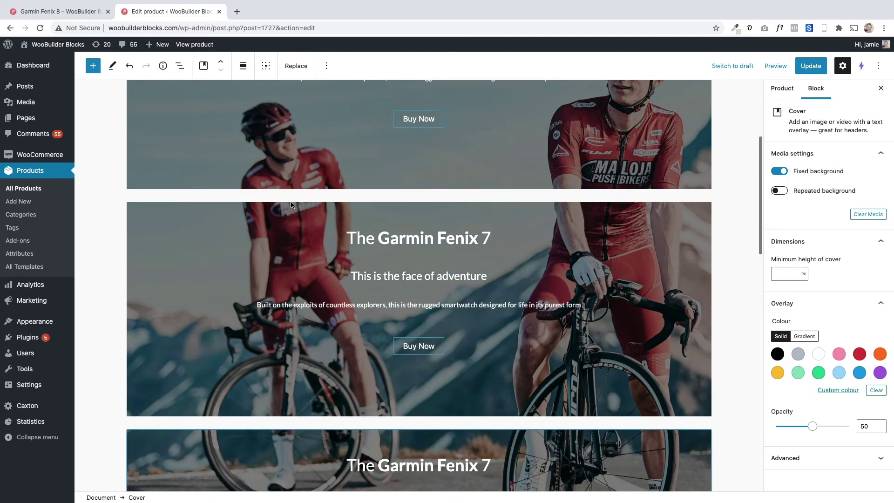
scroll(291, 202, down, 4)
scroll(291, 204, up, 3)
scroll(291, 204, down, 4)
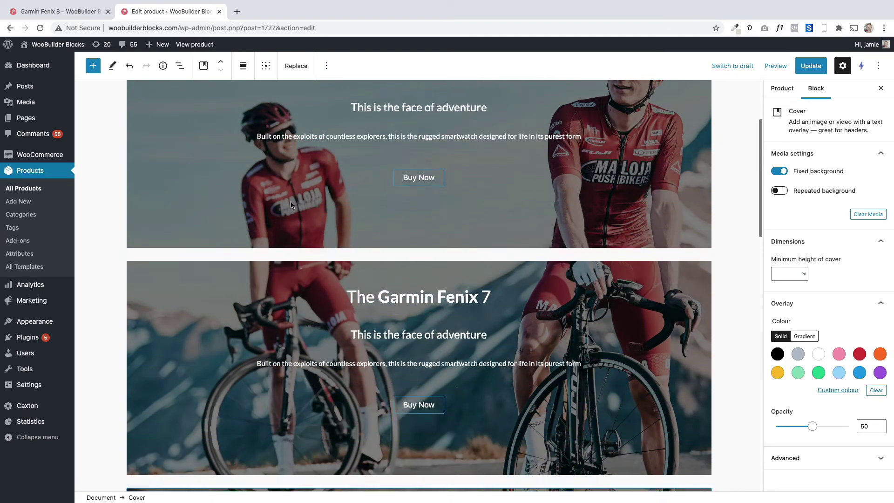
scroll(291, 204, up, 3)
scroll(291, 204, down, 3)
scroll(291, 204, up, 1)
scroll(291, 204, up, 3)
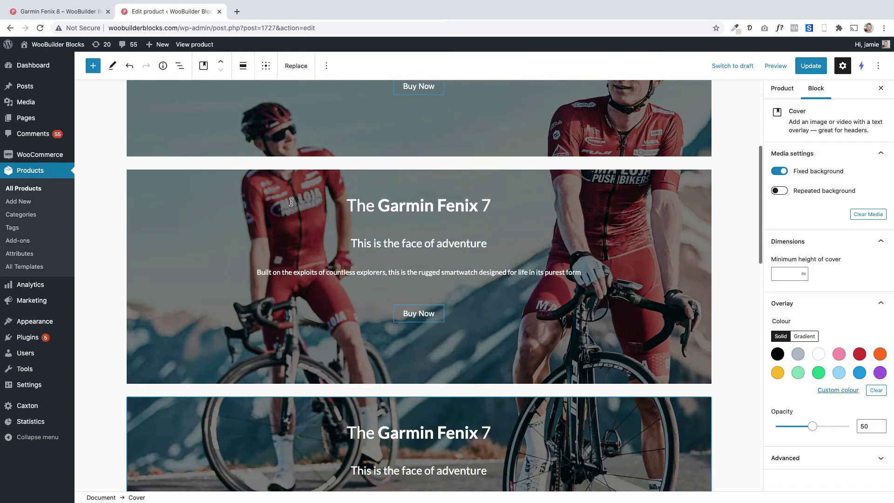
scroll(291, 204, down, 3)
scroll(291, 203, up, 3)
scroll(291, 201, down, 1)
scroll(291, 202, down, 1)
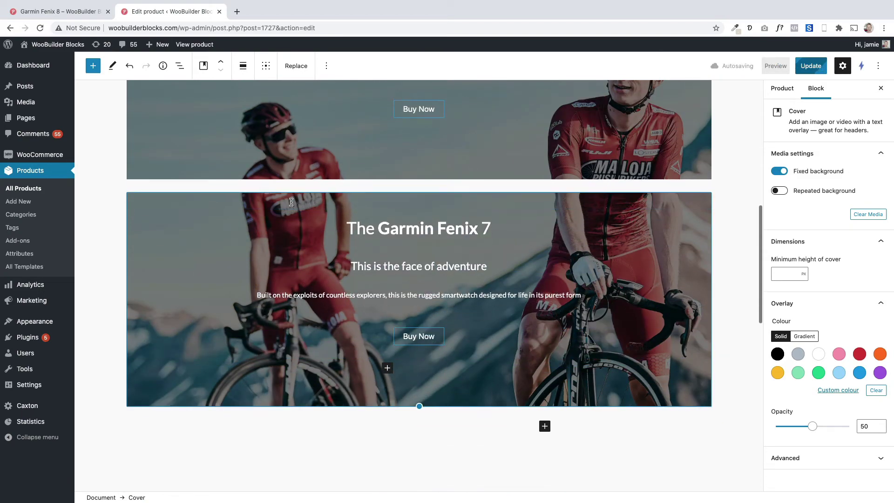
scroll(291, 202, up, 1)
scroll(290, 204, up, 2)
scroll(291, 205, down, 3)
scroll(291, 205, down, 2)
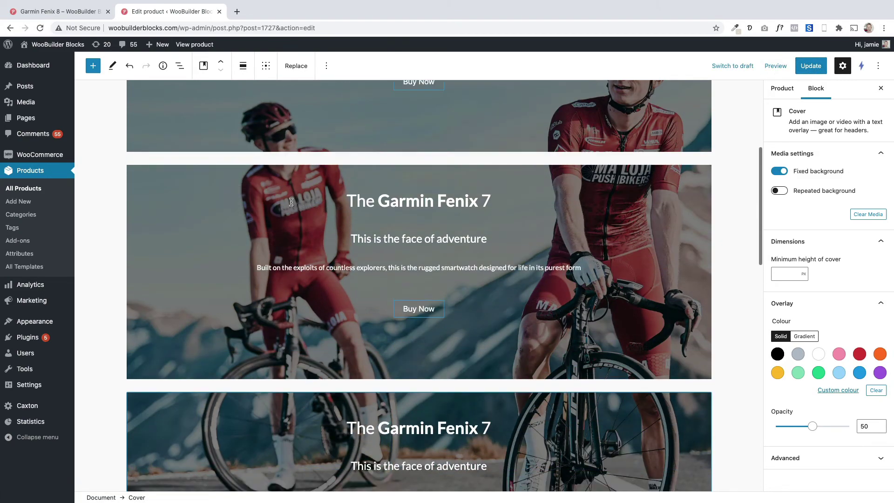
Select the middle Garmin Fenix 12 Cover block and give it a solid pink overlay colour.
scroll(289, 202, up, 2)
scroll(280, 199, down, 2)
scroll(275, 198, up, 2)
scroll(263, 192, down, 3)
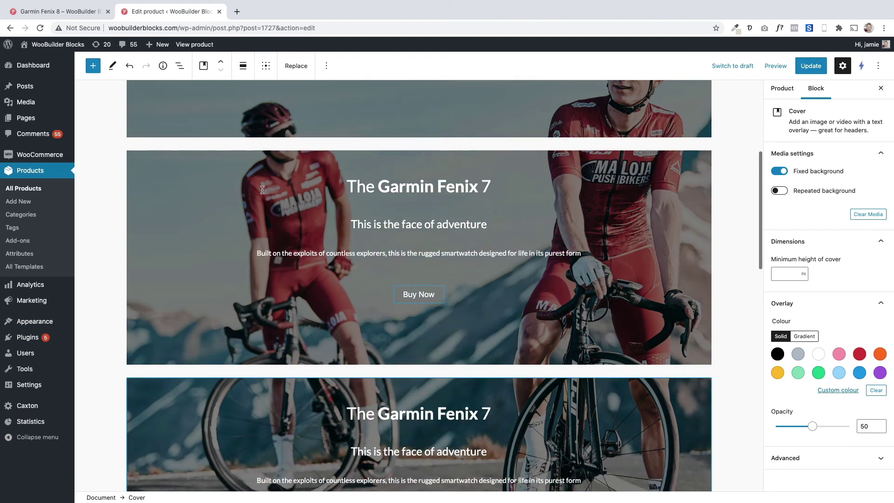
click(244, 187)
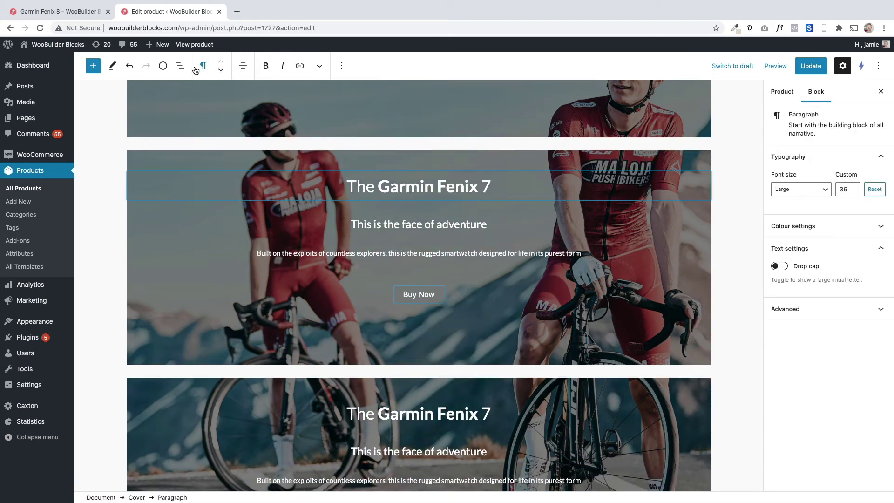
click(179, 66)
click(200, 113)
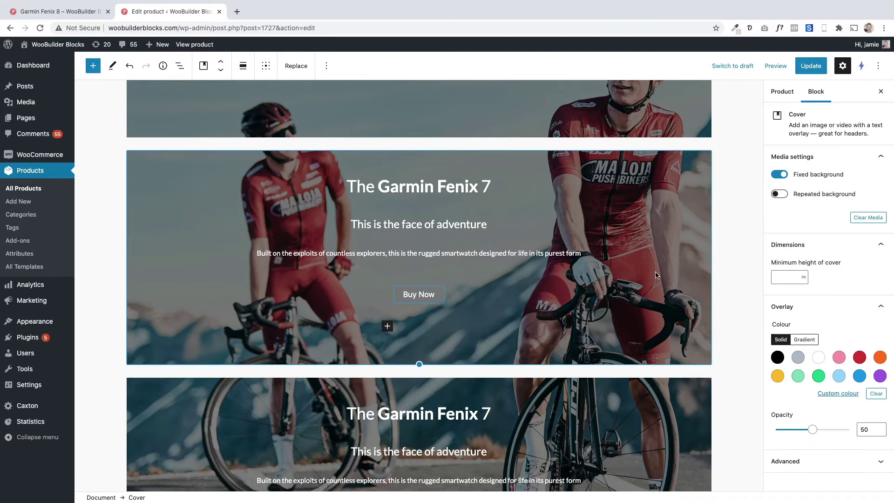
click(839, 359)
Examine how the pink cover scrolls between its neighbouring sections and glance at the Garmin Fenix 8 page.
scroll(513, 296, up, 2)
scroll(515, 297, down, 3)
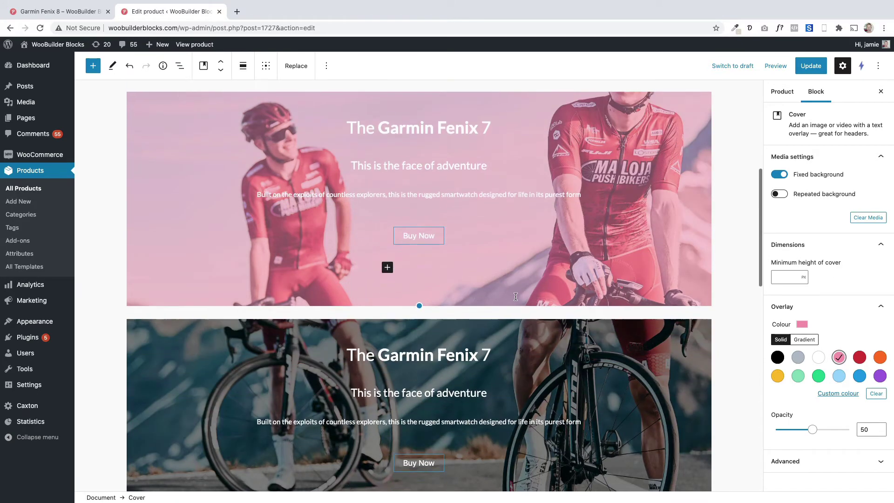
scroll(515, 296, up, 6)
scroll(516, 297, down, 4)
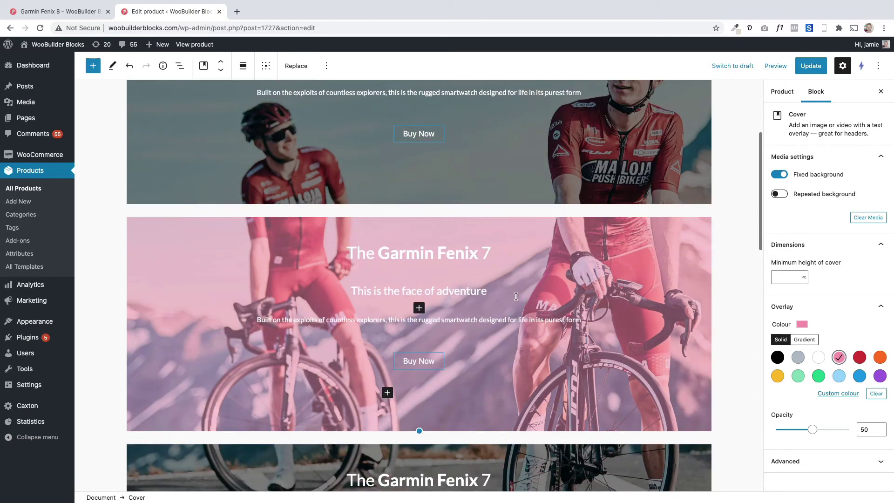
scroll(516, 297, down, 4)
scroll(516, 297, up, 3)
scroll(516, 297, down, 3)
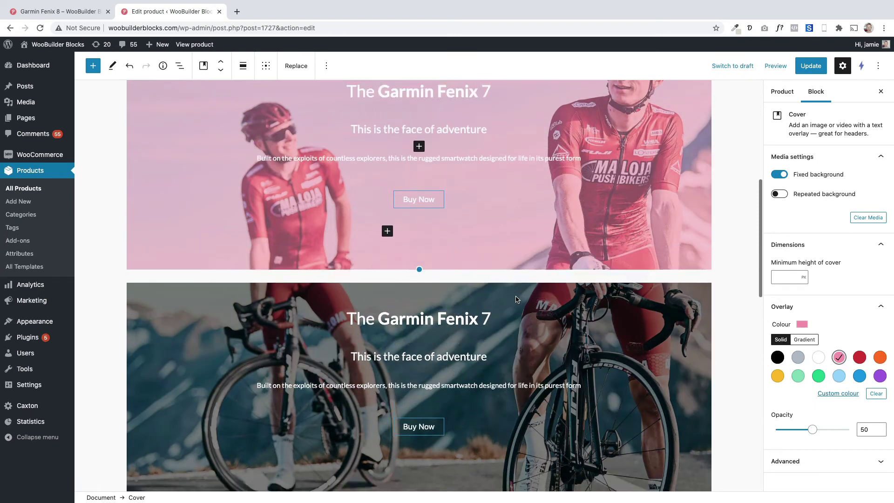
scroll(516, 298, up, 2)
click(58, 11)
click(166, 11)
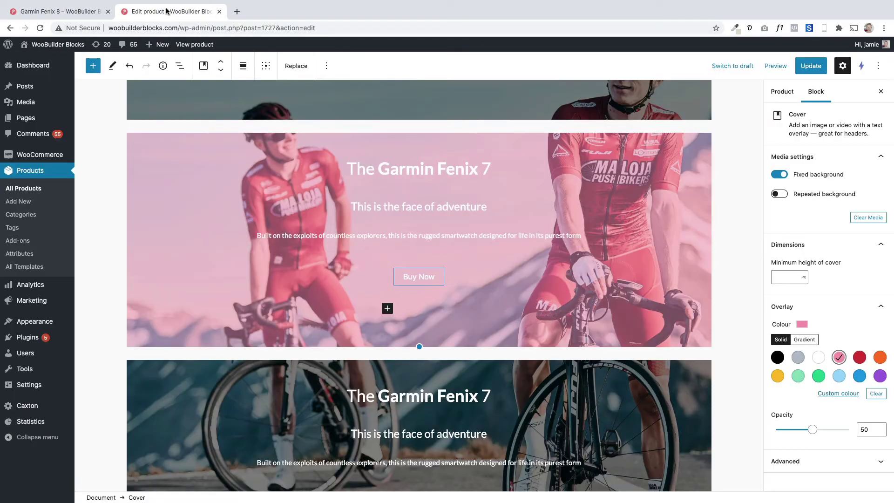
Change the middle cover's heading to "The Face of Authenticity".
scroll(419, 233, up, 2)
double_click(383, 252)
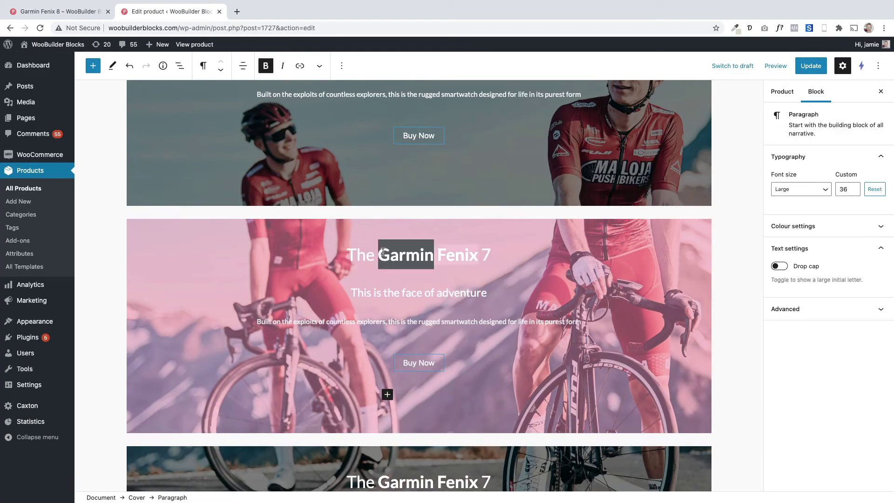
drag(382, 253, 517, 255)
text(F)
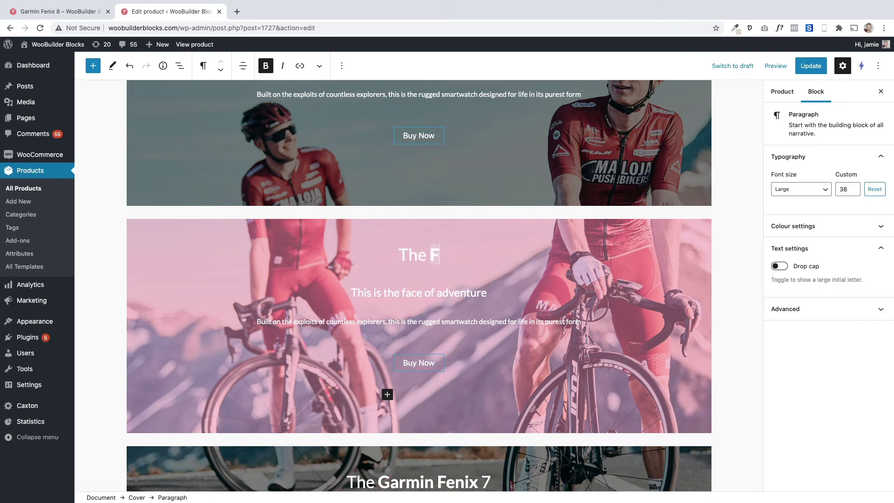
text(ace of A)
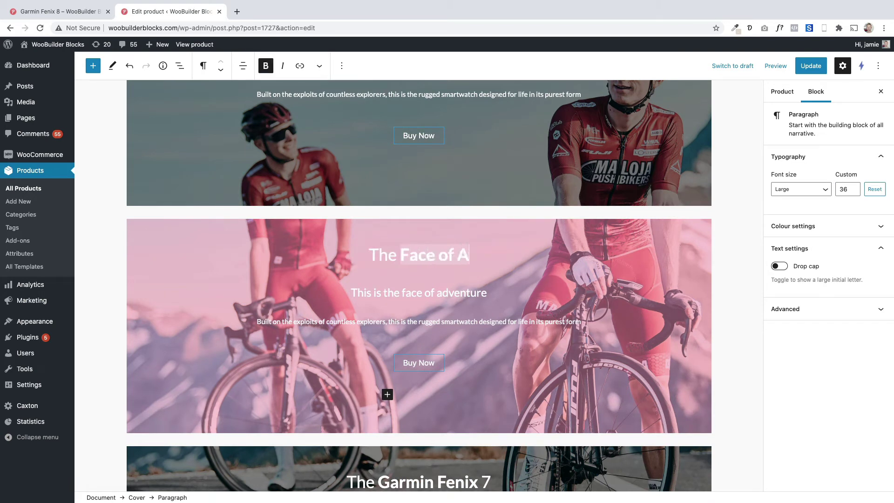
text(uthenti)
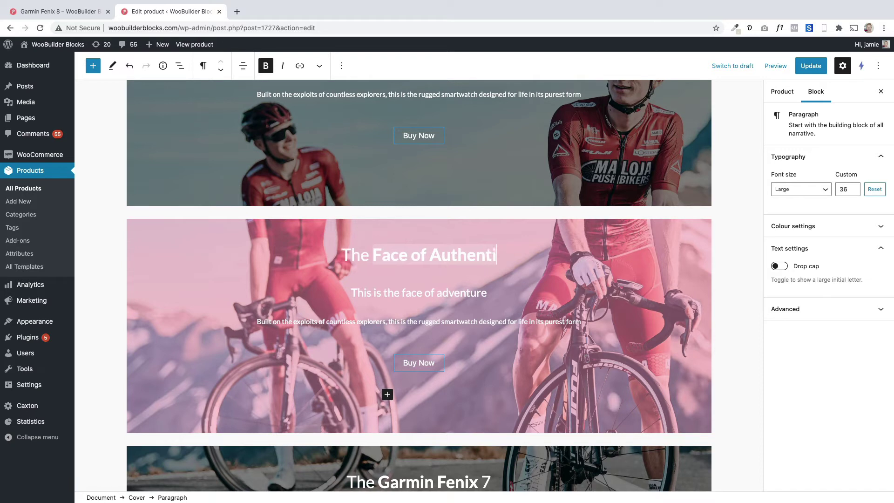
text(city)
key(BackSpace)
key(BackSpace)
key(BackSpace)
text(i)
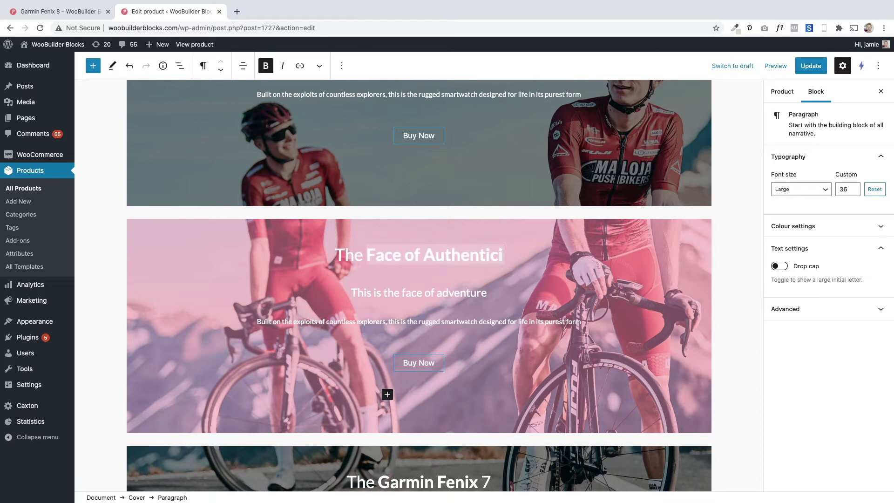
text(ty)
Remove the Buttons block containing "Buy Now" from the middle cover.
click(460, 364)
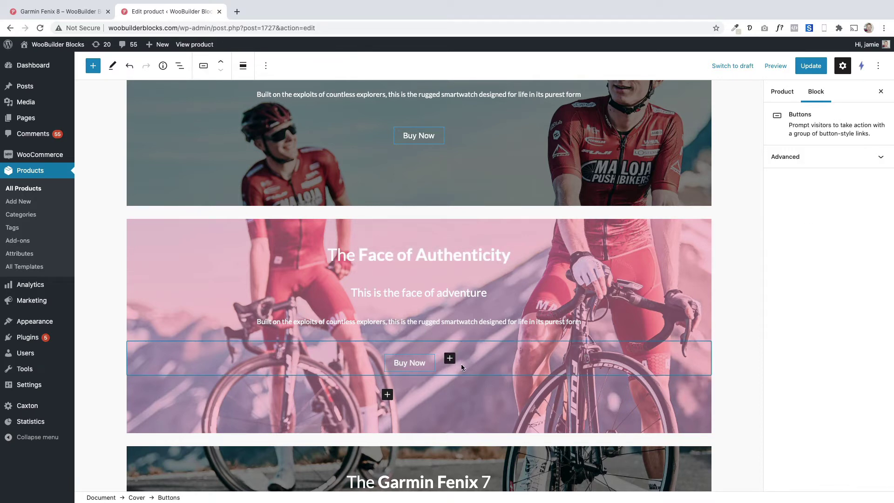
click(265, 65)
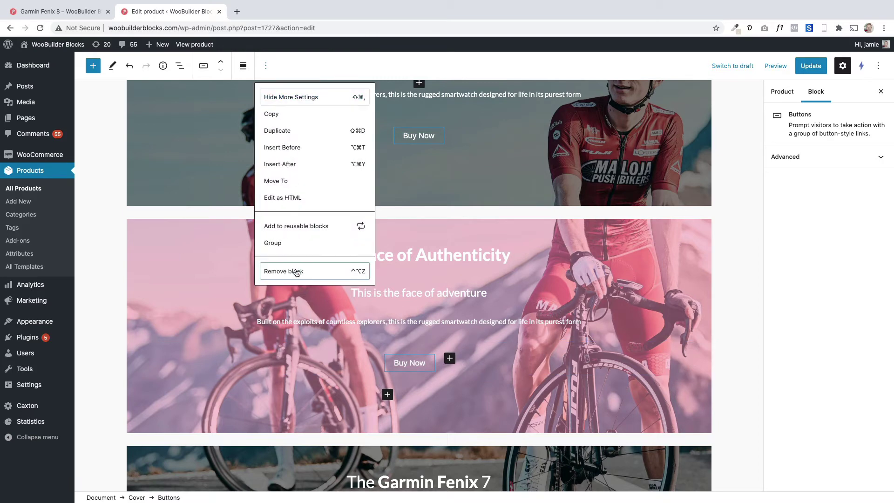
click(281, 270)
key(ctrl+shift+alt+t)
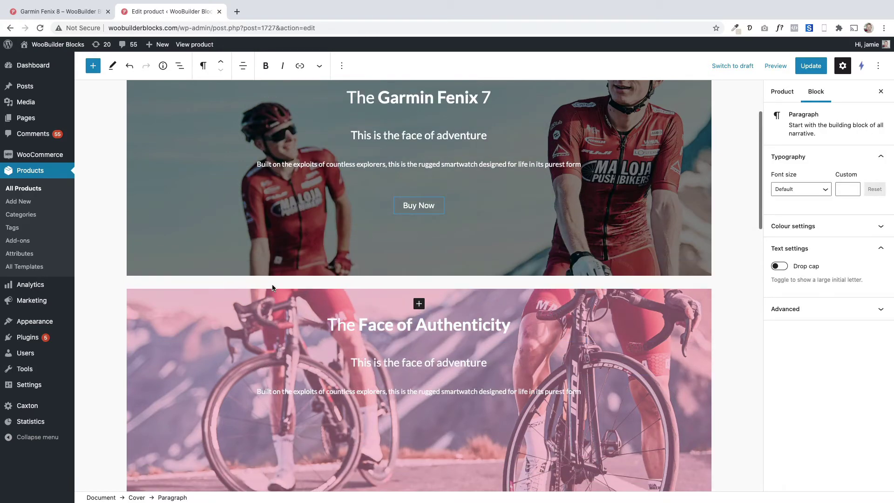
key(ctrl+z)
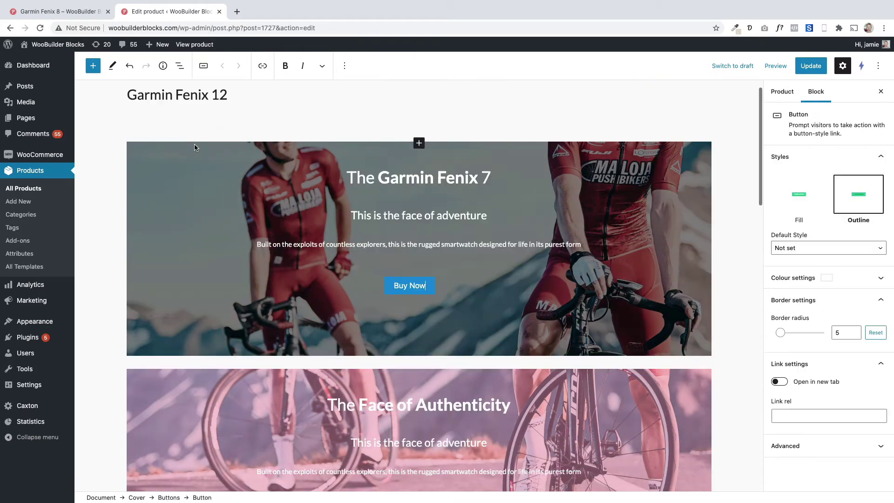
key(Return)
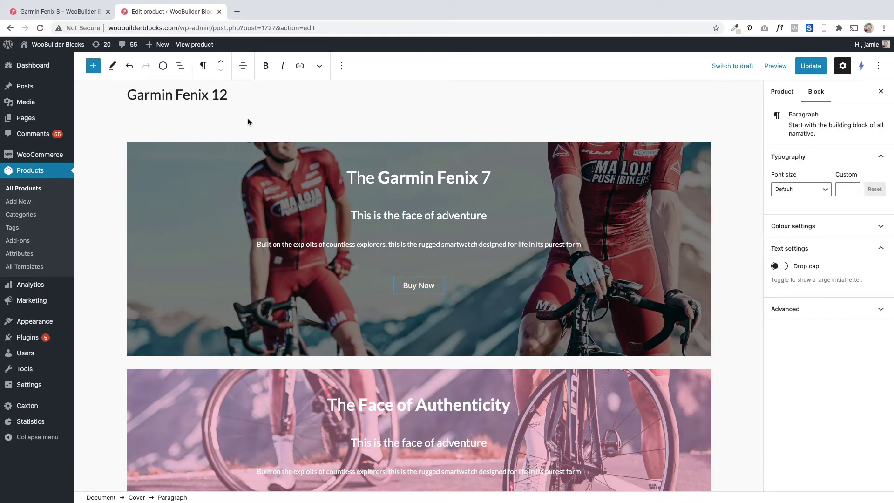
Replace the middle cover's background with the media library photo of a man tying his shoes, d3bymnz0ank-scaled.jpg, and clear its overlay colour.
scroll(234, 145, down, 3)
scroll(237, 173, down, 1)
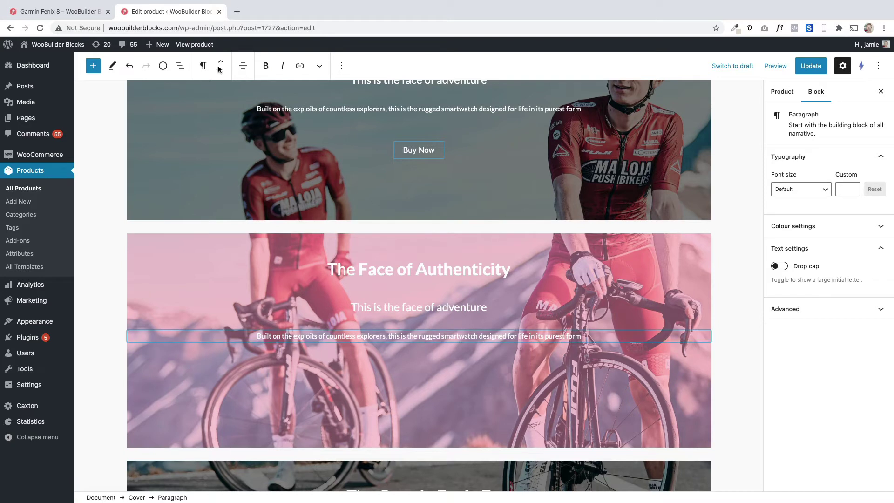
click(180, 66)
click(208, 111)
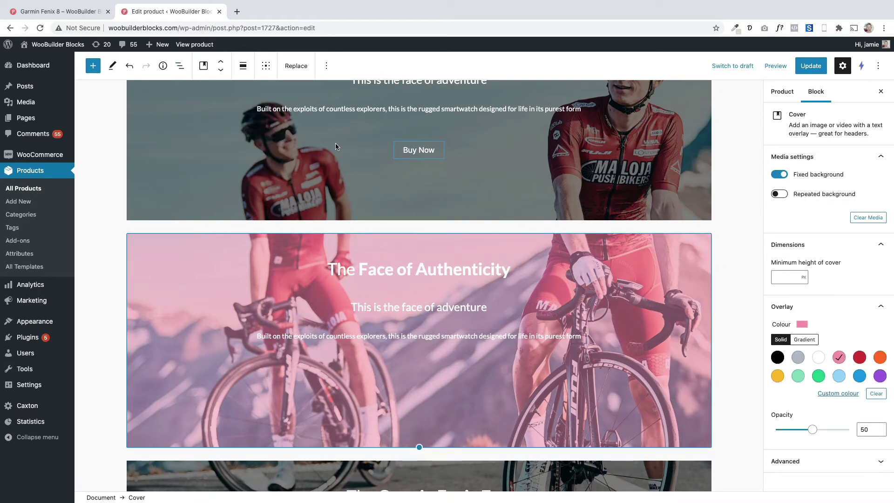
click(292, 70)
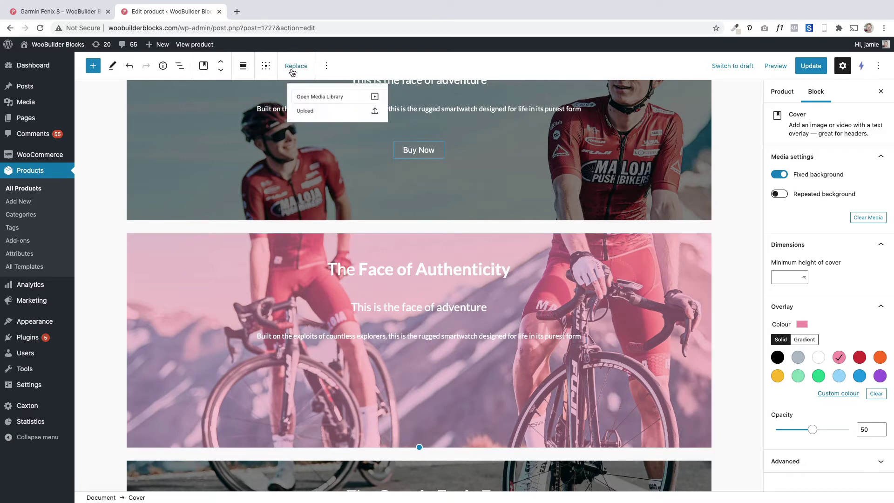
click(319, 102)
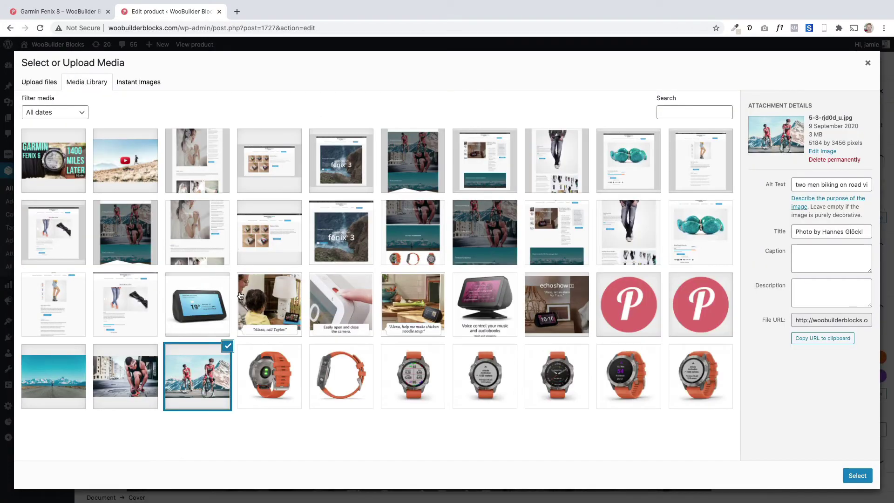
scroll(239, 296, down, 5)
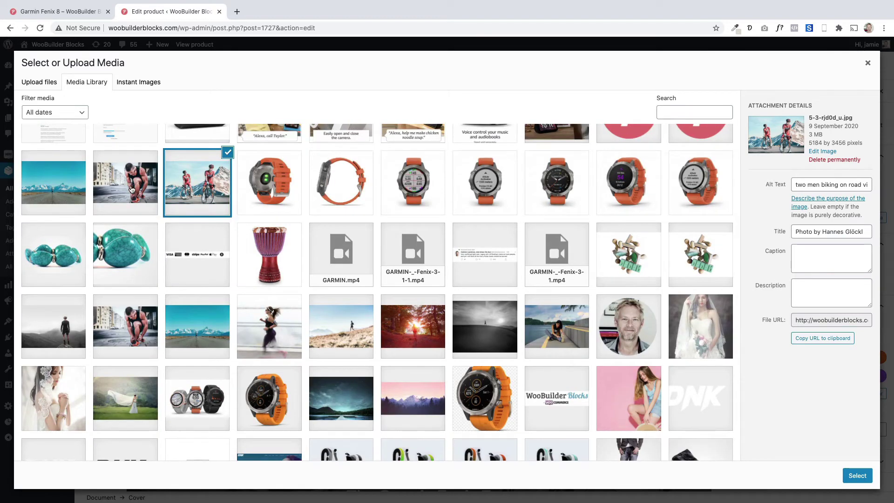
click(132, 190)
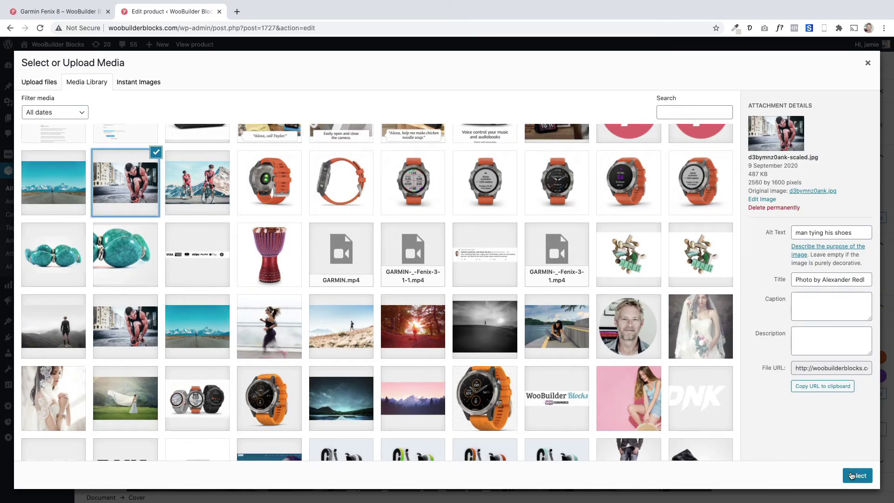
click(851, 475)
scroll(582, 368, down, 3)
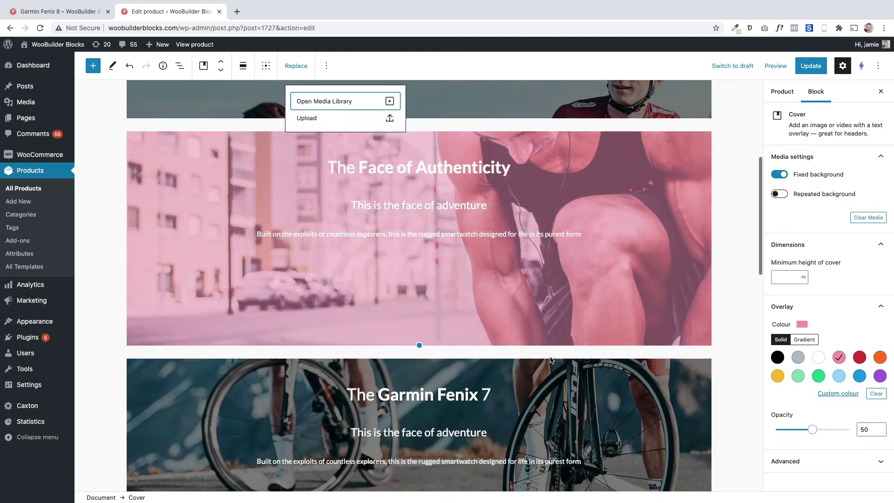
scroll(550, 361, up, 3)
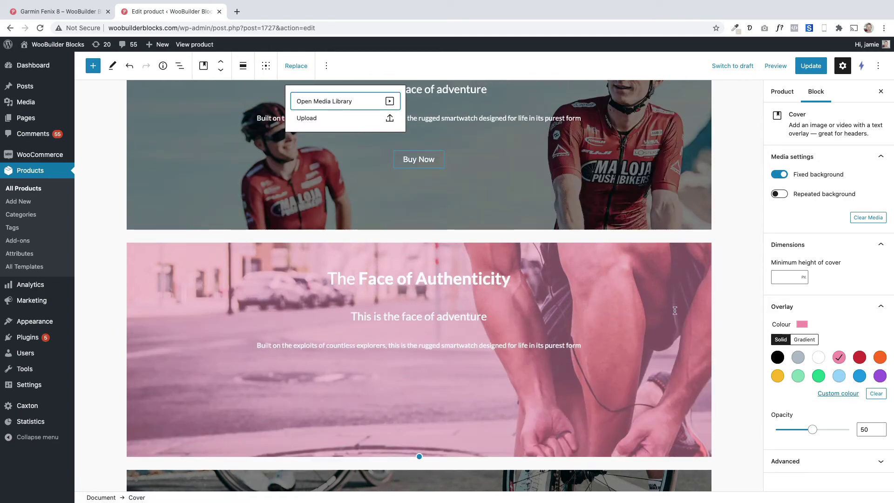
click(875, 394)
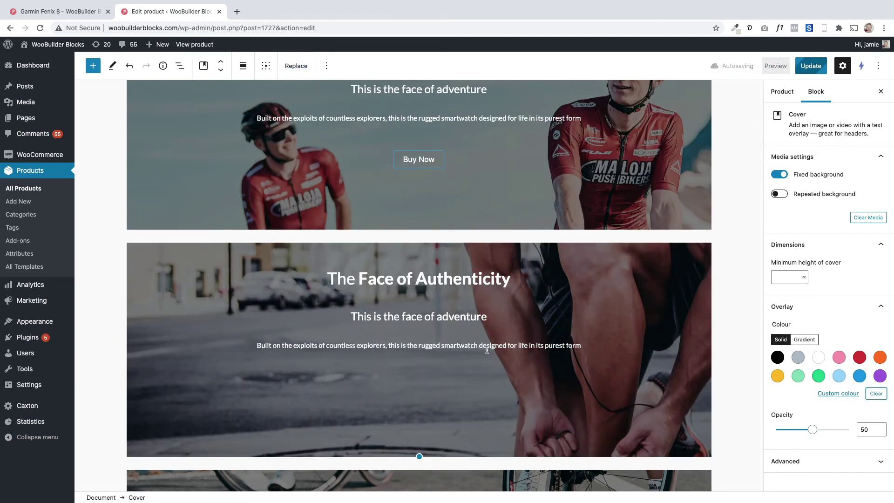
Replace the third cover's background with the media library photo of a person running on a mountain road, qvd3xht9txa.jpg.
scroll(483, 350, down, 3)
scroll(483, 350, up, 2)
scroll(483, 351, down, 5)
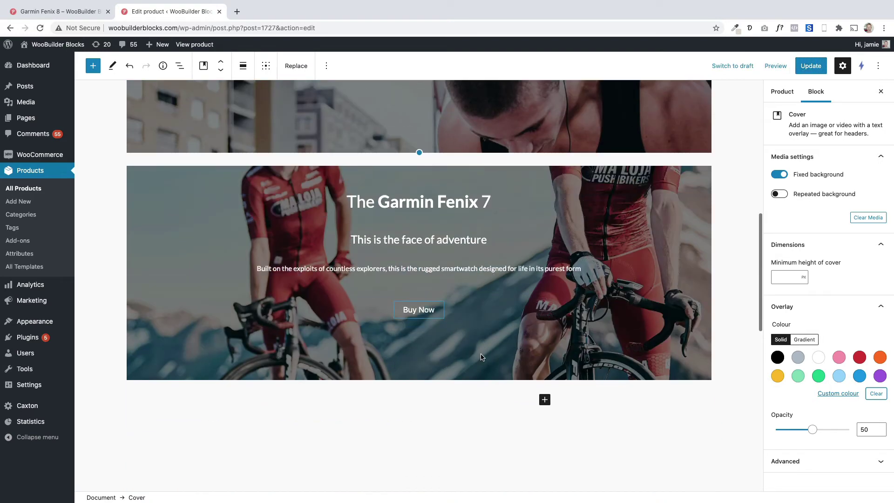
click(291, 201)
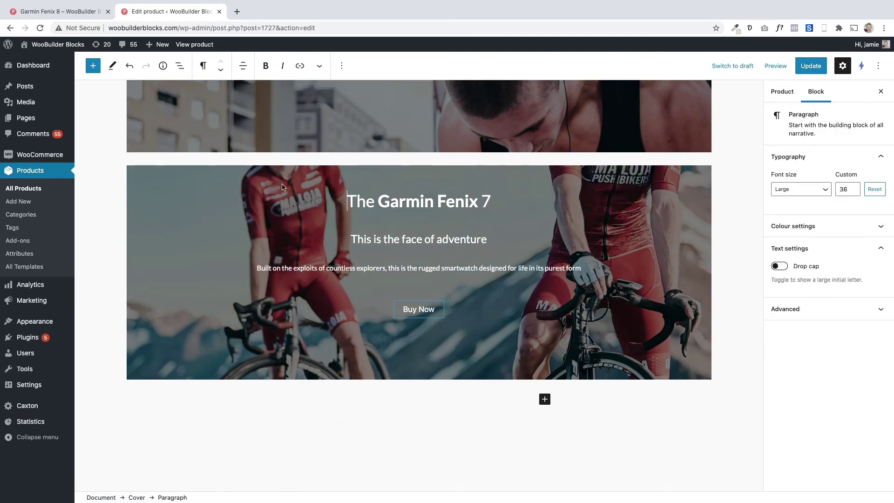
click(180, 65)
click(186, 113)
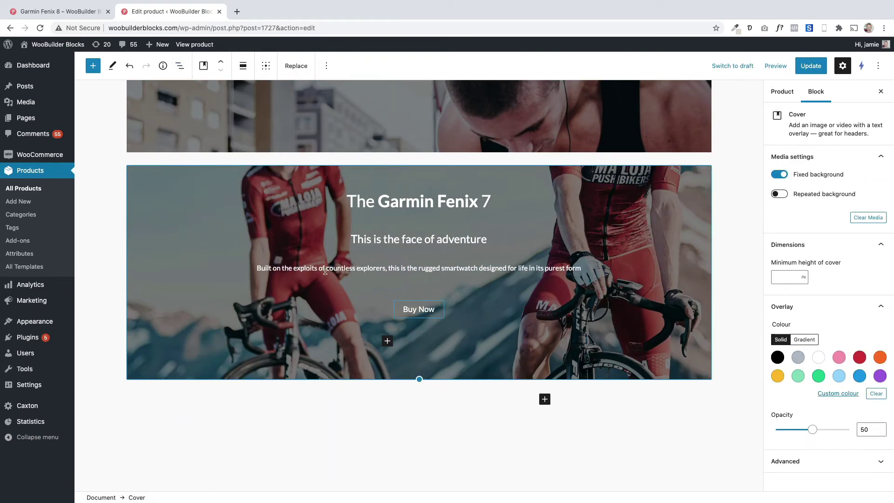
click(294, 65)
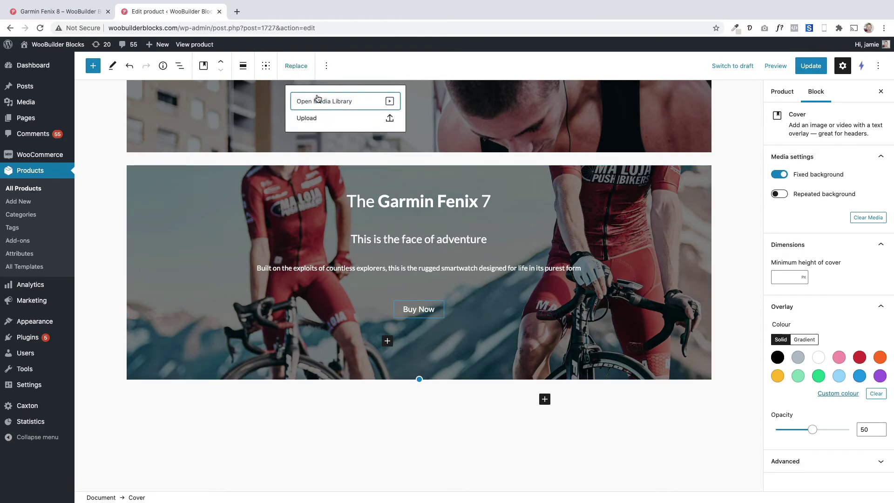
click(319, 99)
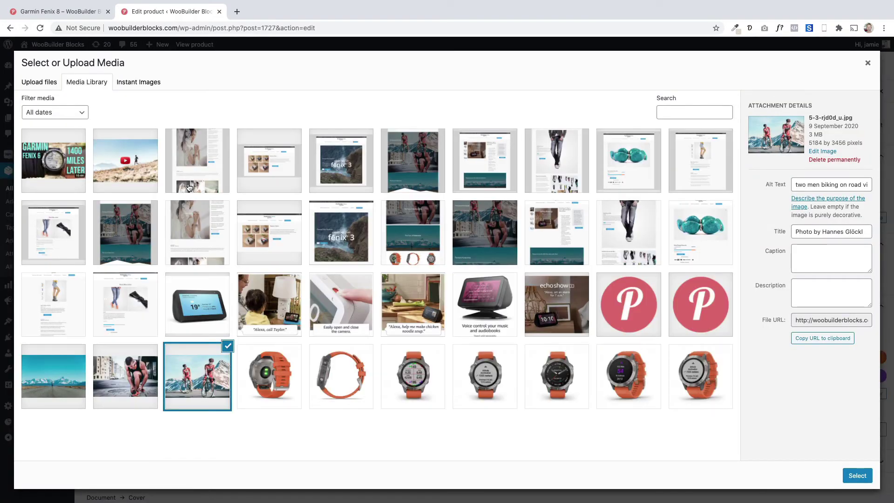
scroll(234, 289, down, 2)
scroll(234, 289, up, 2)
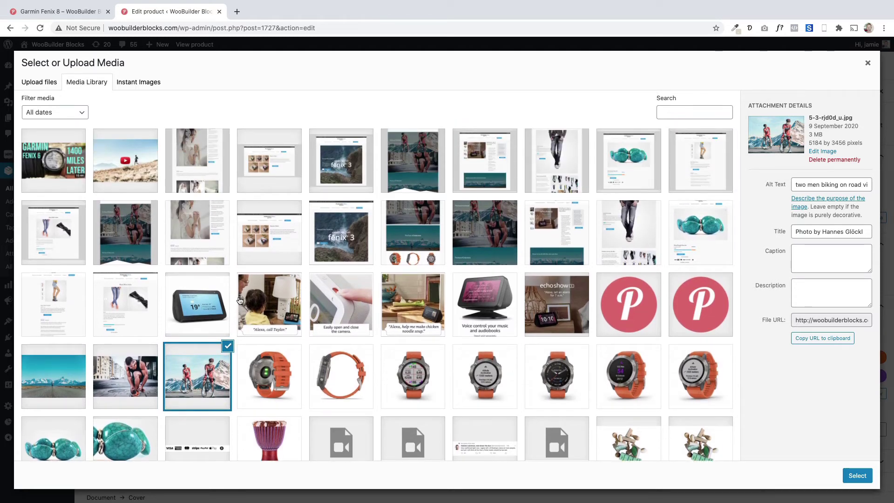
scroll(240, 300, down, 2)
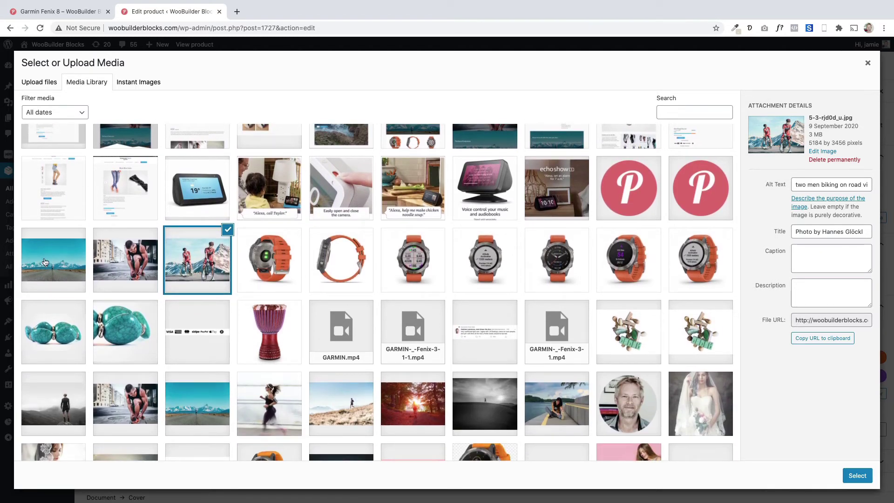
click(45, 262)
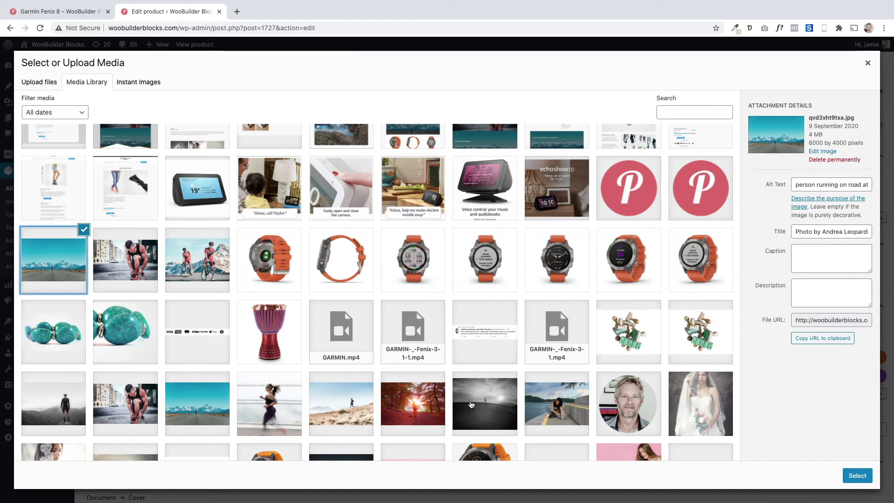
click(856, 476)
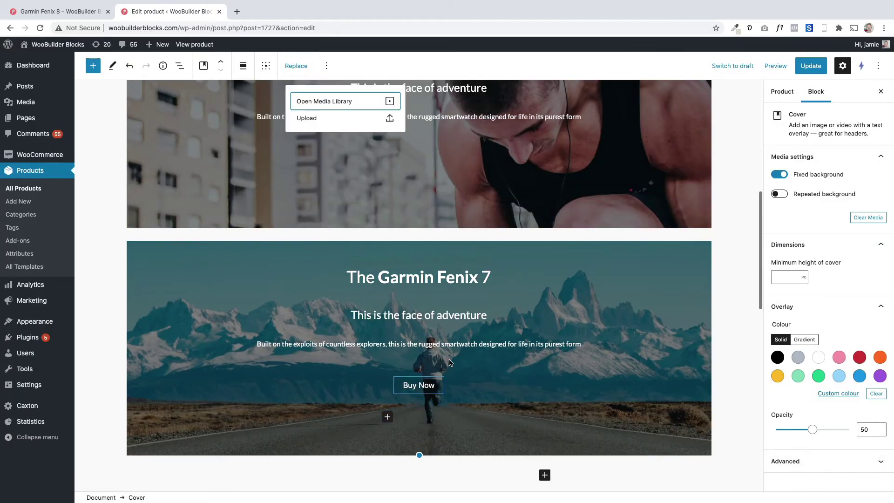
Change the third cover's heading to "The face of endurance", following the heading on the Garmin Fenix 8 page.
click(78, 12)
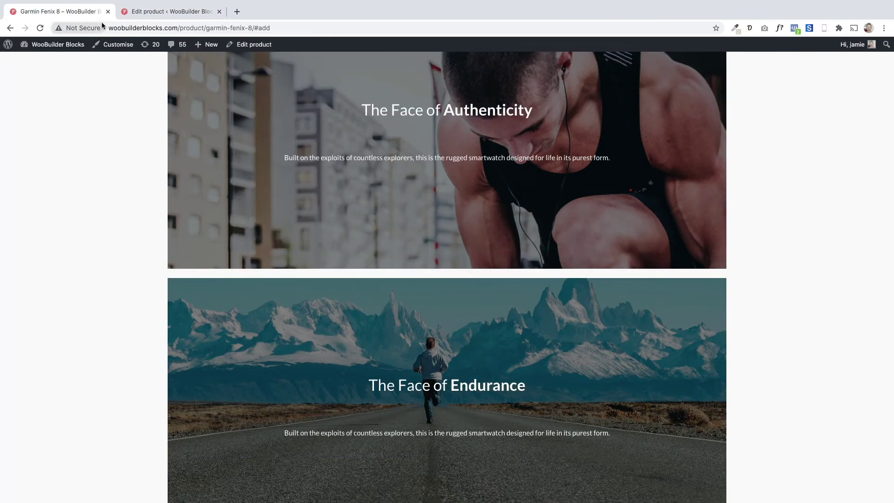
click(132, 12)
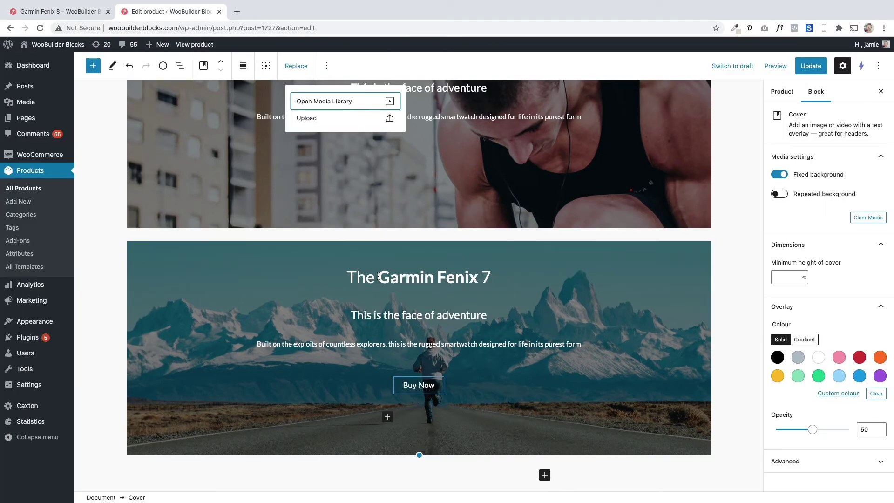
drag(378, 277, 550, 278)
text(fac)
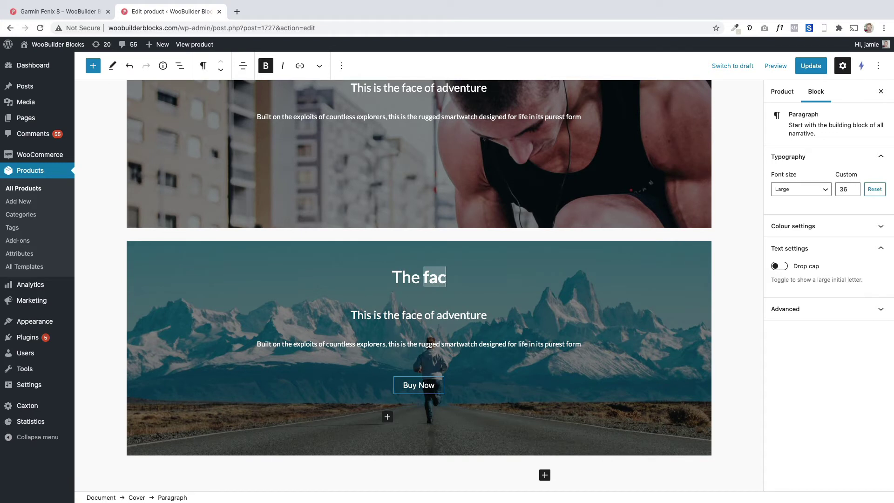
text(e of enduran)
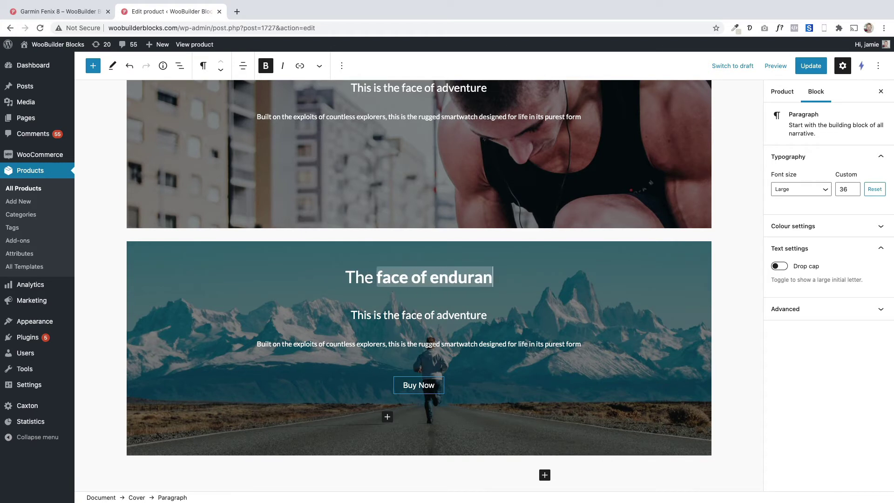
text(ce)
Remove the Buttons block containing "Buy Now" from the third cover.
click(451, 383)
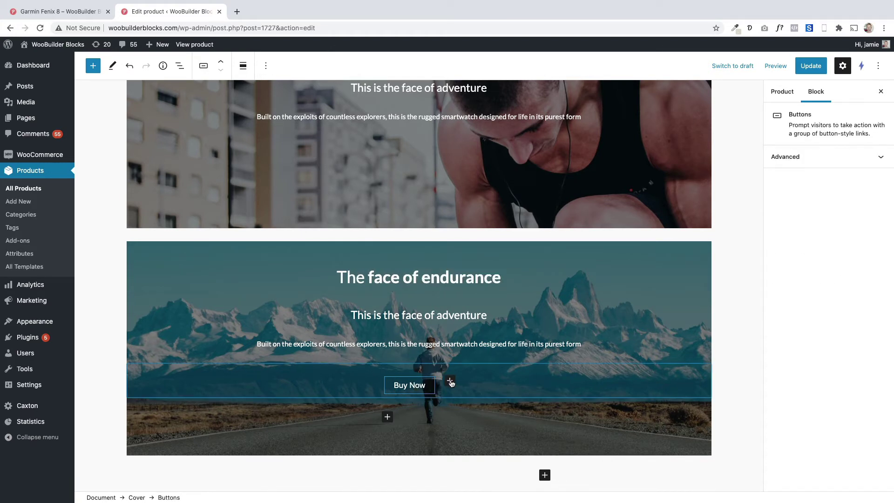
click(266, 65)
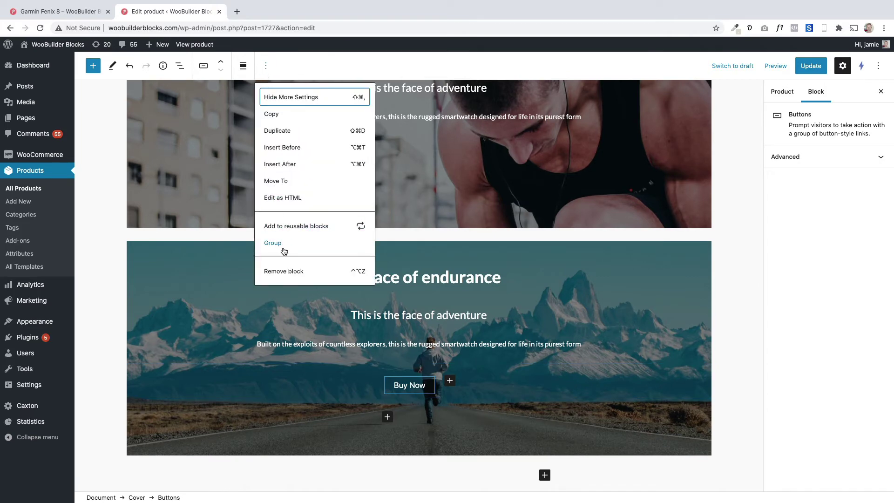
click(286, 270)
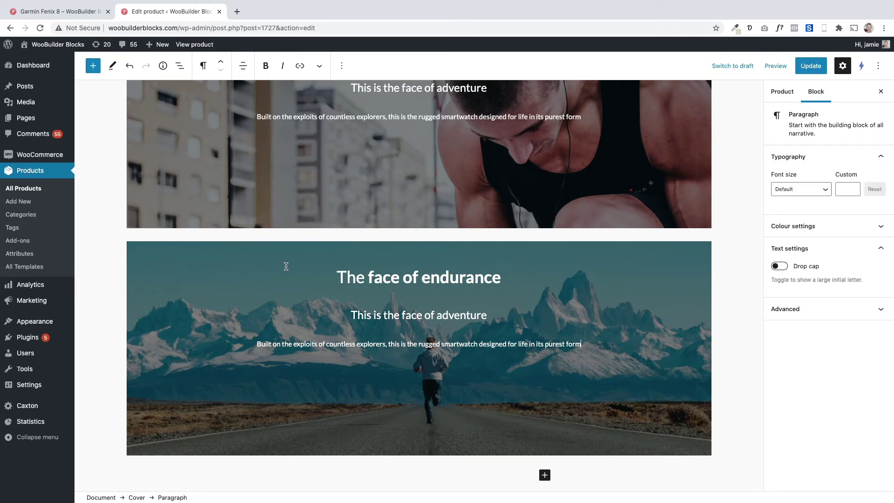
Compare the third cover with the Garmin Fenix 8 page and resize its minimum height to 439 px.
scroll(298, 279, up, 5)
scroll(304, 289, up, 3)
scroll(305, 291, down, 9)
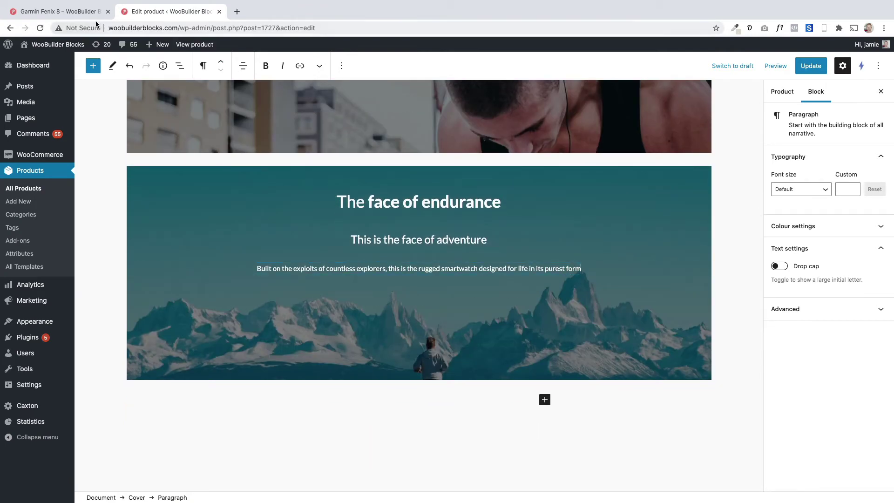
click(75, 12)
scroll(155, 250, down, 3)
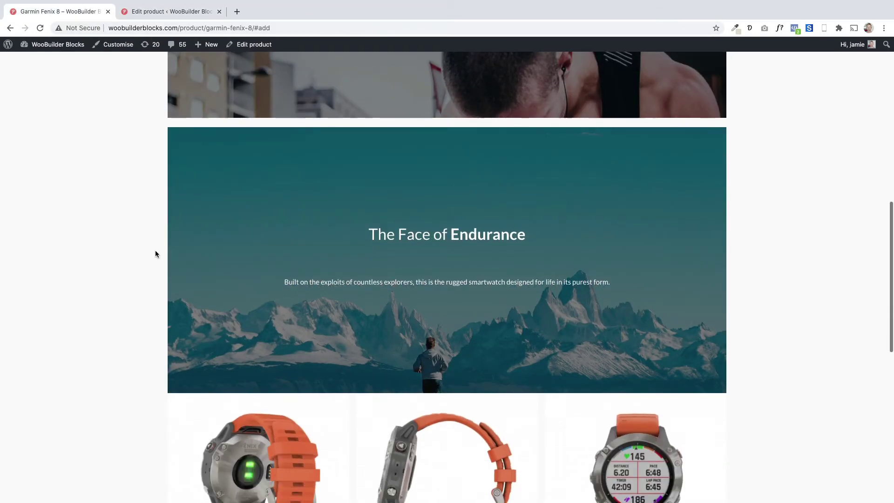
scroll(157, 249, down, 2)
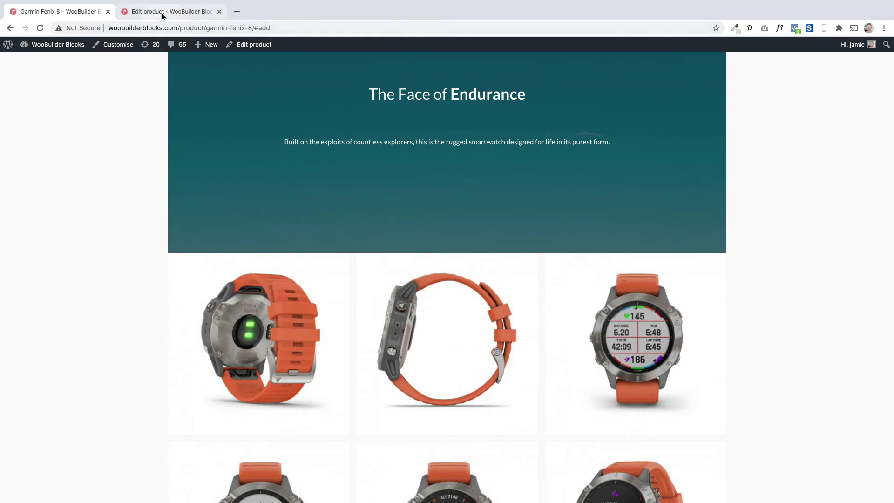
click(163, 14)
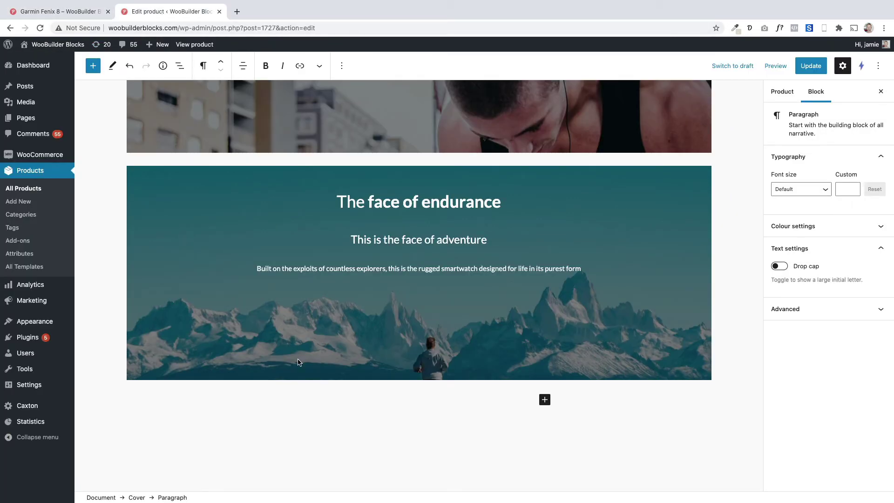
click(419, 375)
mouse_move(419, 378)
mouse_down()
mouse_move(419, 455)
mouse_move(428, 337)
mouse_move(421, 432)
mouse_move(419, 354)
mouse_move(419, 439)
mouse_move(452, 358)
mouse_move(421, 383)
mouse_up()
Check what follows the covers on the Garmin Fenix 8 page and insert a Gallery block below the third cover.
click(85, 17)
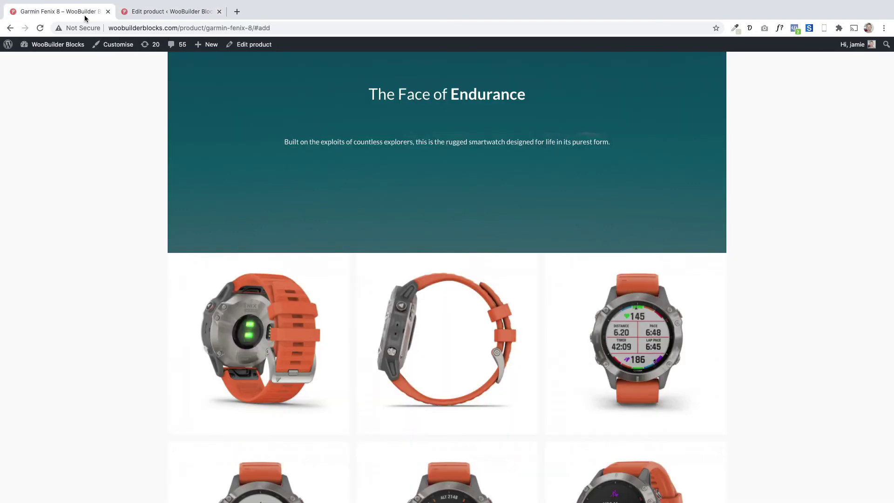
scroll(238, 301, down, 5)
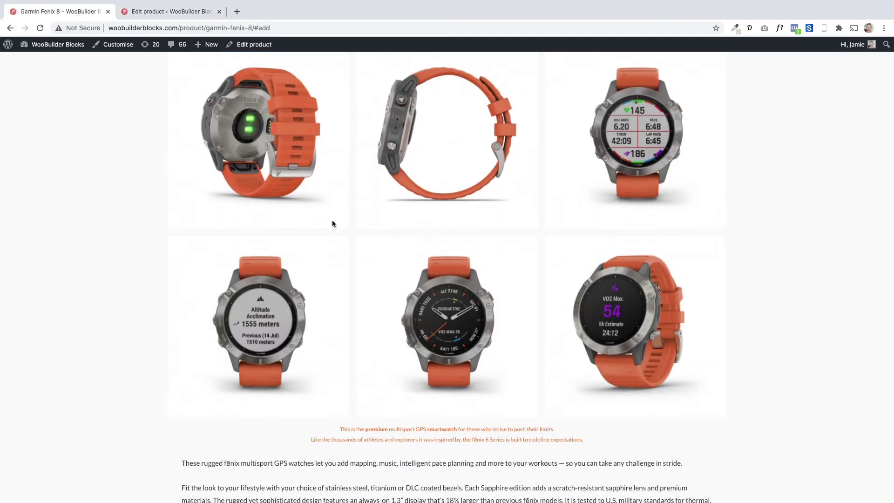
click(120, 13)
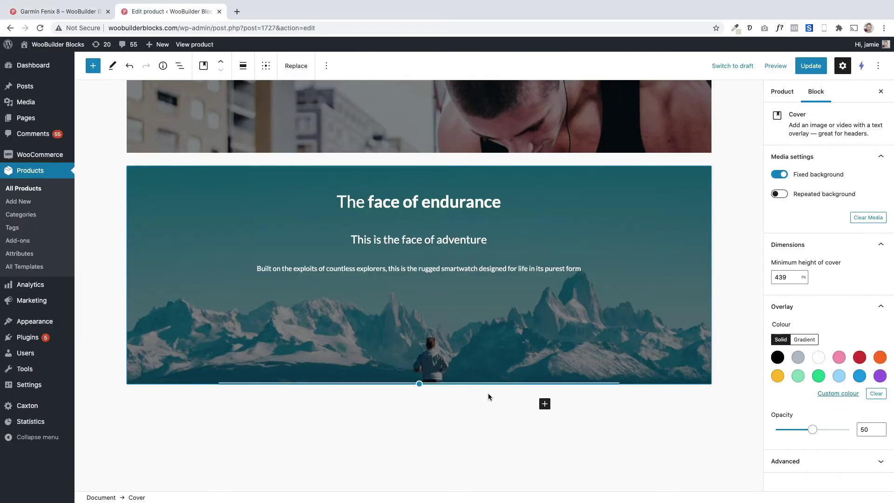
click(544, 404)
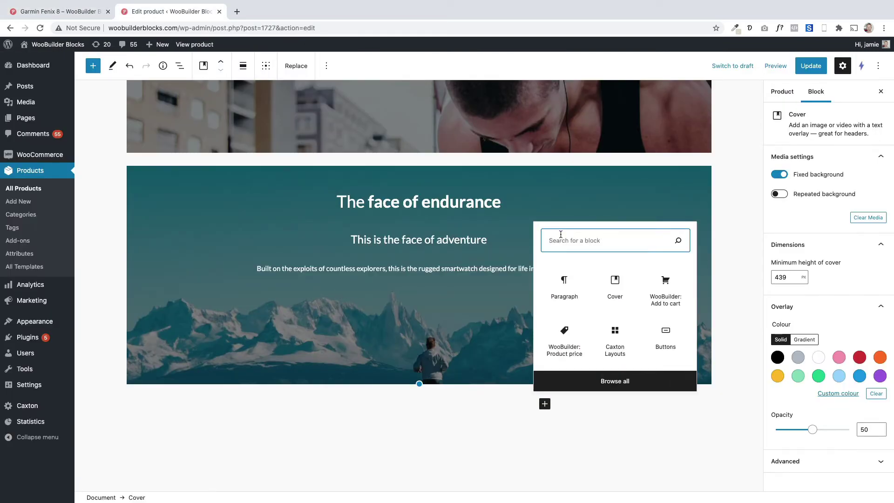
text(gallery)
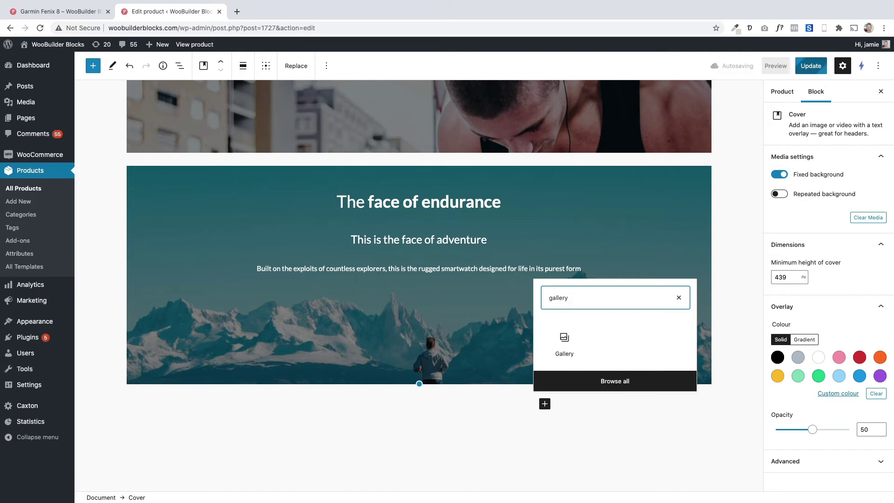
click(563, 337)
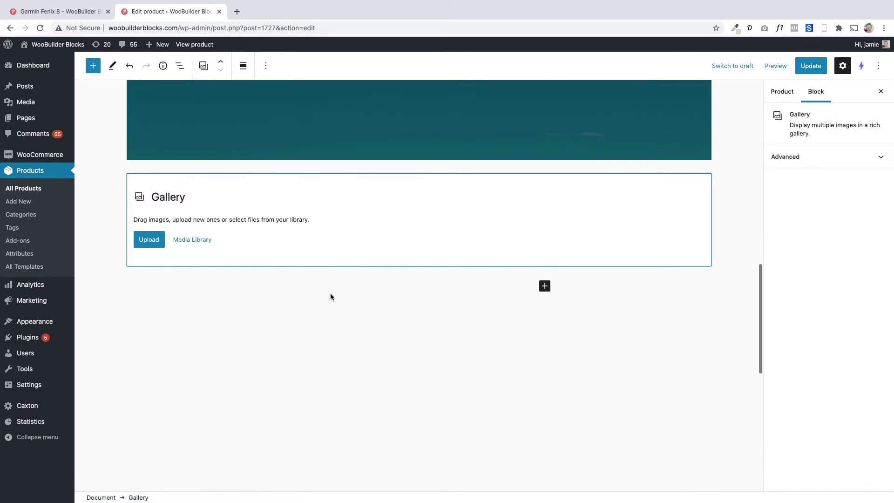
Fill the gallery with the seven orange-strap watch photos from the media library.
click(190, 240)
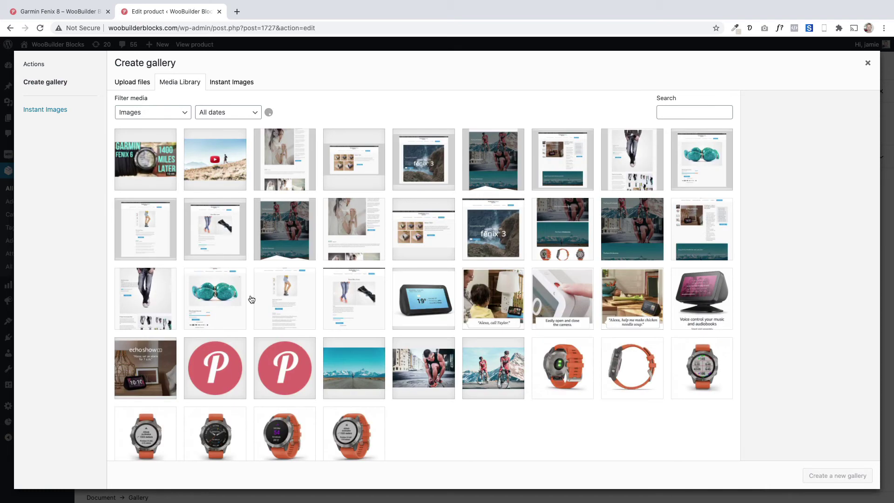
click(543, 374)
shift+click(359, 426)
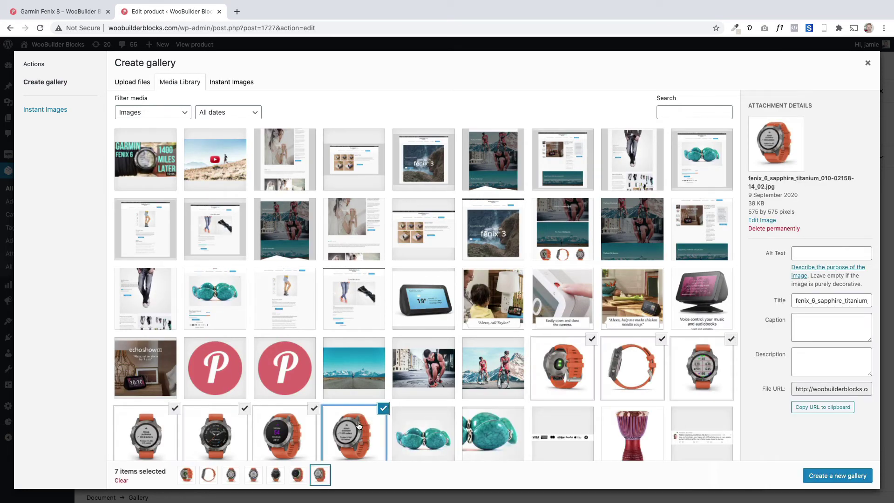
scroll(570, 368, down, 3)
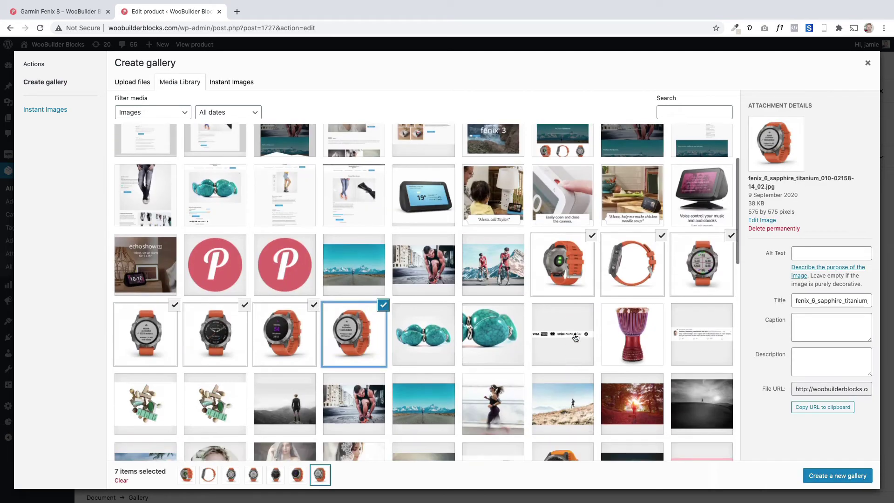
click(832, 475)
click(836, 475)
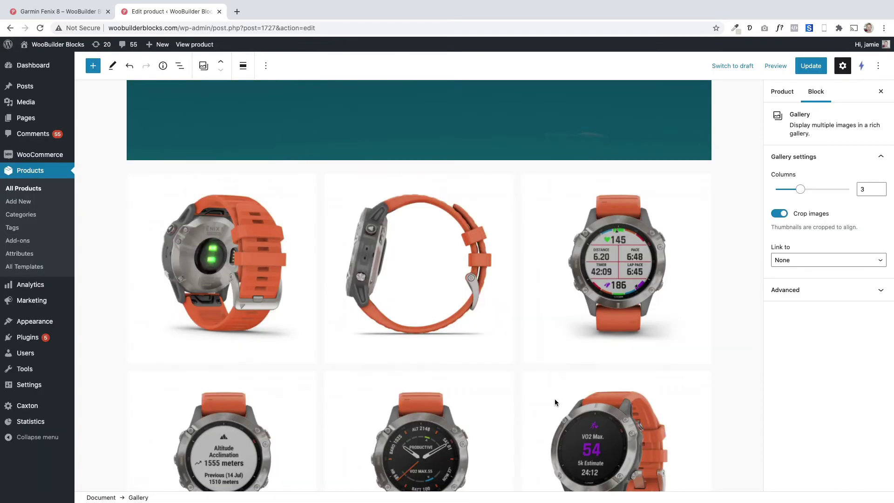
Remove the oversized seventh watch photo from the gallery, keeping two rows of three images.
scroll(554, 398, down, 3)
scroll(554, 402, down, 3)
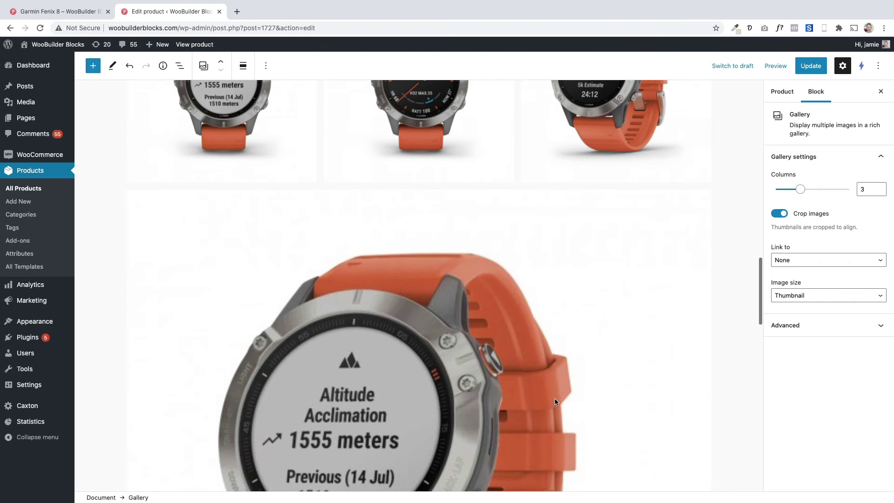
click(568, 247)
click(700, 201)
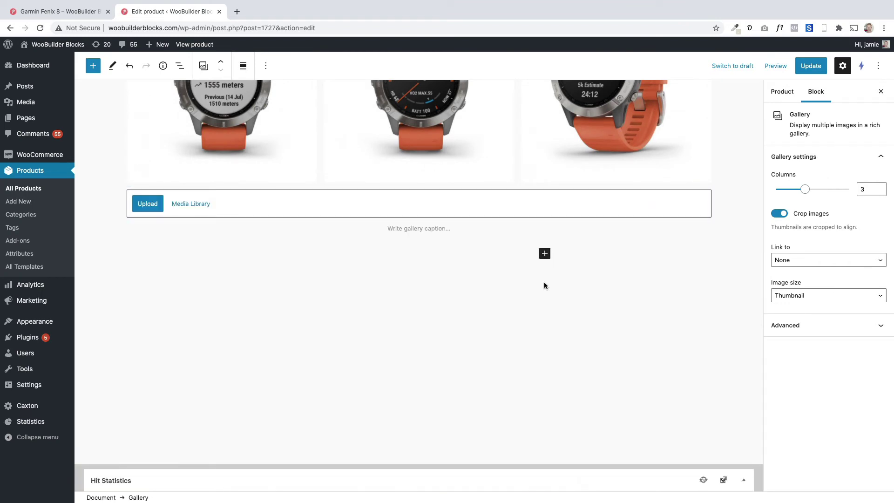
scroll(541, 283, up, 5)
scroll(541, 283, down, 5)
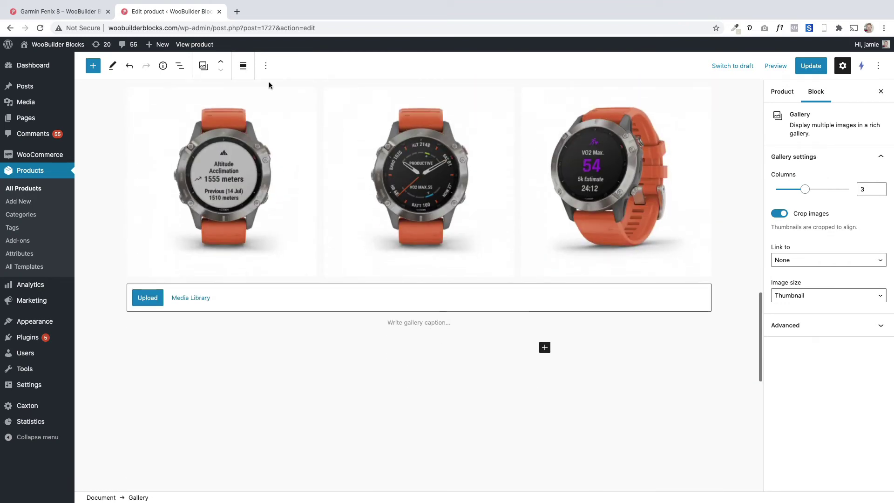
Copy the two-line "This is the premium multisport GPS smartwatch" text from the Garmin Fenix 8 page into a new paragraph below the gallery.
click(37, 12)
scroll(214, 281, down, 3)
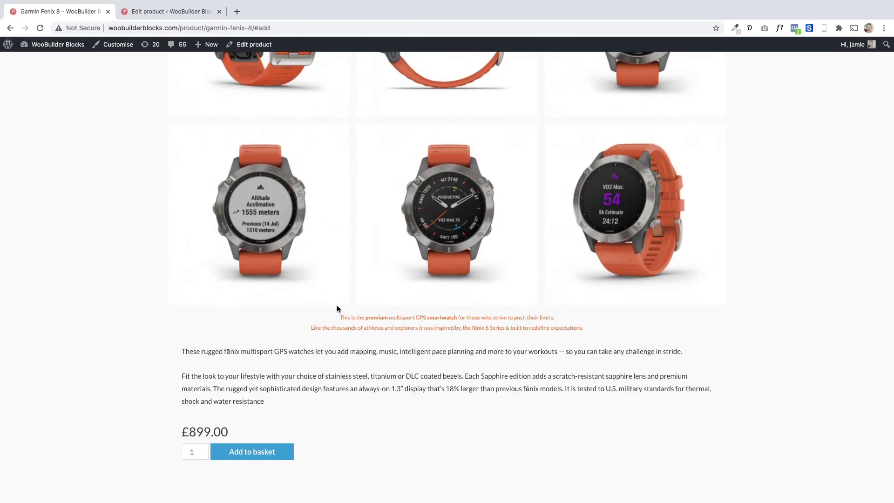
drag(339, 316, 593, 330)
key(ctrl+c)
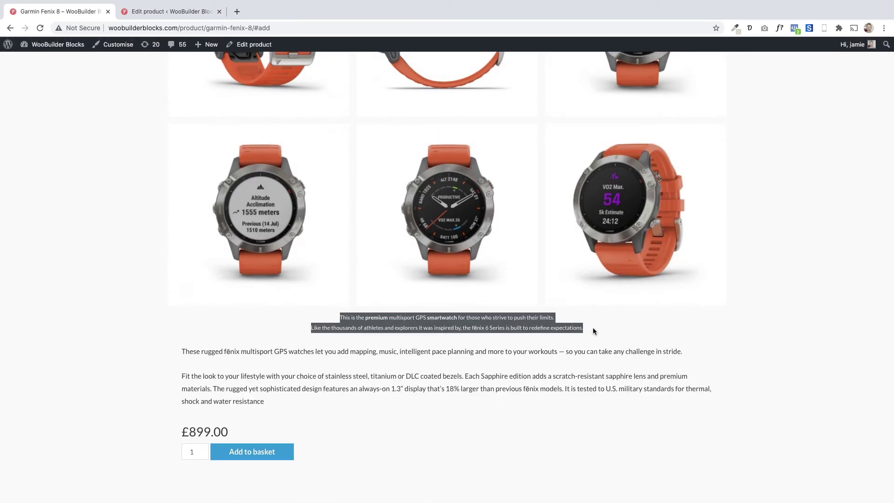
click(147, 12)
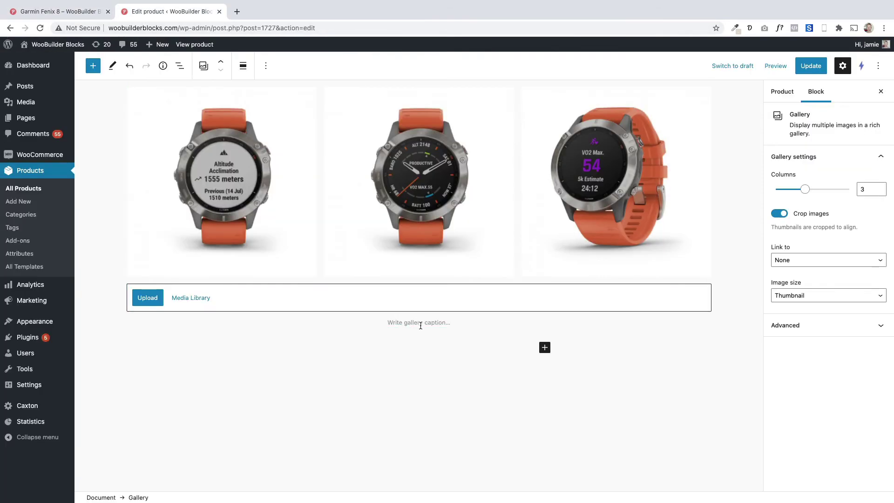
click(482, 347)
key(ctrl+v)
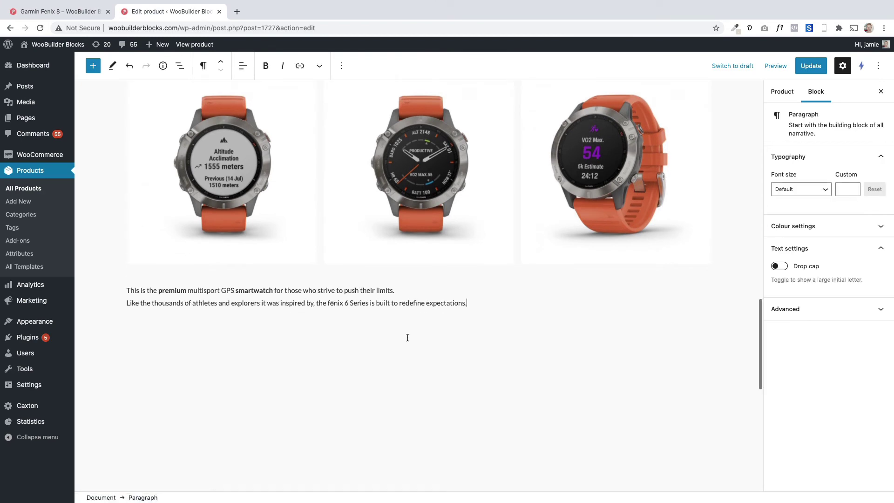
Centre-align the paragraph below the gallery and set its text colour to Luminous vivid orange.
click(242, 67)
click(263, 112)
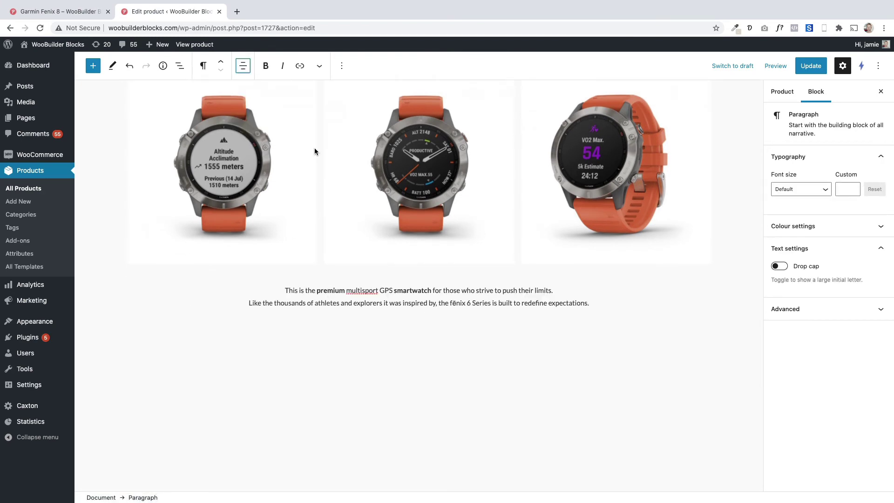
click(875, 228)
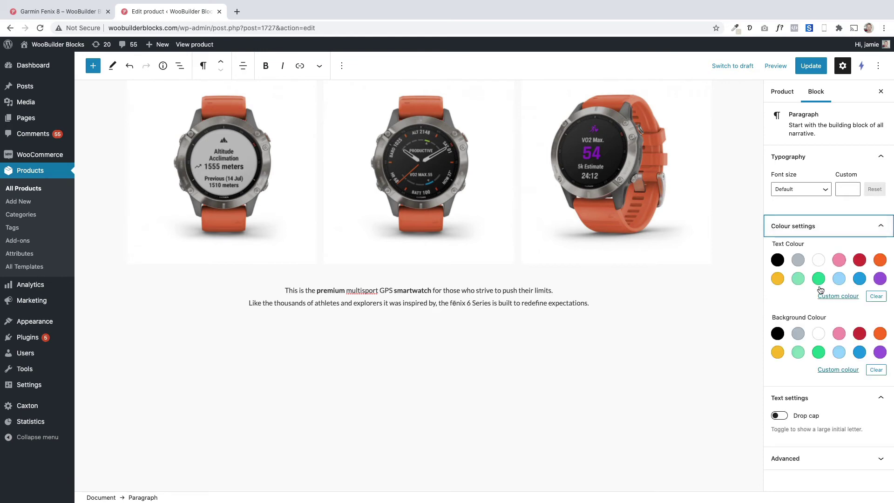
click(879, 260)
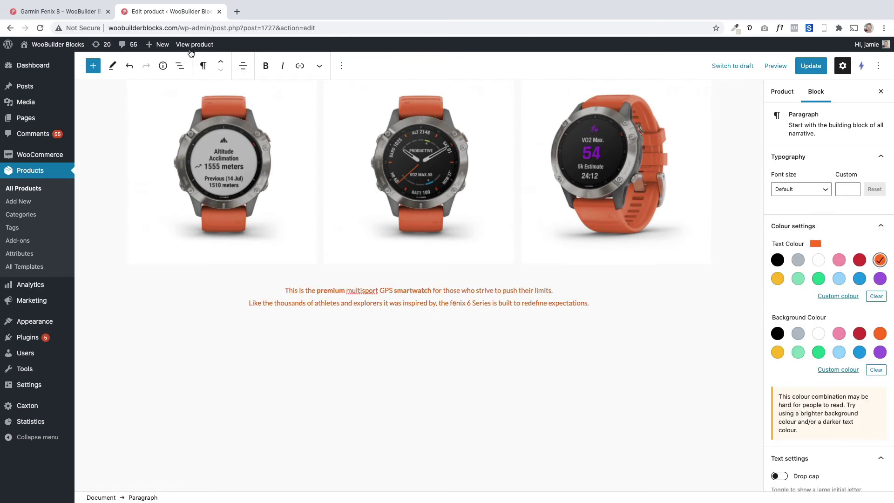
Copy the two "These rugged fēnix" and "Fit the look to your lifestyle" description paragraphs from the Garmin Fenix 8 page to below the orange text.
click(74, 13)
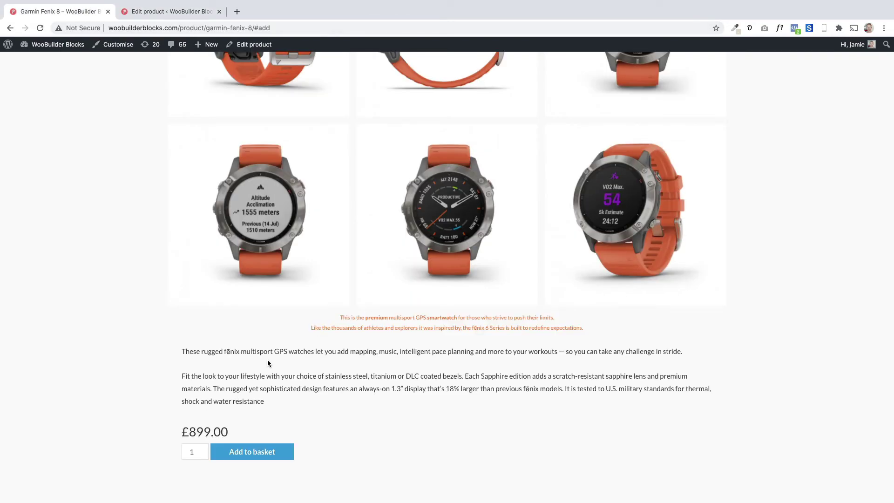
drag(279, 408, 172, 338)
key(super+c)
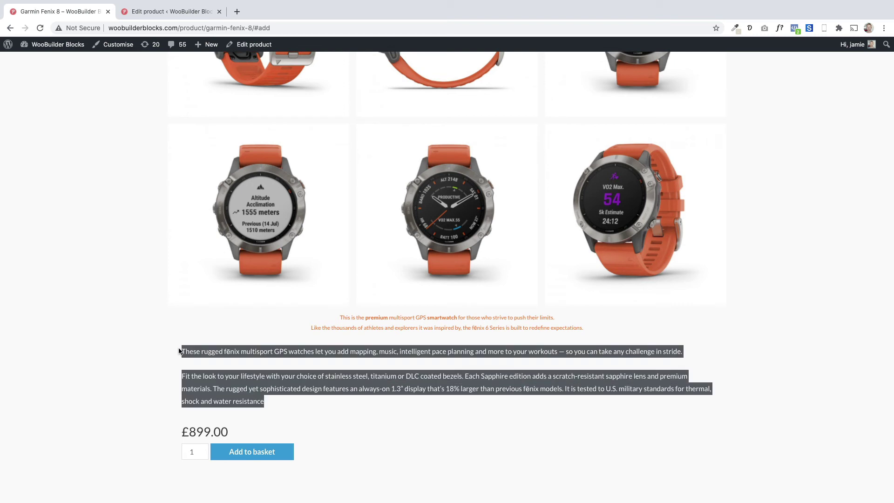
click(168, 12)
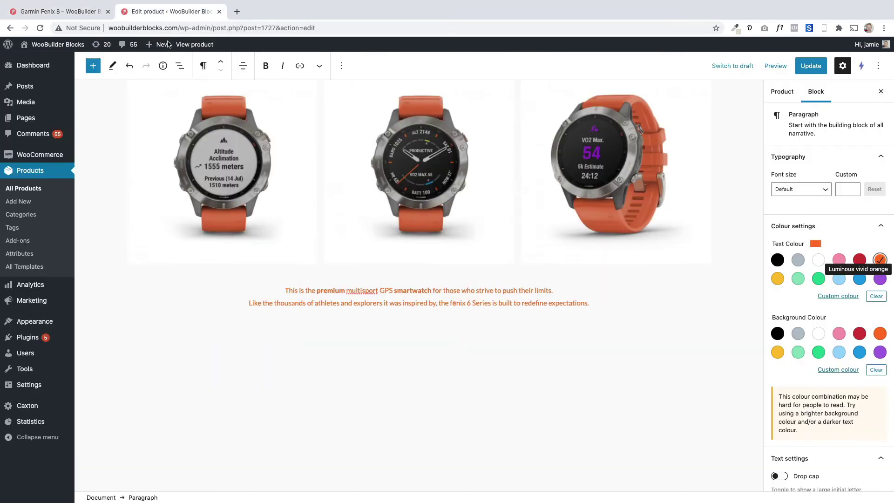
click(600, 303)
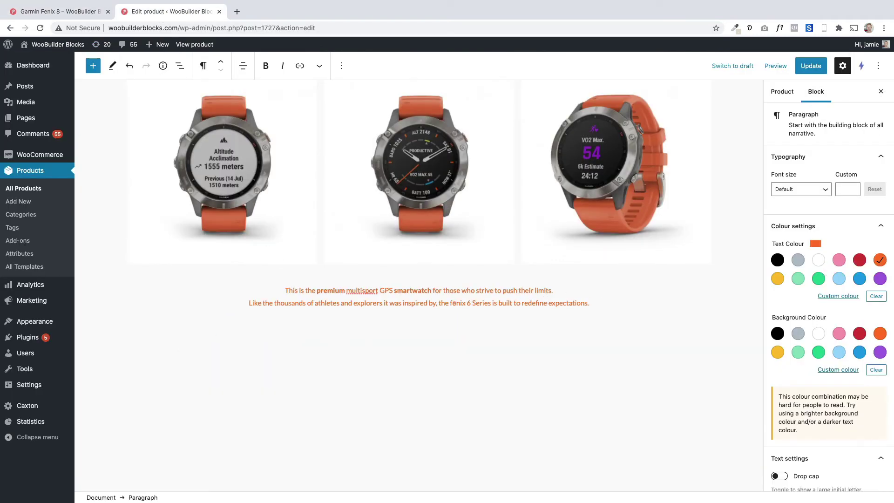
key(Return)
key(super+v)
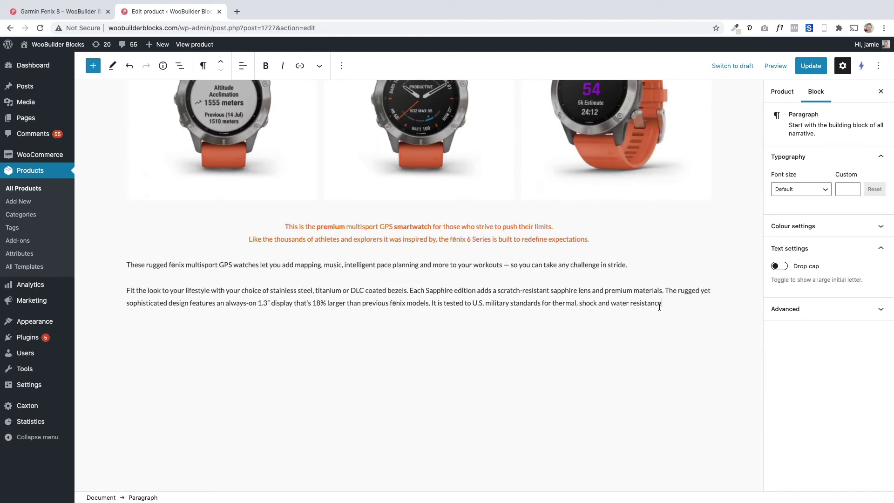
key(Return)
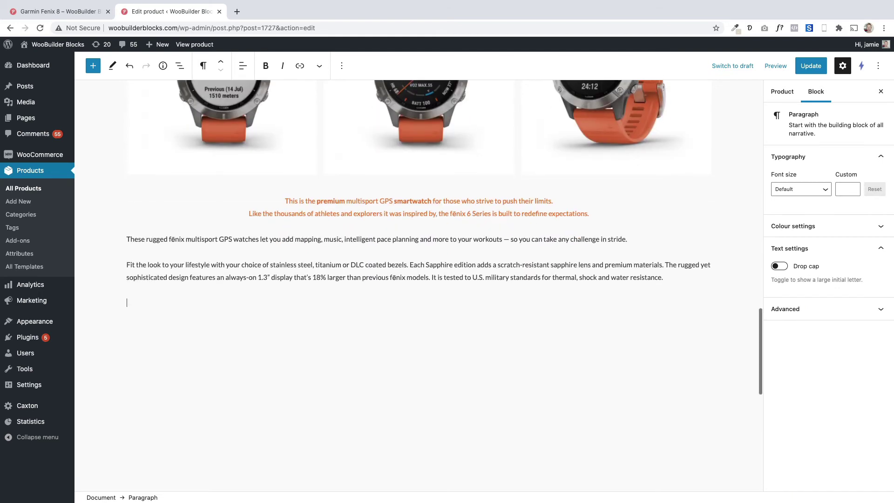
Compare the end of the Garmin Fenix 8 page, including its price and basket button, with the product being edited.
click(71, 12)
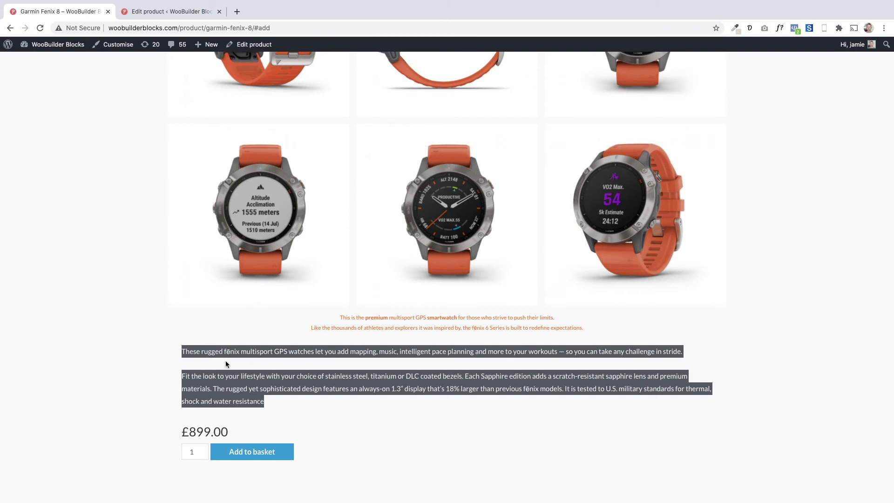
click(238, 385)
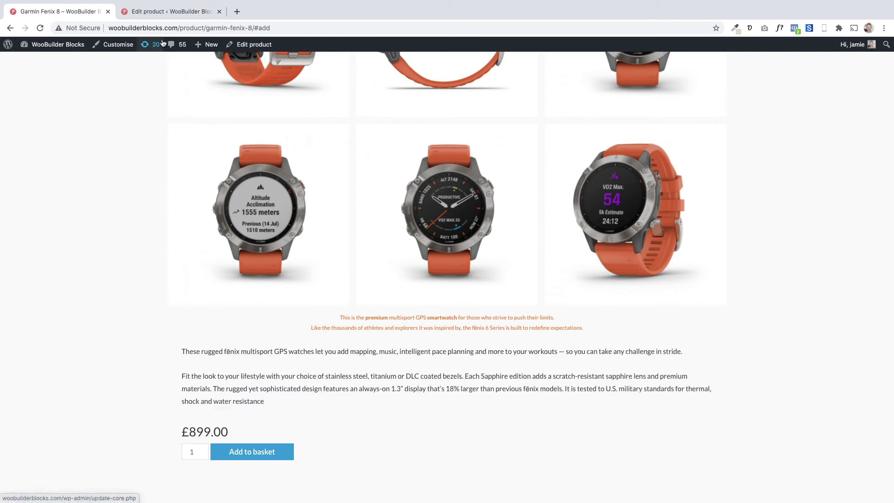
click(166, 12)
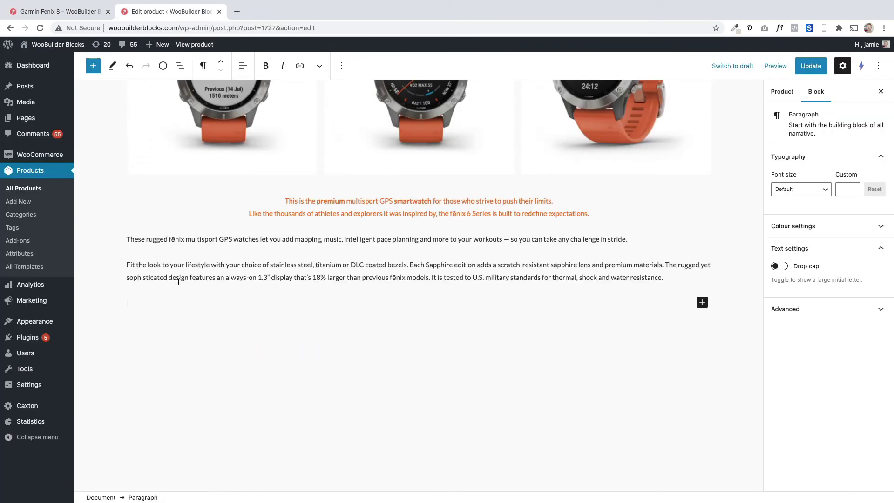
scroll(180, 286, up, 3)
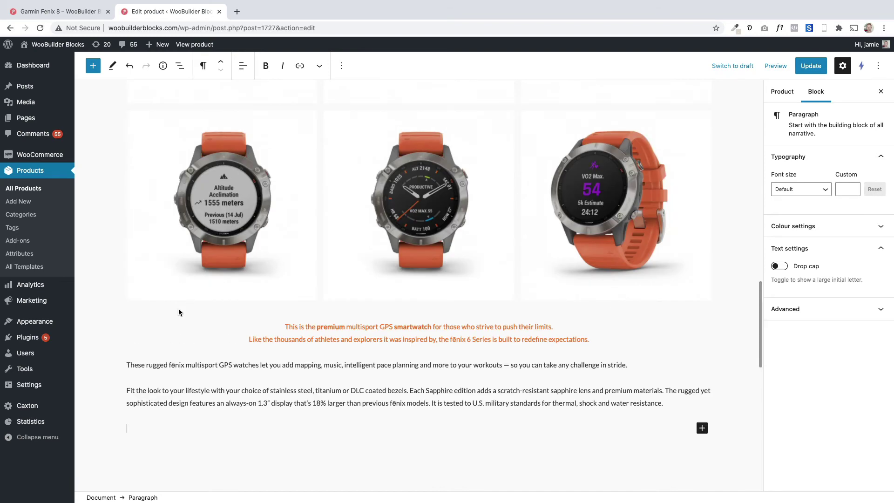
scroll(180, 309, down, 3)
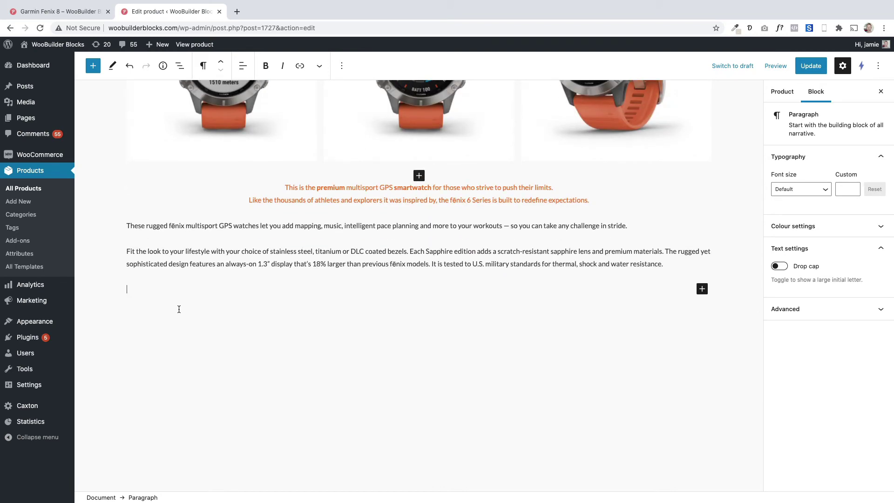
click(38, 12)
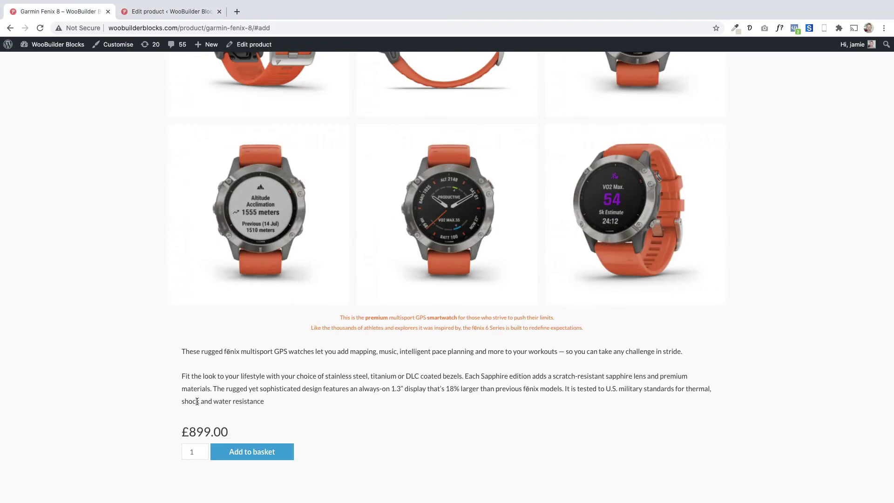
drag(232, 433, 174, 434)
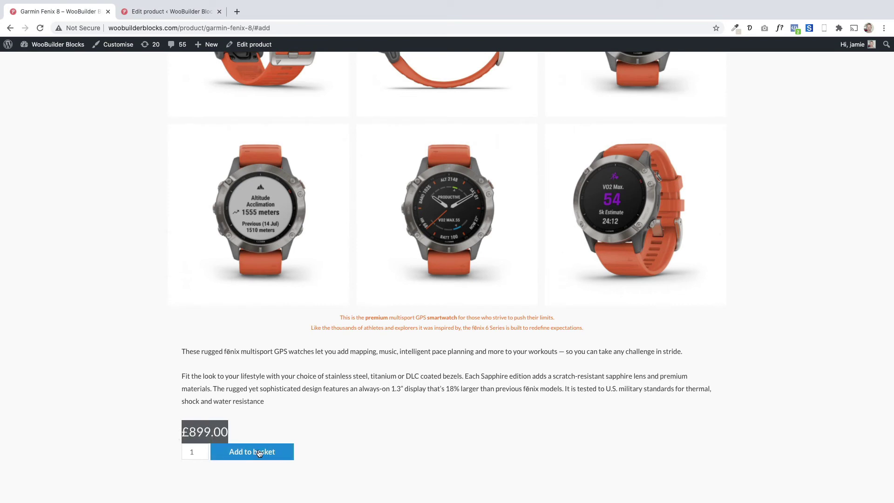
click(163, 11)
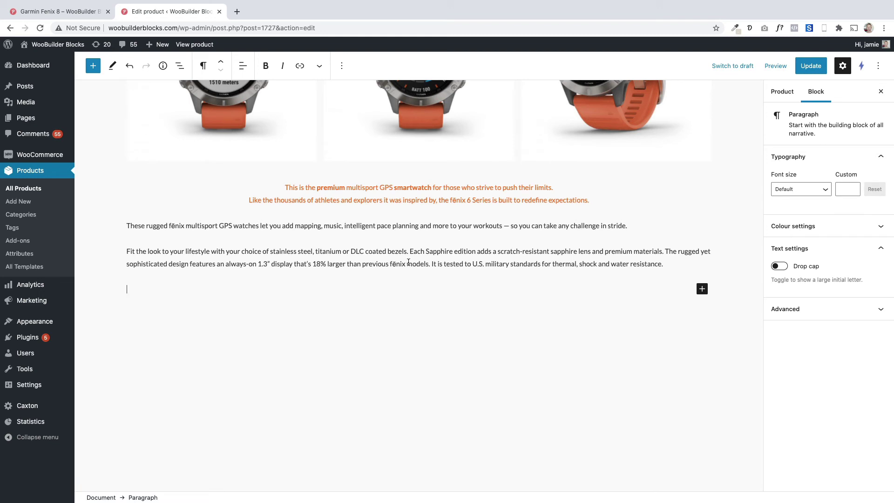
scroll(384, 295, down, 2)
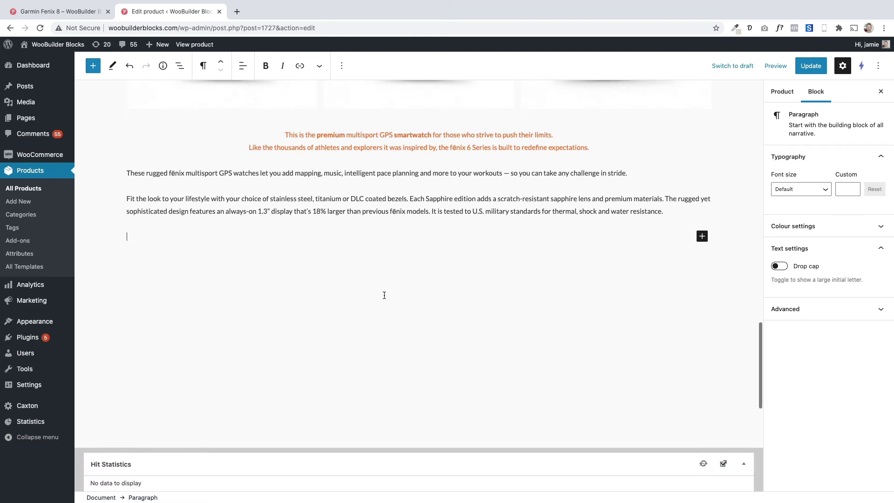
click(81, 15)
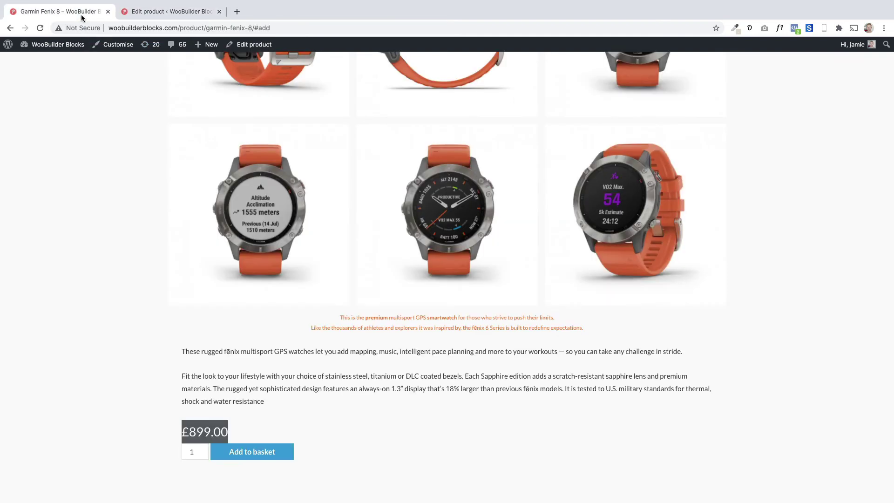
click(143, 12)
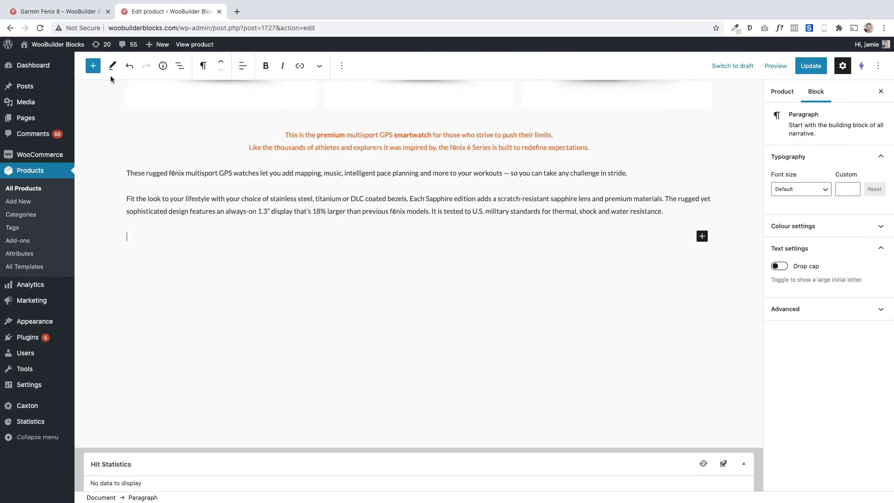
Insert the WooBuilder: Product price block below the description paragraphs.
click(93, 65)
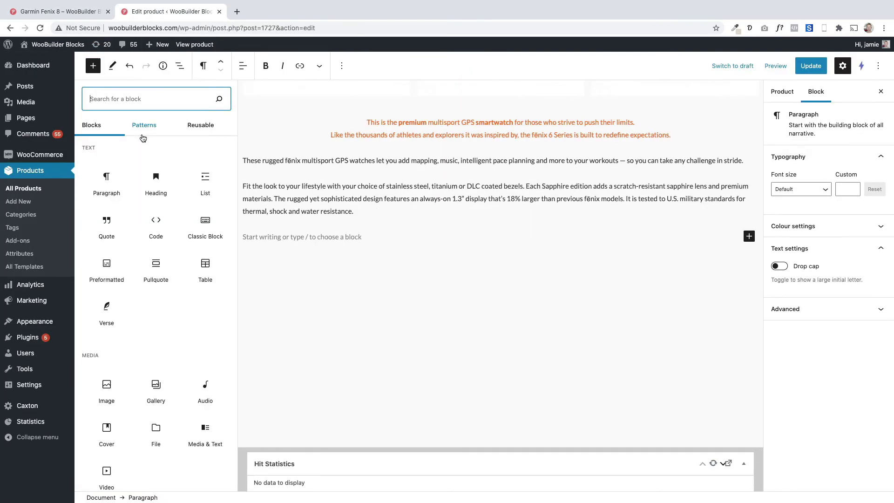
scroll(172, 347, down, 10)
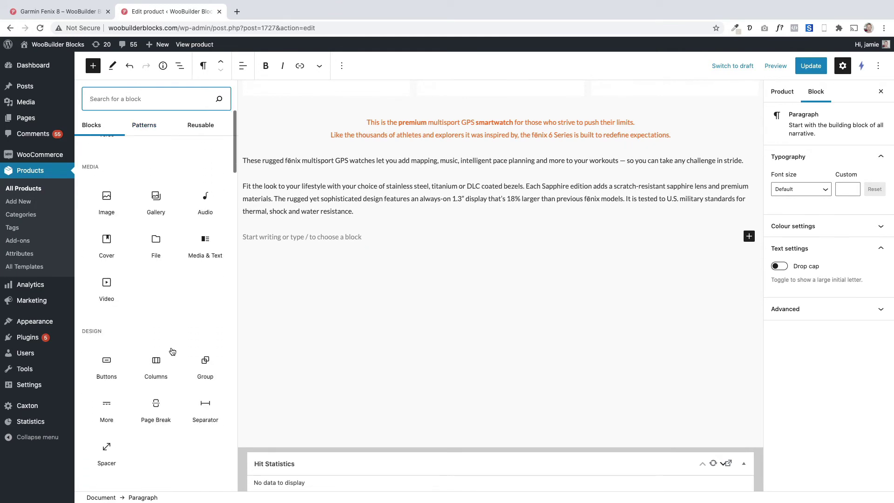
scroll(172, 351, down, 15)
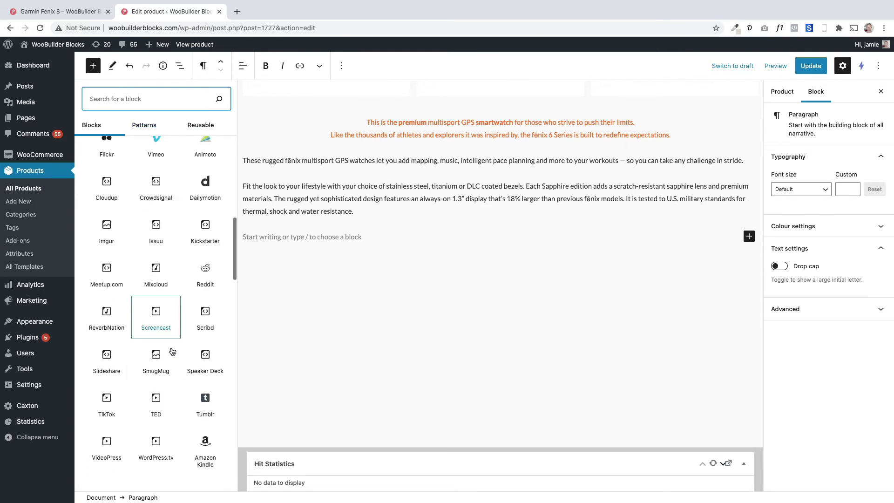
scroll(172, 351, down, 10)
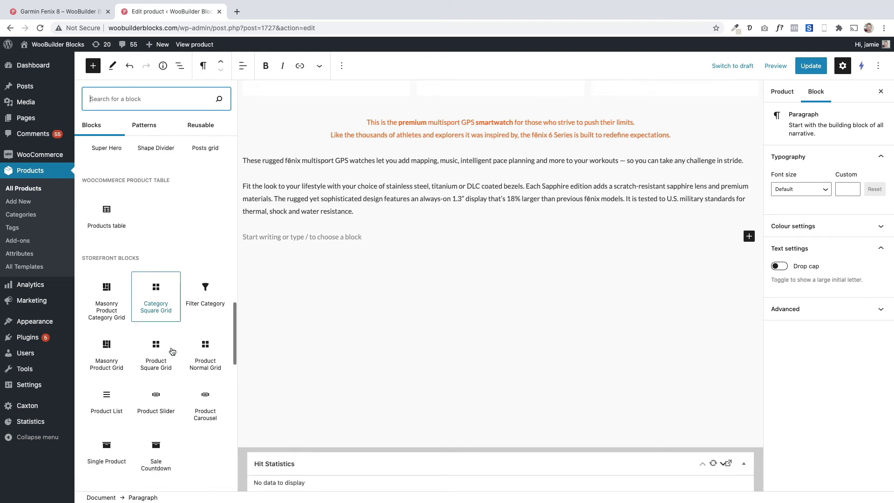
scroll(172, 351, down, 10)
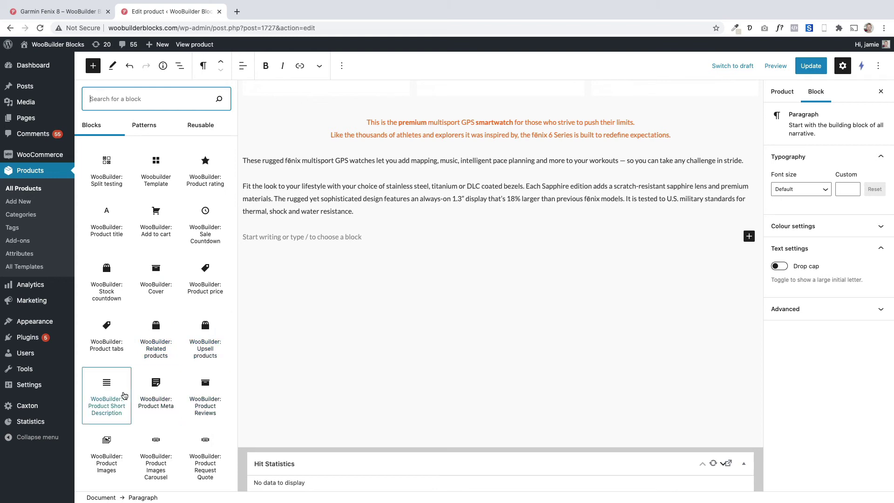
scroll(157, 394, down, 3)
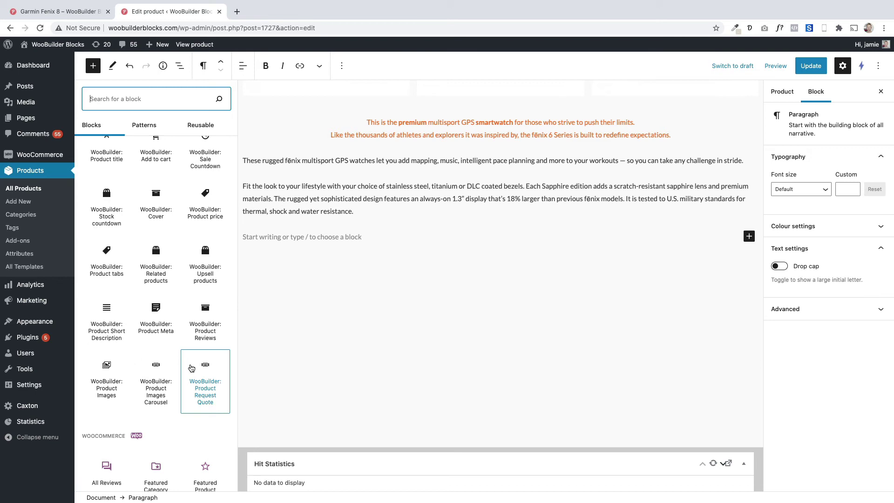
scroll(166, 319, up, 3)
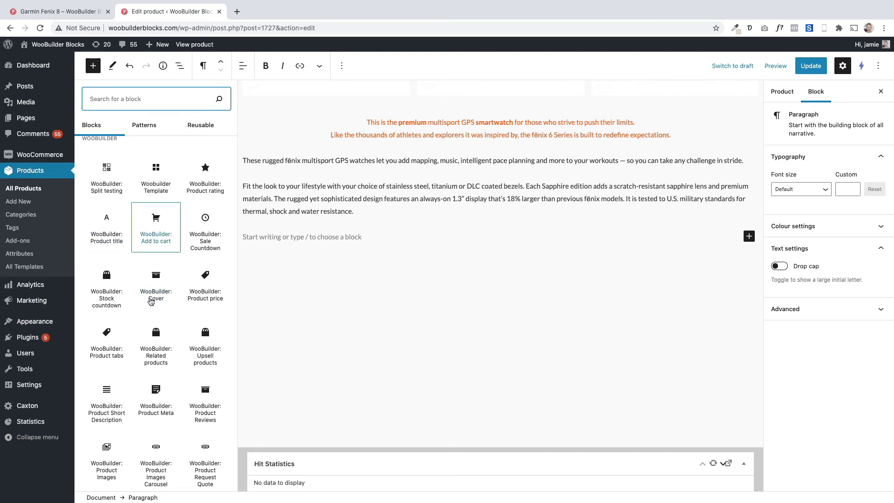
scroll(154, 308, down, 3)
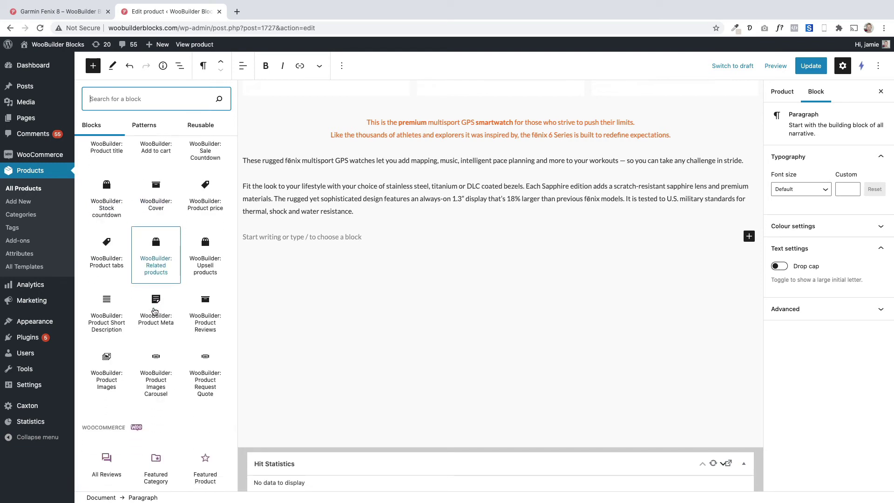
scroll(205, 284, up, 2)
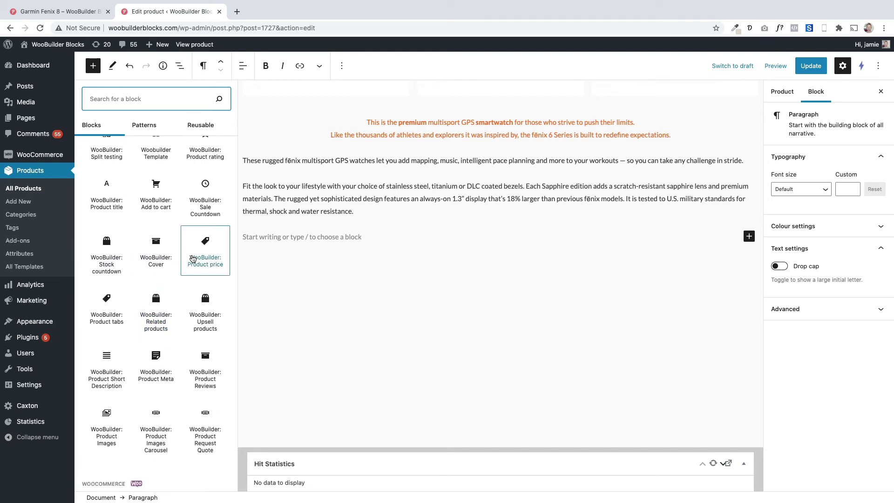
click(205, 259)
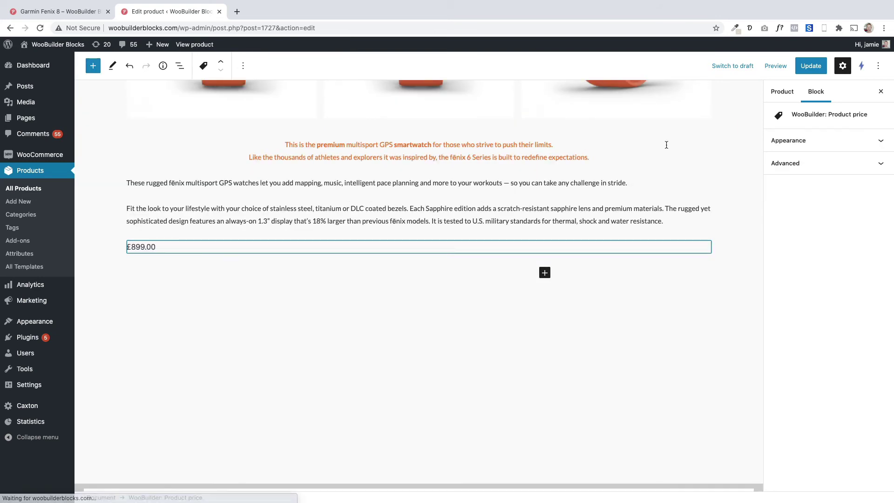
Set the product price block's font size to 37 and compare it with the price on the Garmin Fenix 8 page.
click(774, 140)
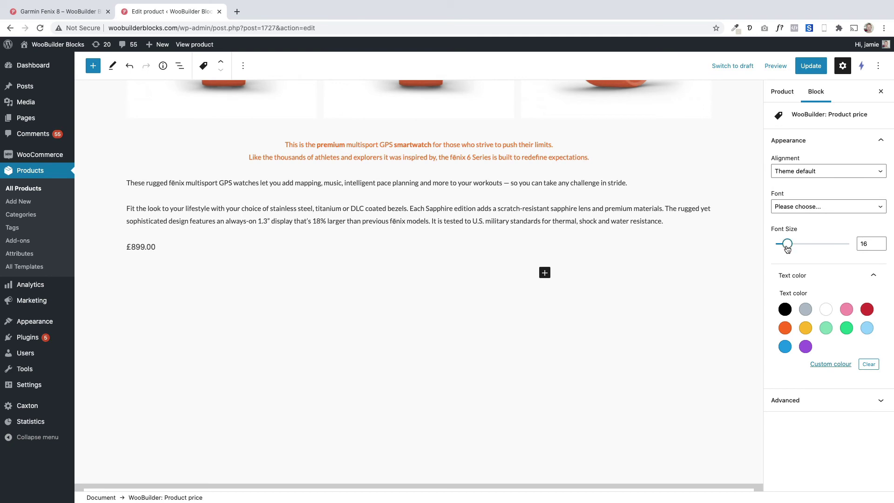
drag(787, 244, 804, 246)
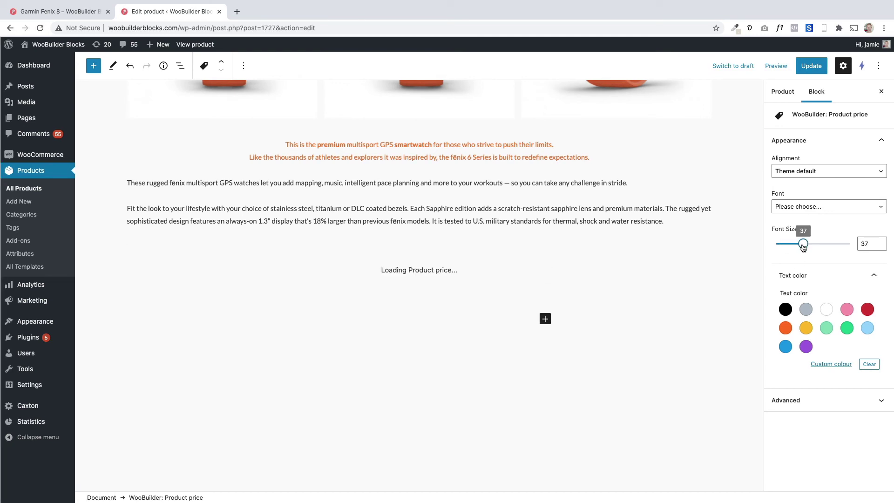
click(71, 16)
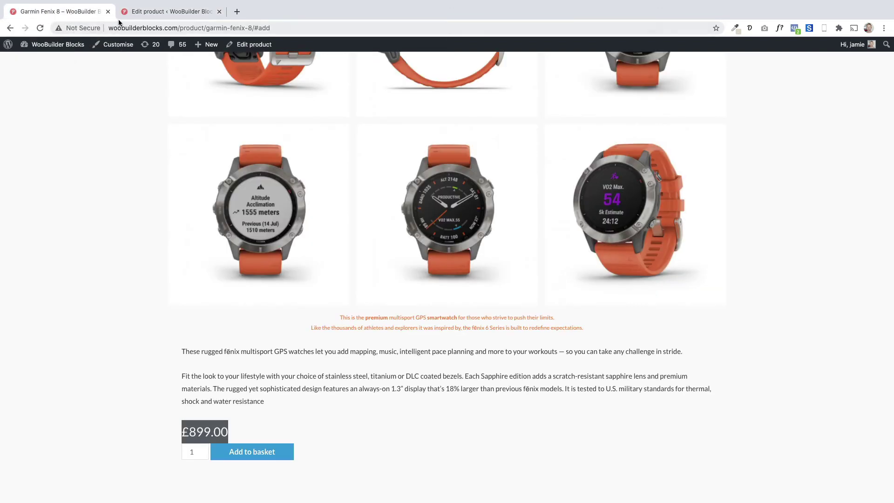
click(172, 12)
click(239, 289)
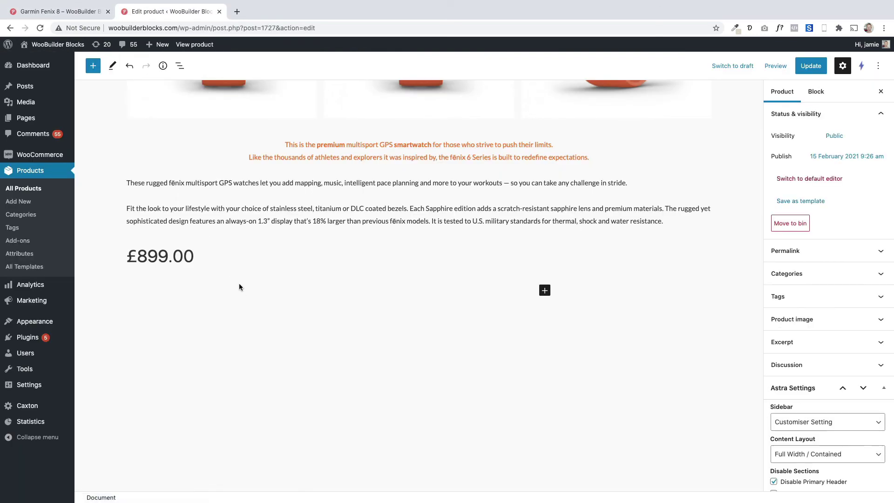
Add the WooBuilder: Add to cart block directly below the product price.
click(544, 290)
text(add)
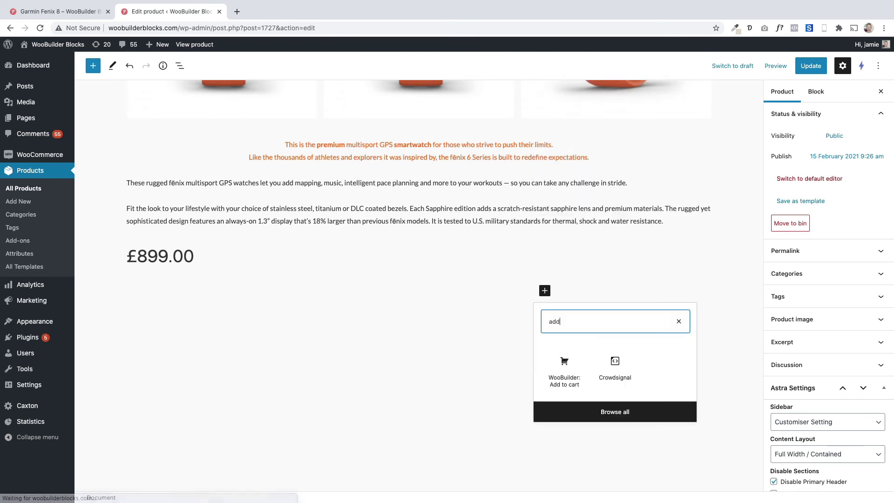
click(558, 364)
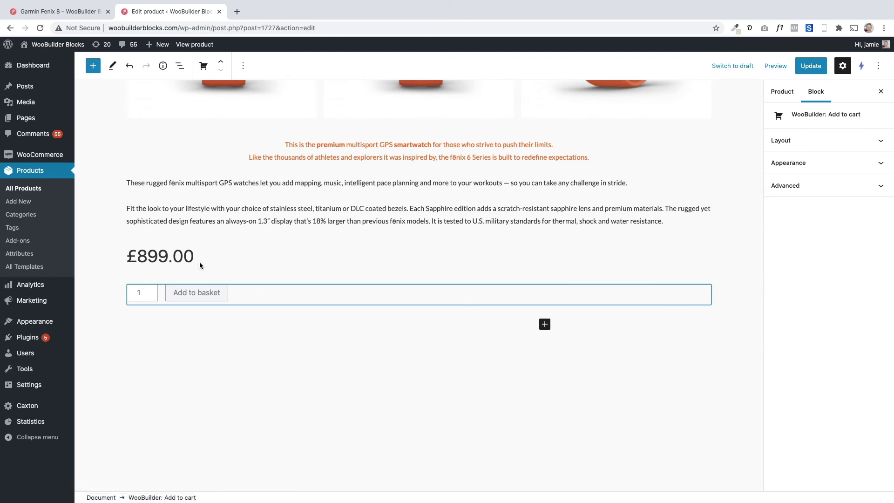
scroll(222, 290, up, 3)
scroll(225, 288, up, 10)
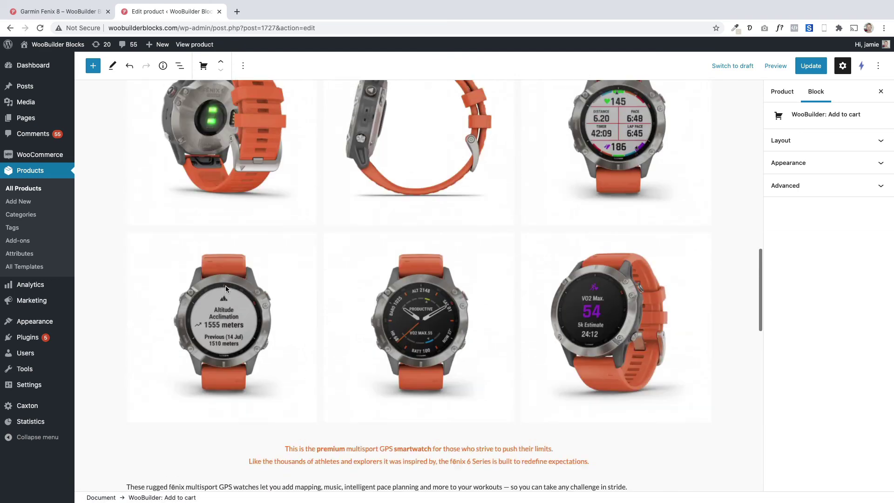
scroll(228, 289, up, 12)
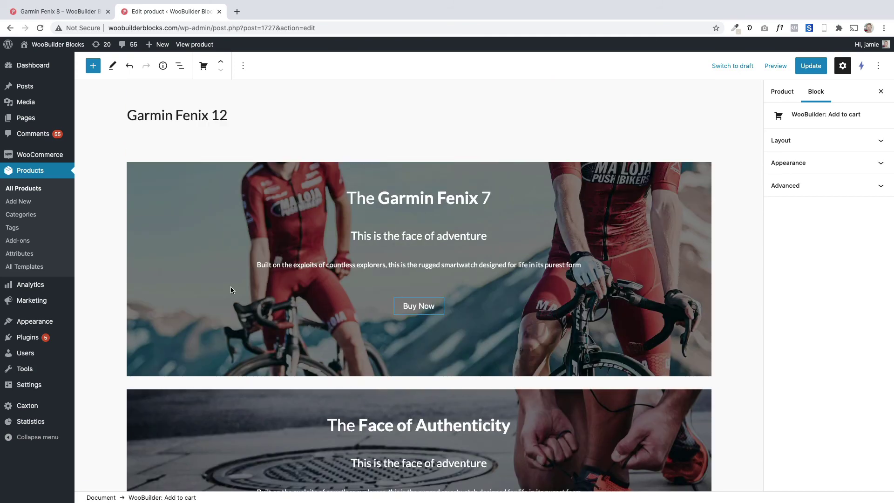
Update the product and view the published Garmin Fenix 12 page, checking the covers and the image gallery.
scroll(231, 290, down, 3)
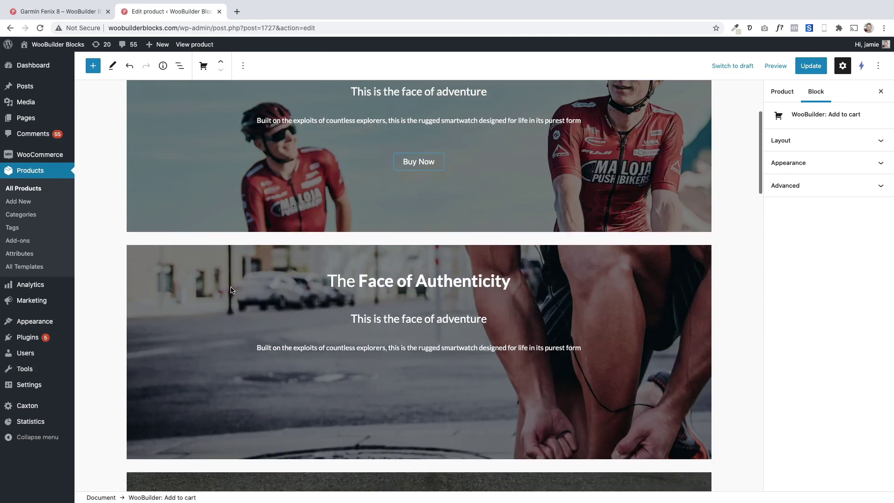
key(ctrl+s)
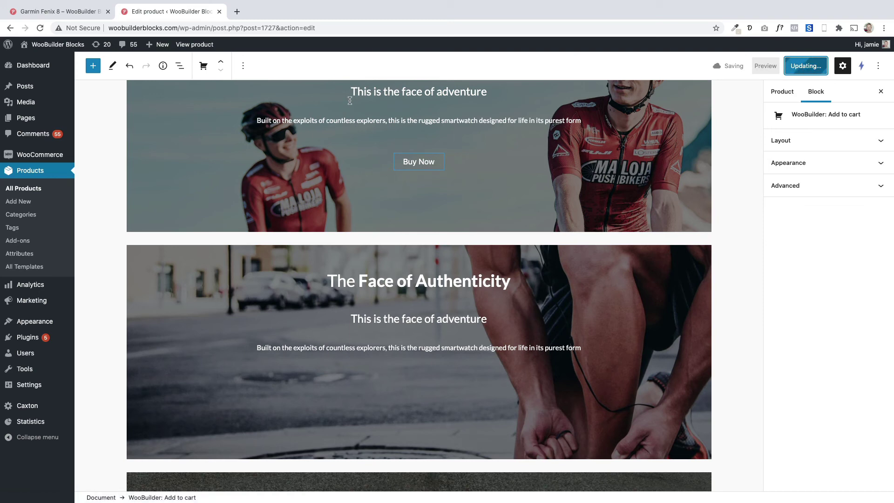
click(168, 473)
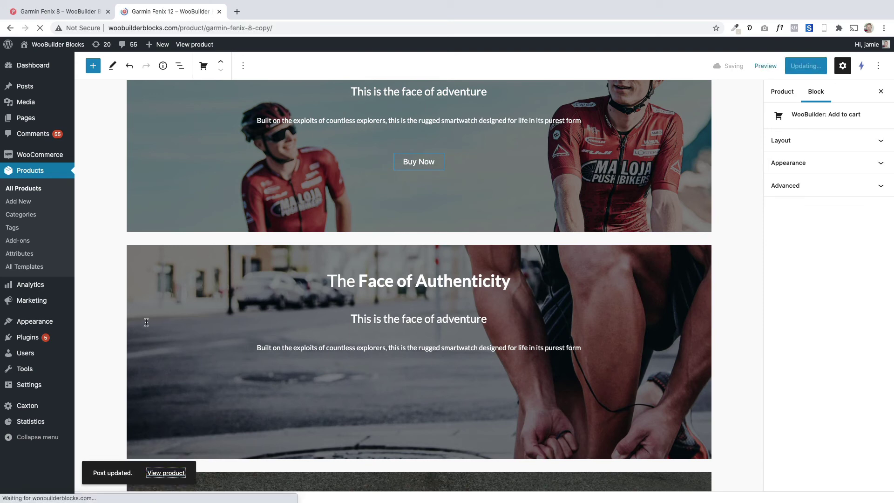
scroll(146, 322, down, 7)
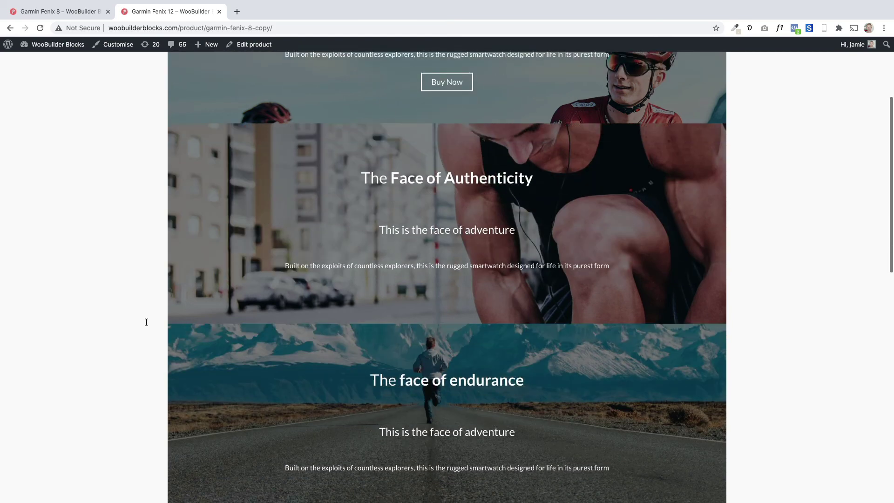
scroll(146, 322, down, 7)
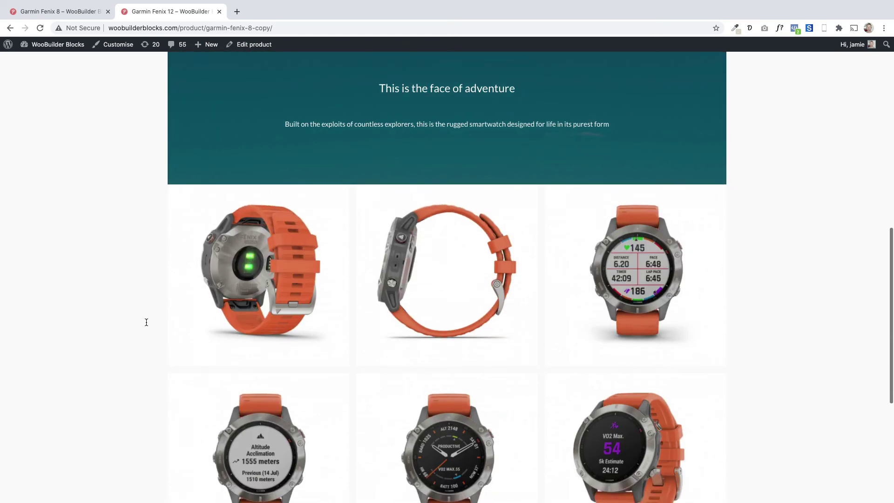
scroll(146, 322, up, 5)
scroll(146, 322, up, 10)
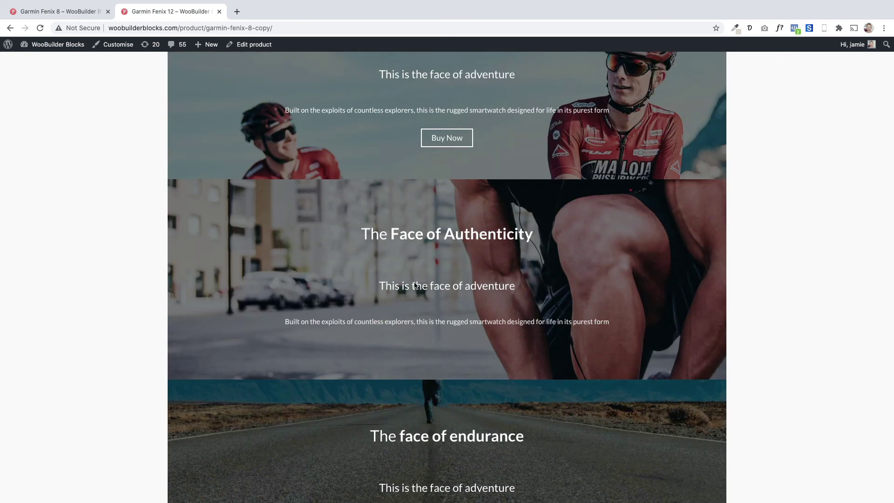
Compare the spacing between the cover sections on the Garmin Fenix 8 page with the Garmin Fenix 12 page.
click(60, 11)
scroll(356, 270, up, 13)
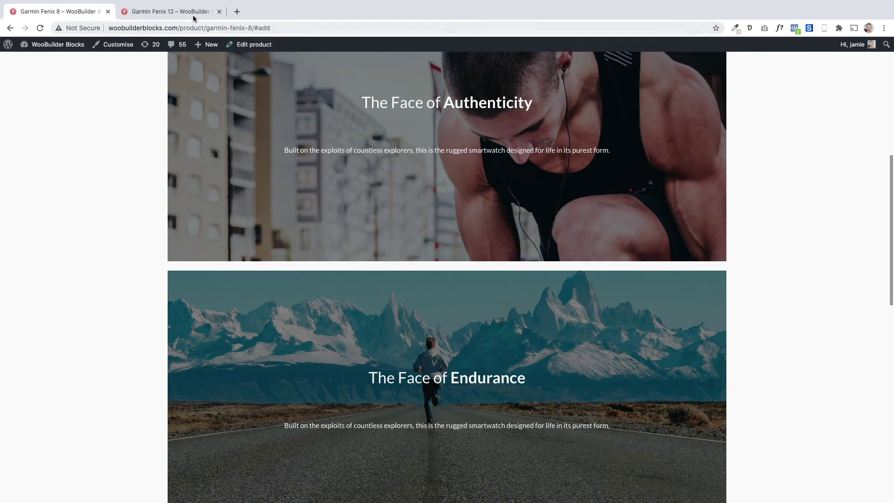
click(191, 12)
scroll(200, 121, up, 3)
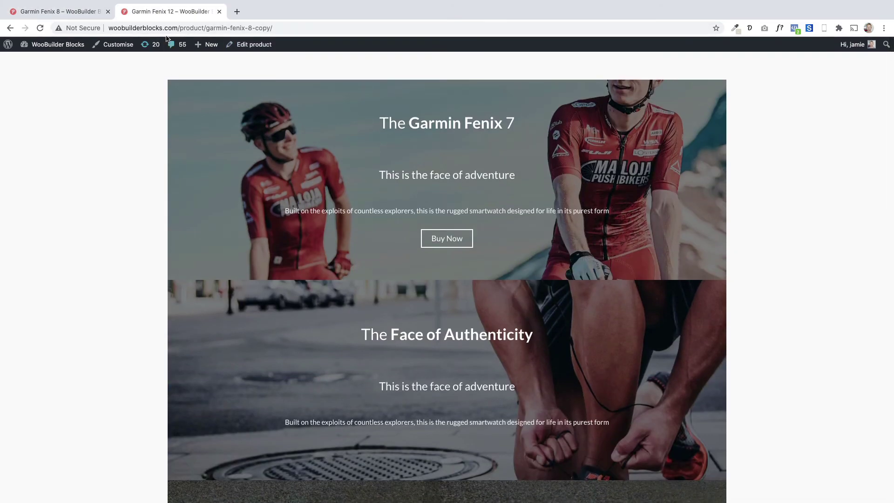
Reopen the product for editing and insert a Spacer block 30 pixels high between the Garmin Fenix 7 and Face of Authenticity covers.
click(252, 44)
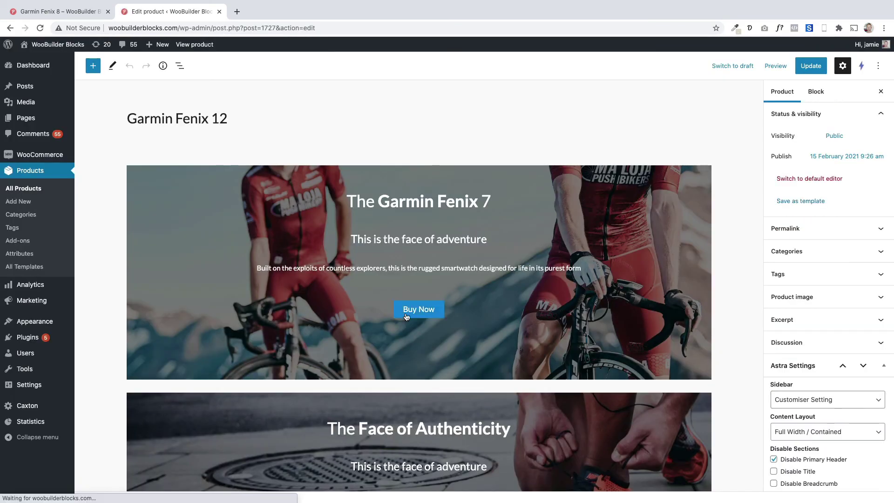
scroll(408, 265, down, 3)
mouse_move(419, 247)
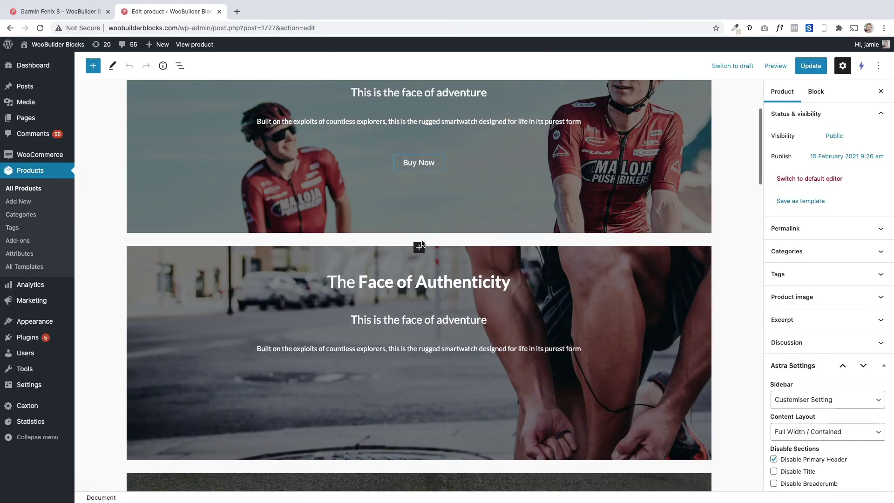
scroll(419, 247, down, 1)
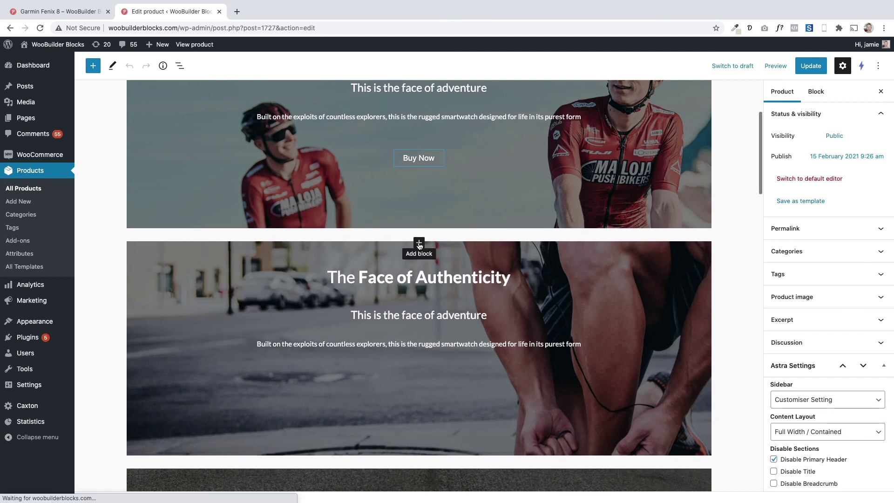
click(419, 245)
text(s)
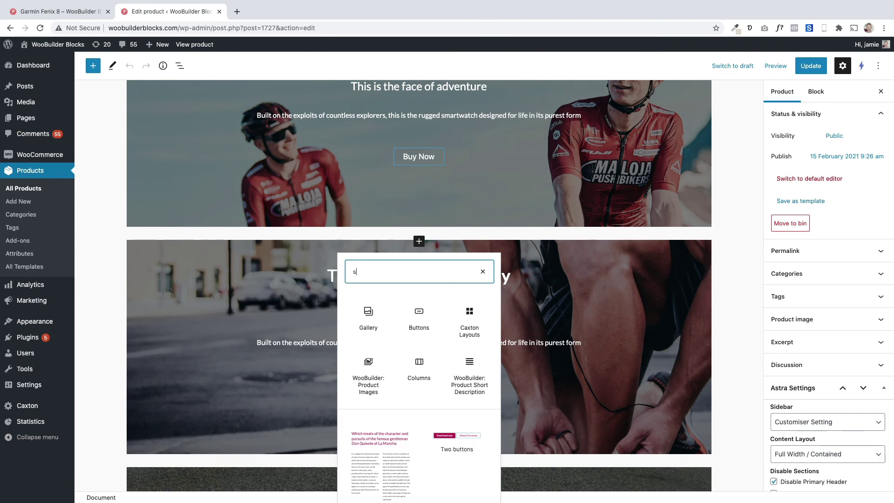
text(pacer)
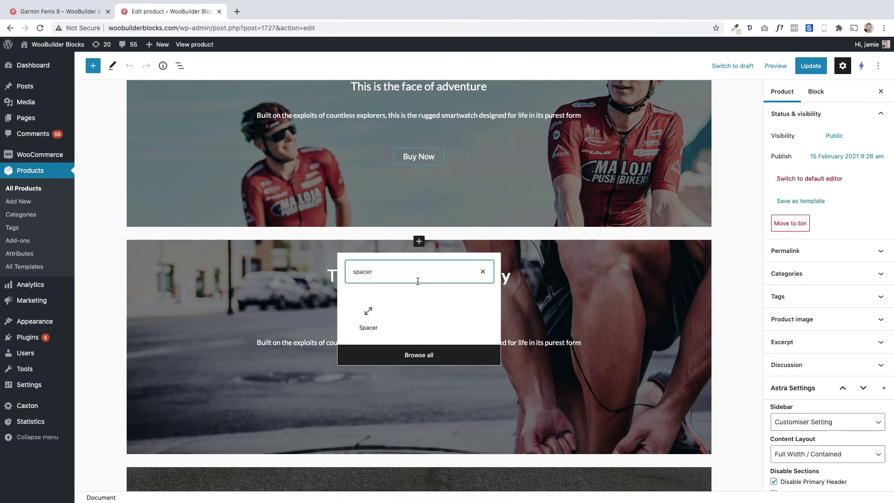
click(369, 315)
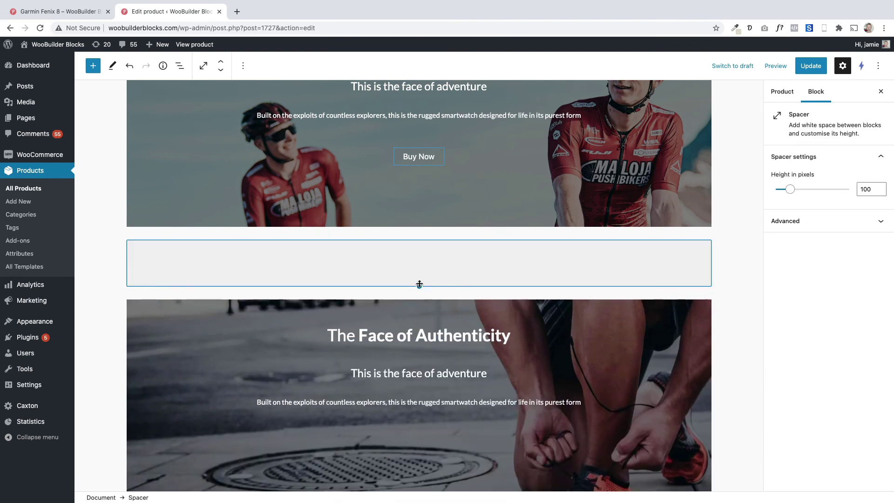
drag(419, 284, 429, 251)
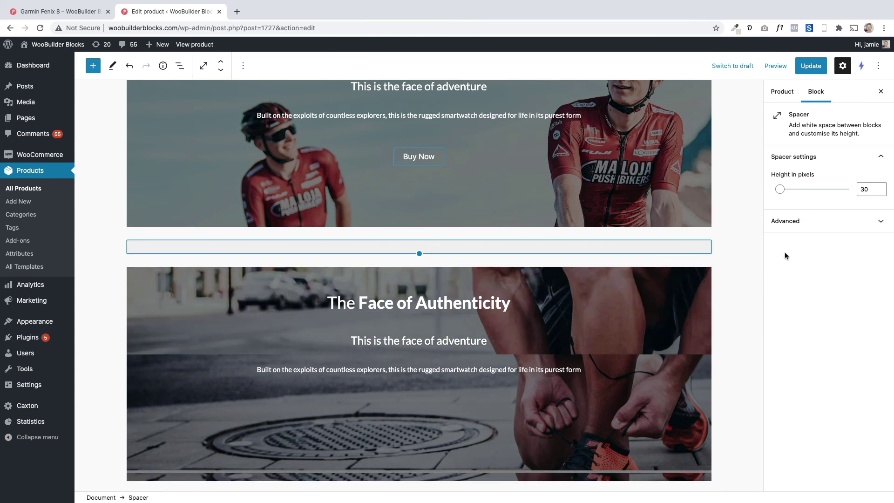
double_click(861, 187)
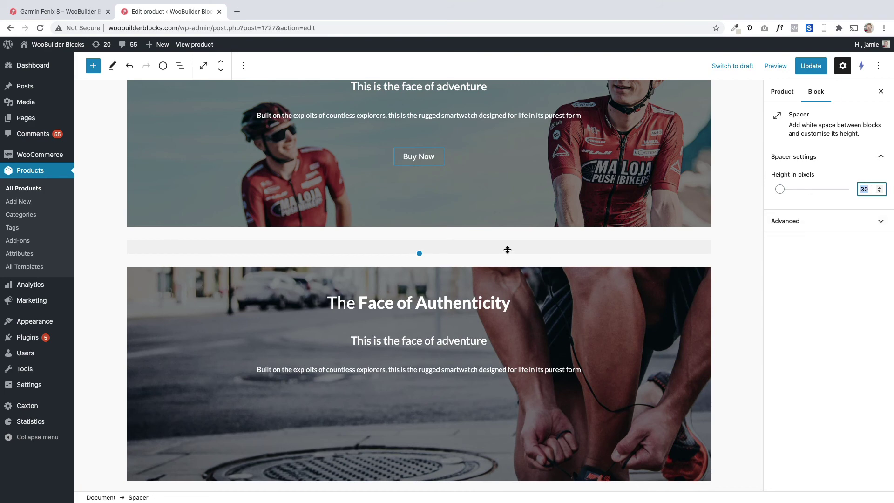
Insert a Spacer block between the Face of Authenticity and face of endurance covers and set its height to 30 pixels.
scroll(510, 308, down, 4)
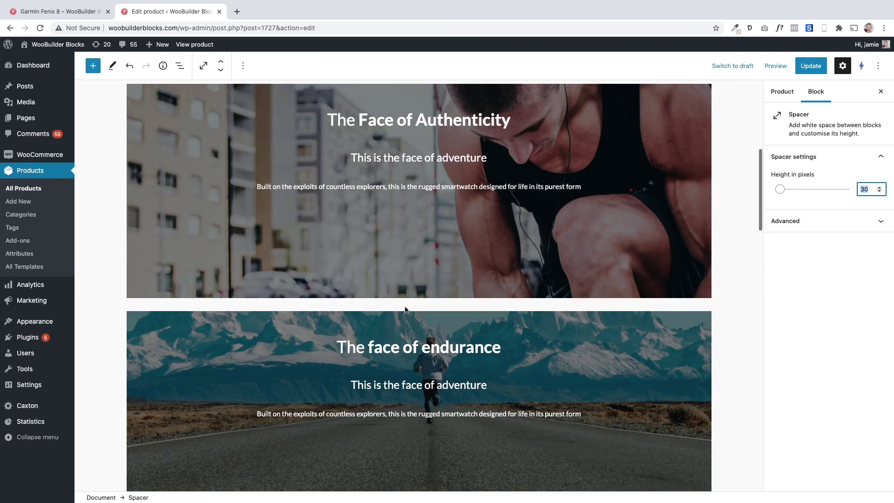
click(419, 312)
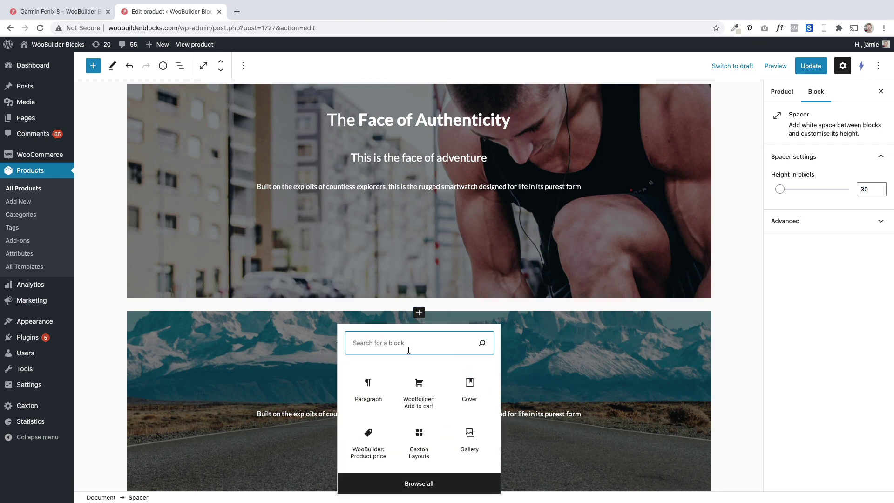
text(s)
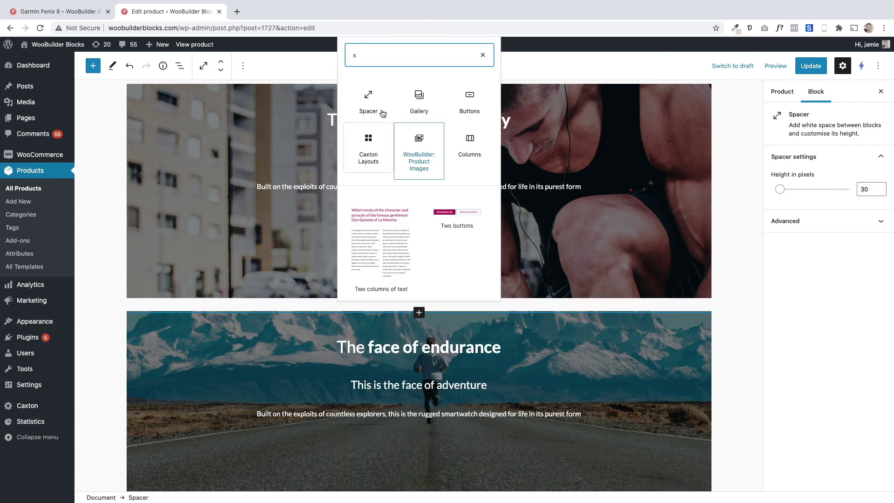
click(367, 100)
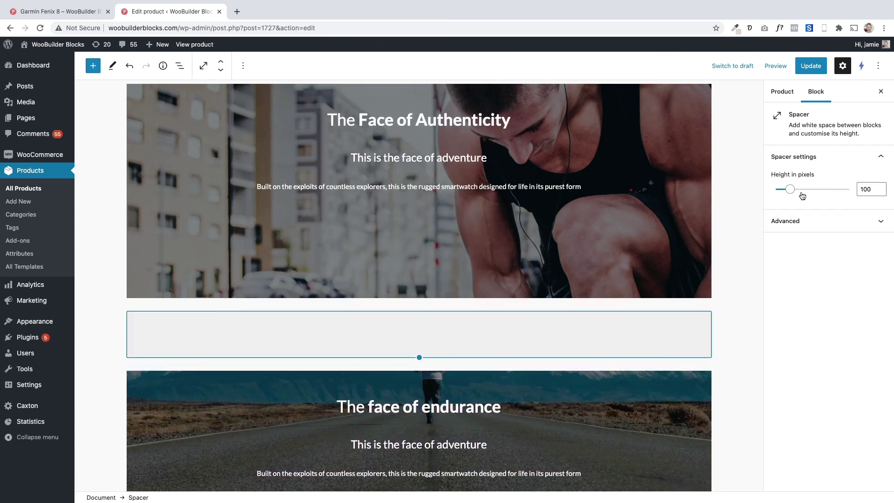
drag(793, 192, 783, 195)
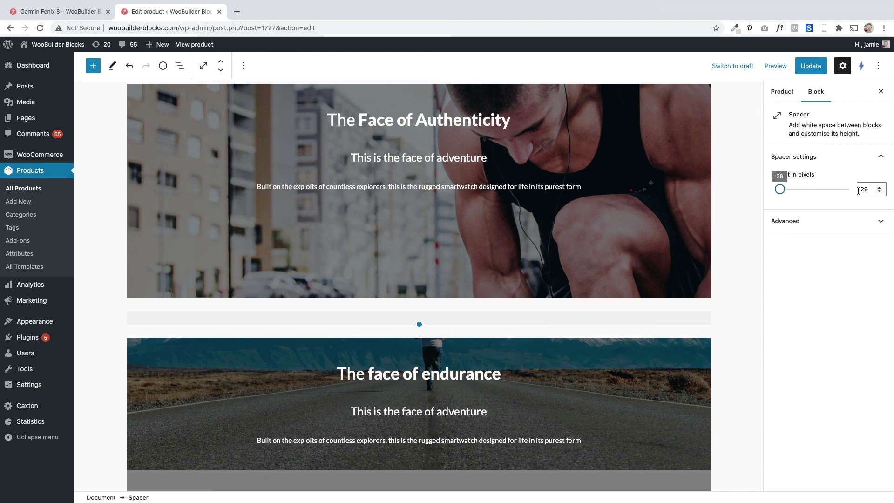
click(879, 187)
click(879, 188)
click(879, 187)
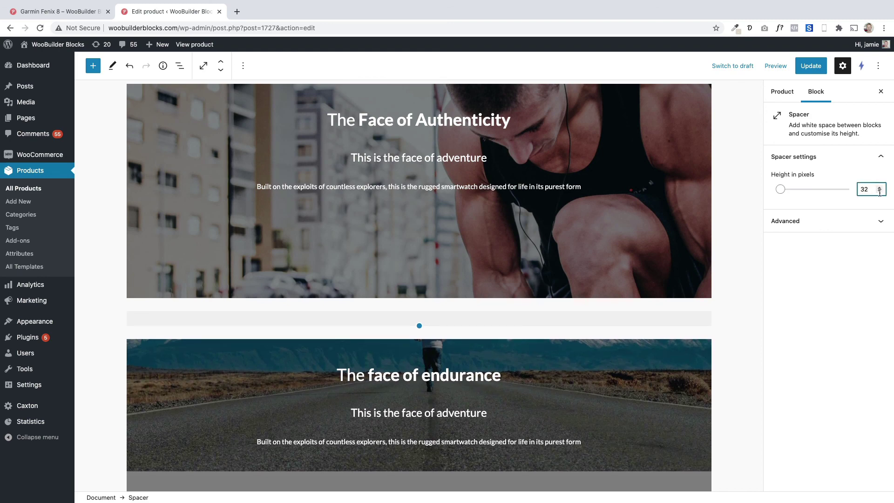
click(879, 191)
click(879, 191)
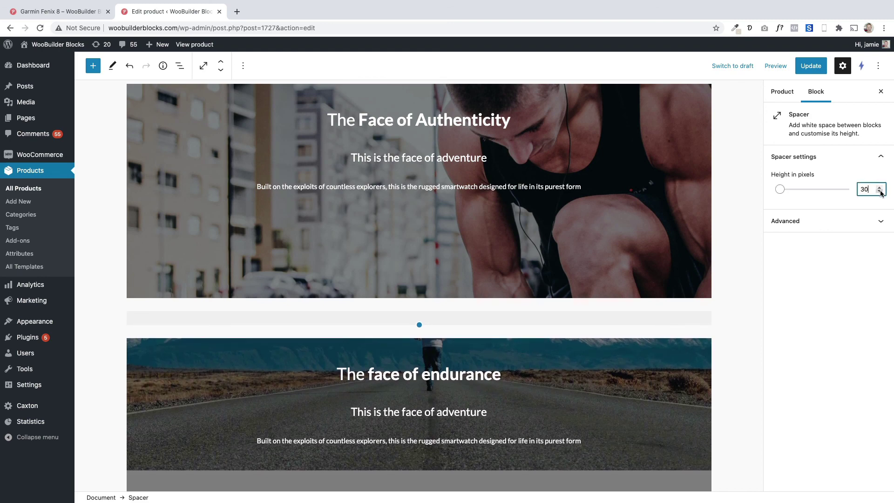
Update the product with the new spacers and review the live page from the covers down to the description.
scroll(424, 367, down, 2)
click(811, 65)
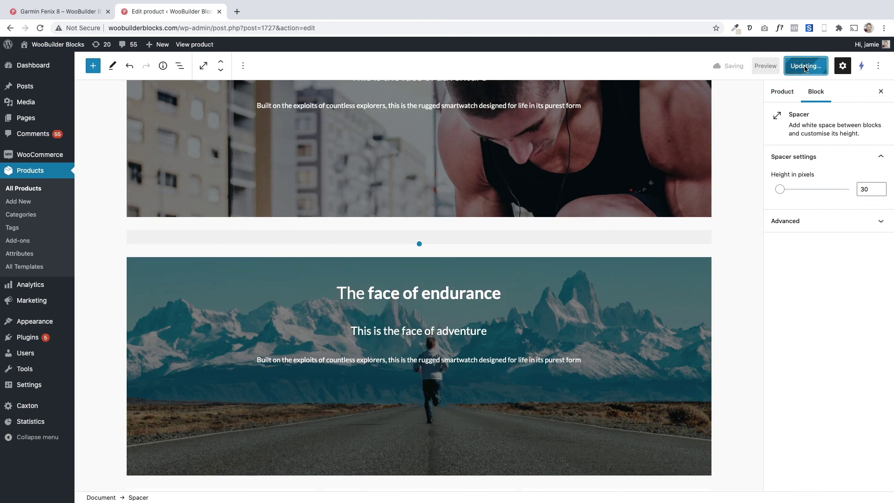
click(197, 44)
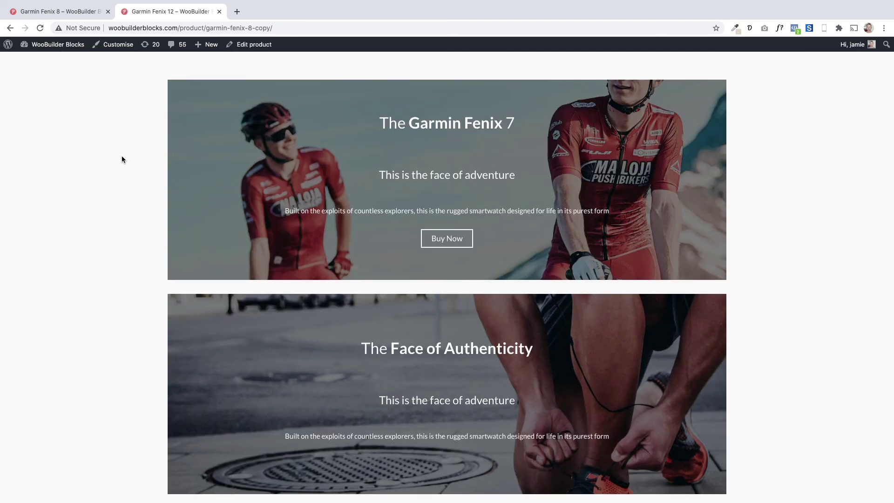
scroll(120, 202, down, 6)
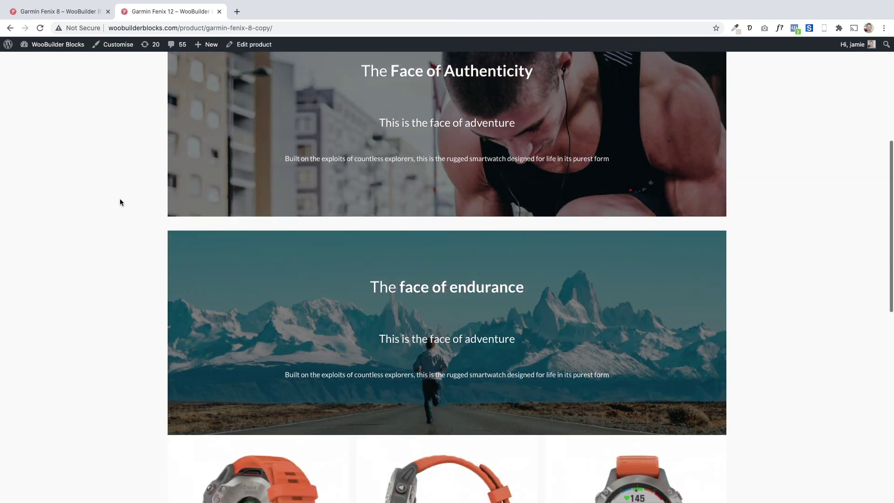
scroll(120, 202, down, 3)
scroll(119, 202, down, 4)
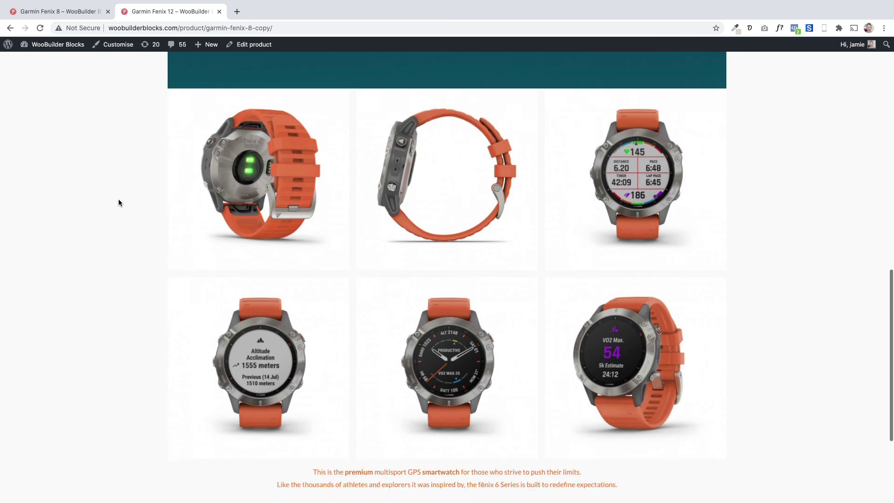
scroll(118, 199, down, 3)
scroll(118, 199, up, 3)
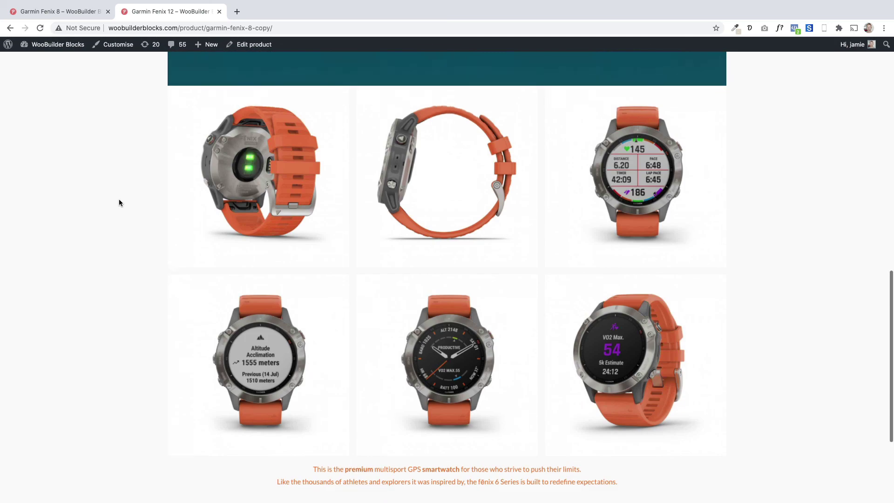
scroll(119, 203, up, 11)
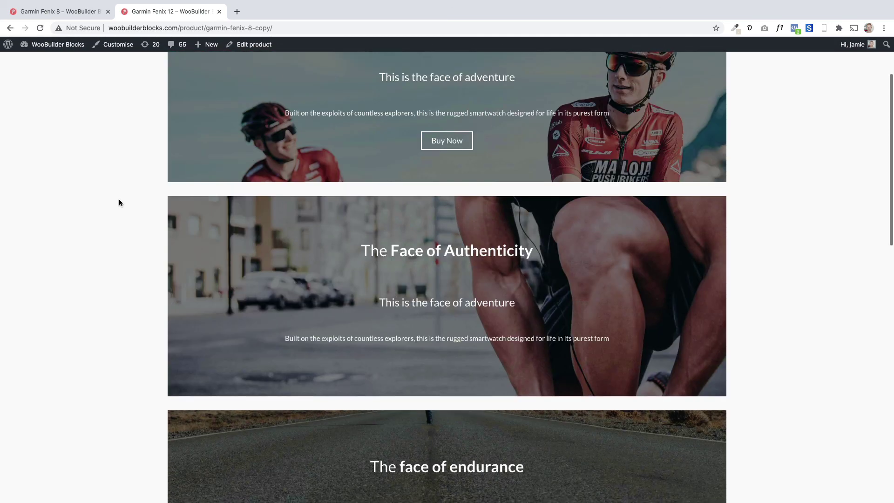
scroll(119, 202, up, 2)
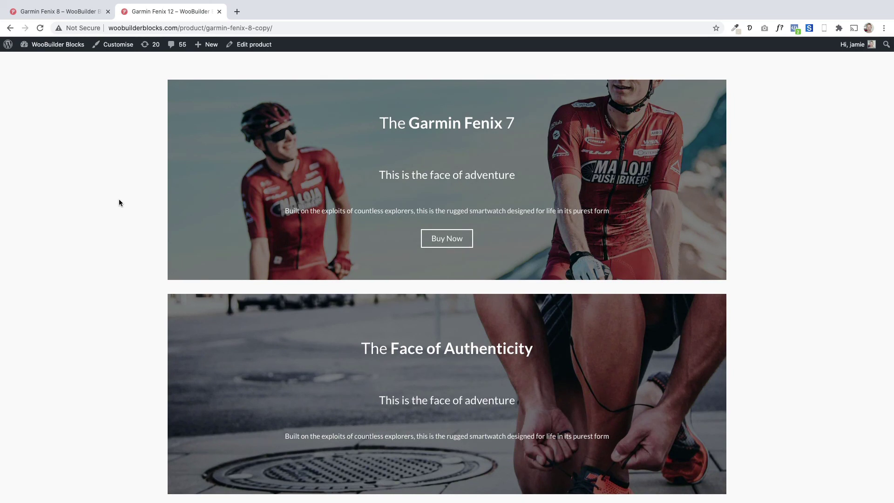
Select the live product page's web address and look over the finished layout once more.
click(299, 28)
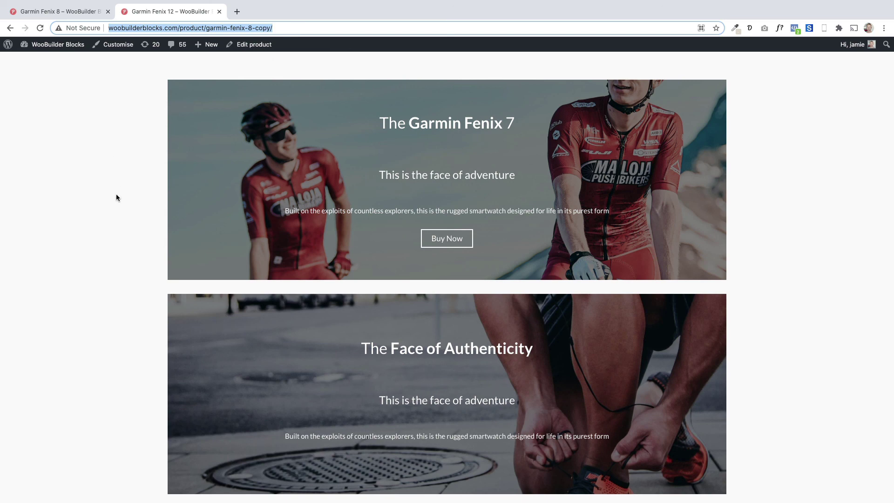
scroll(117, 197, down, 10)
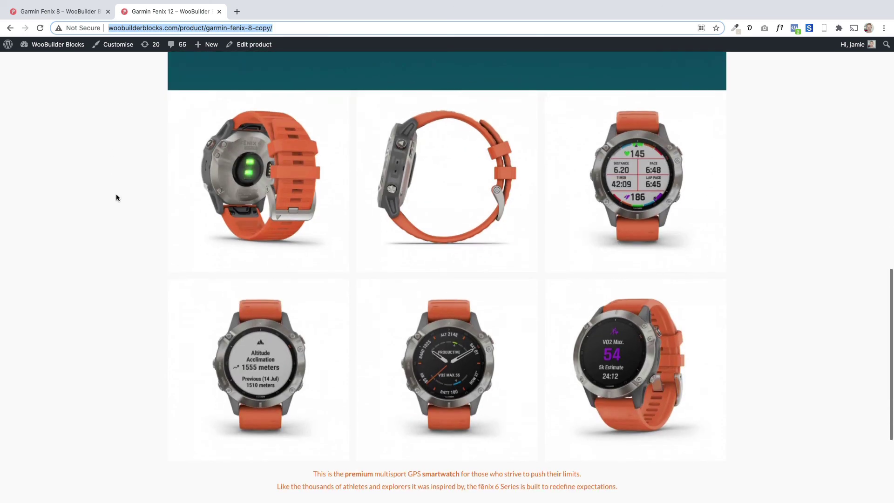
scroll(116, 195, down, 4)
scroll(117, 196, up, 8)
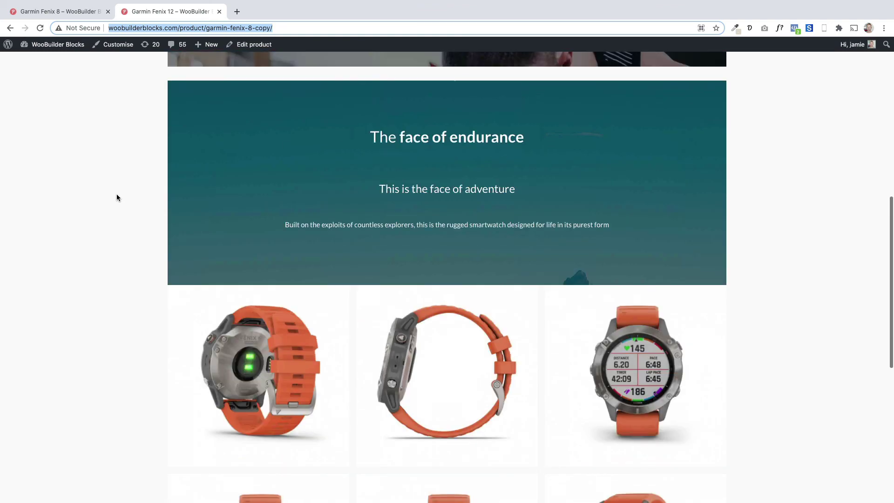
scroll(116, 195, up, 10)
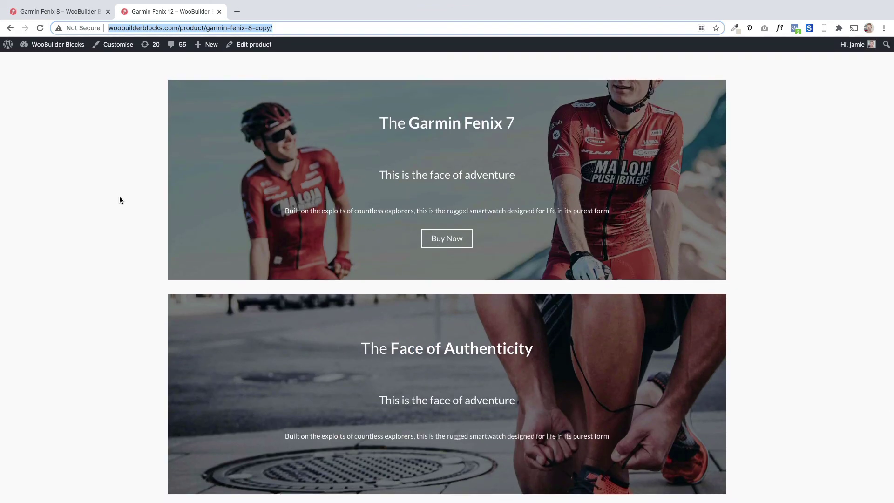